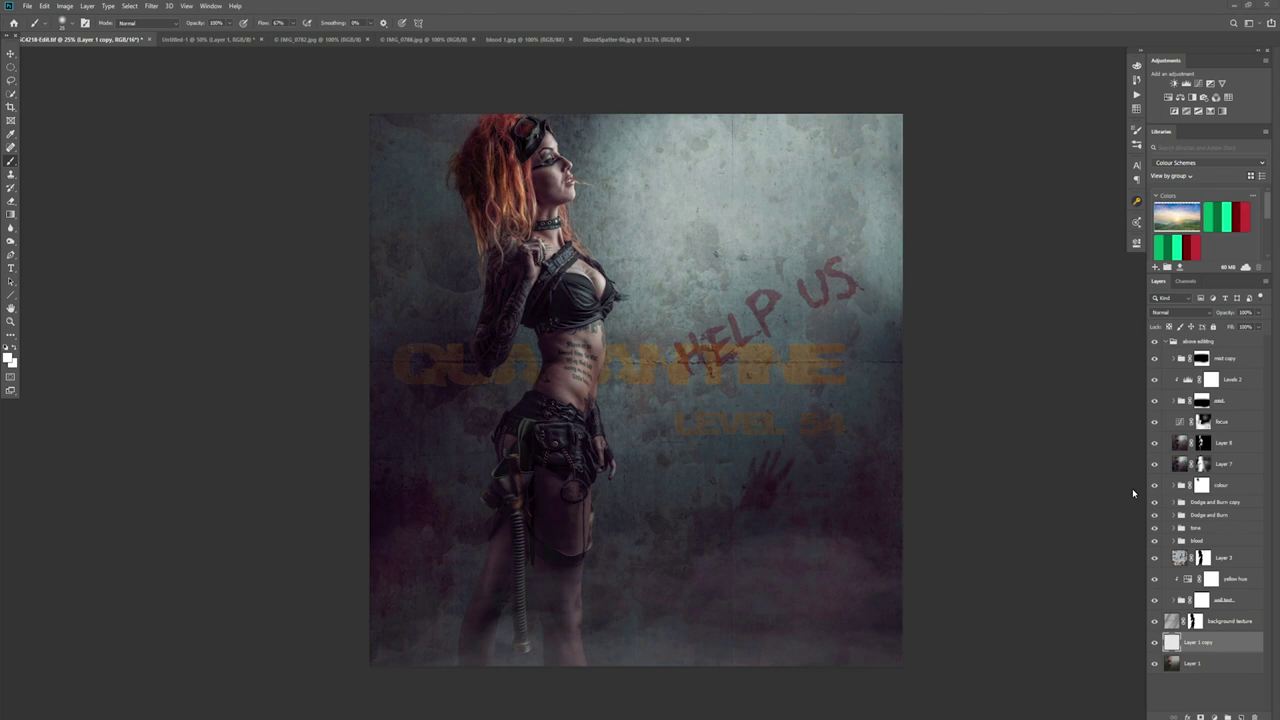
# Hide the haze copy layer and every texture and effect layer above Layer 1 copy.
pyautogui.click(1154, 359)
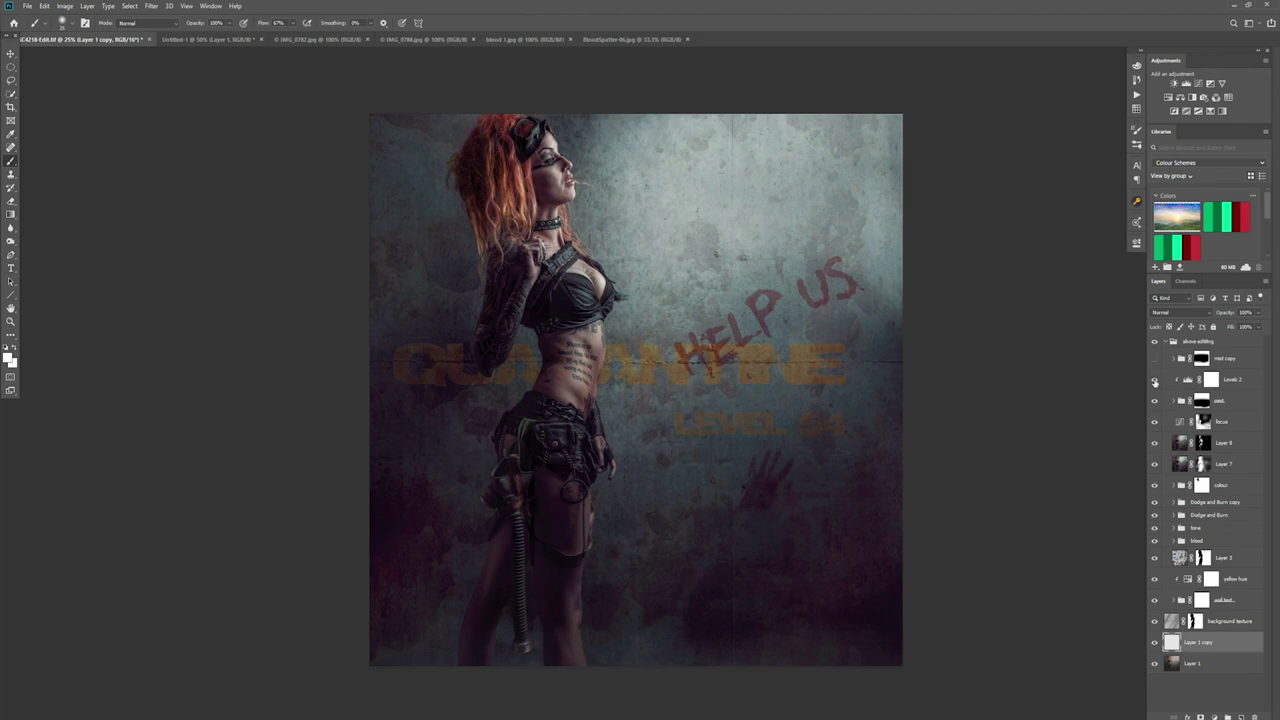
pyautogui.moveTo(1155, 380); pyautogui.dragTo(1154, 621)
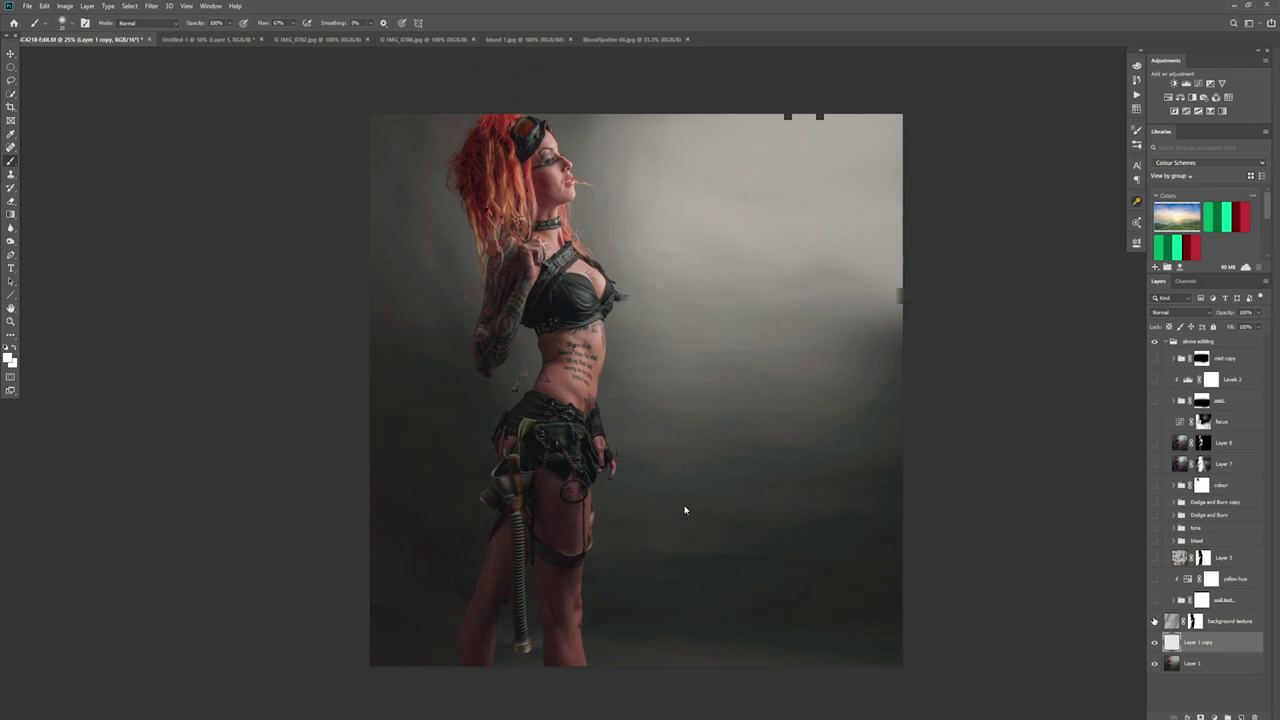
# In Untitled-1, brush a Quick Selection over the woman's hair, chest and leg.
pyautogui.hotkey('ctrl', 'Tab')
pyautogui.press('c')
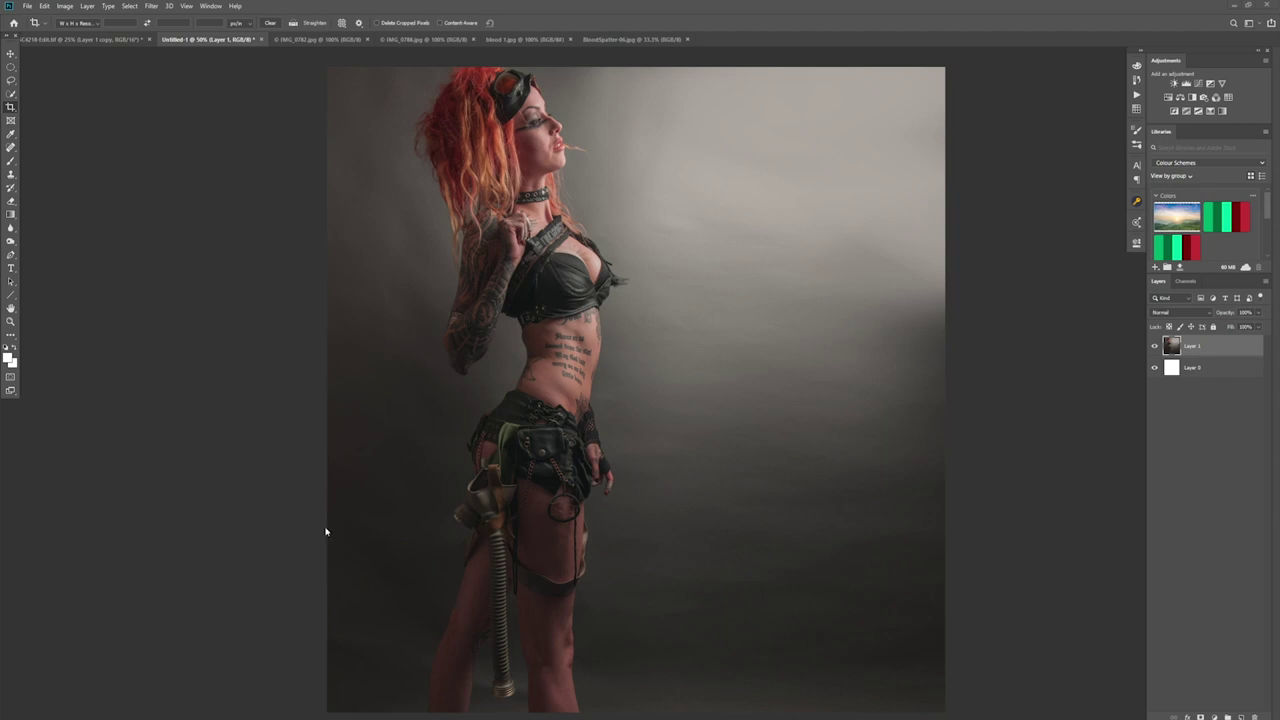
pyautogui.click(11, 94)
pyautogui.click(13, 97)
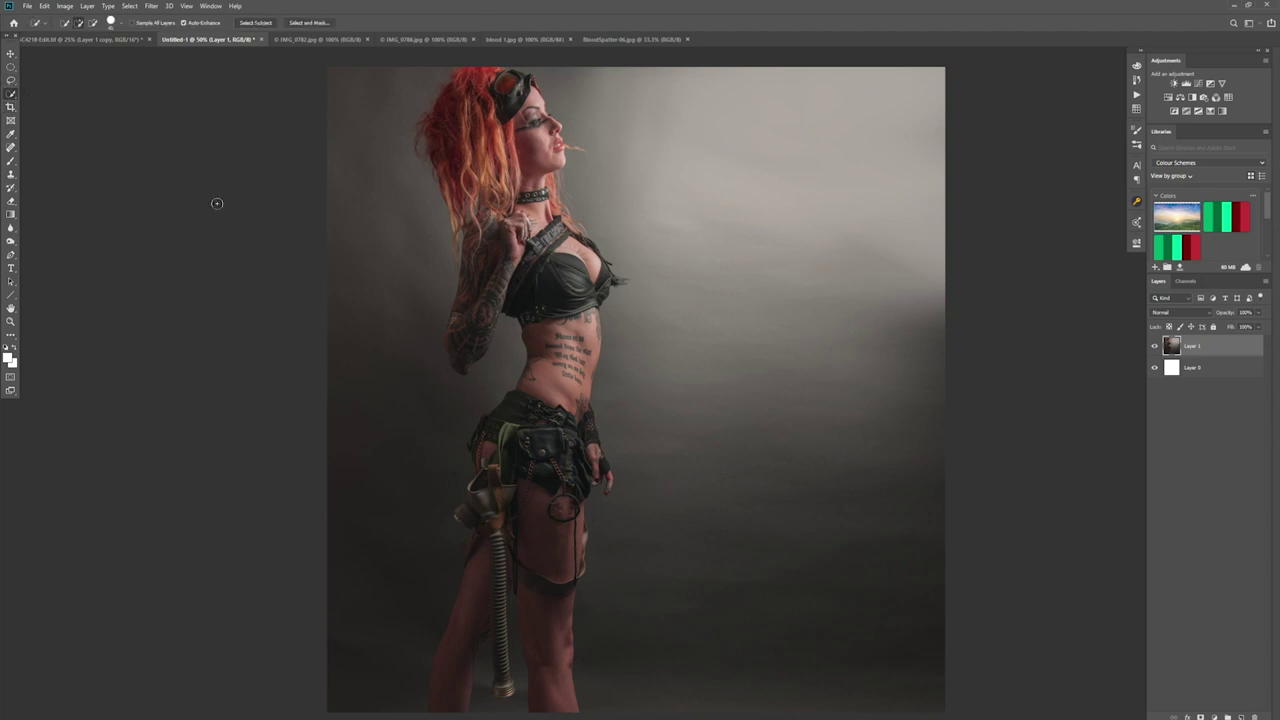
pyautogui.moveTo(520, 88)
pyautogui.mouseDown()
pyautogui.moveTo(494, 92)
pyautogui.moveTo(560, 282)
pyautogui.moveTo(544, 517)
pyautogui.mouseUp()
pyautogui.moveTo(555, 712)
pyautogui.mouseDown()
pyautogui.moveTo(549, 604)
pyautogui.moveTo(574, 527)
pyautogui.mouseUp()
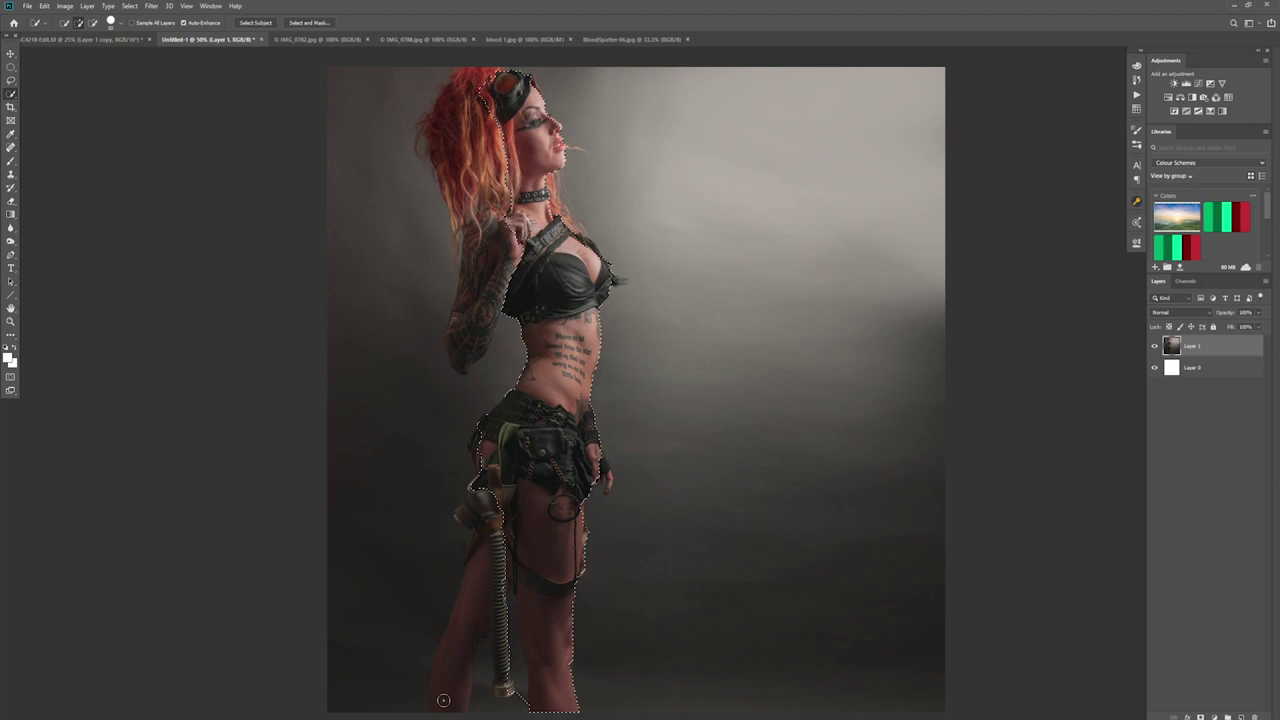
# Refine the selection around the legs, head top and background, then add a masked Curves adjustment.
pyautogui.moveTo(442, 705); pyautogui.dragTo(464, 640)
pyautogui.hotkey('ctrl', 'z')
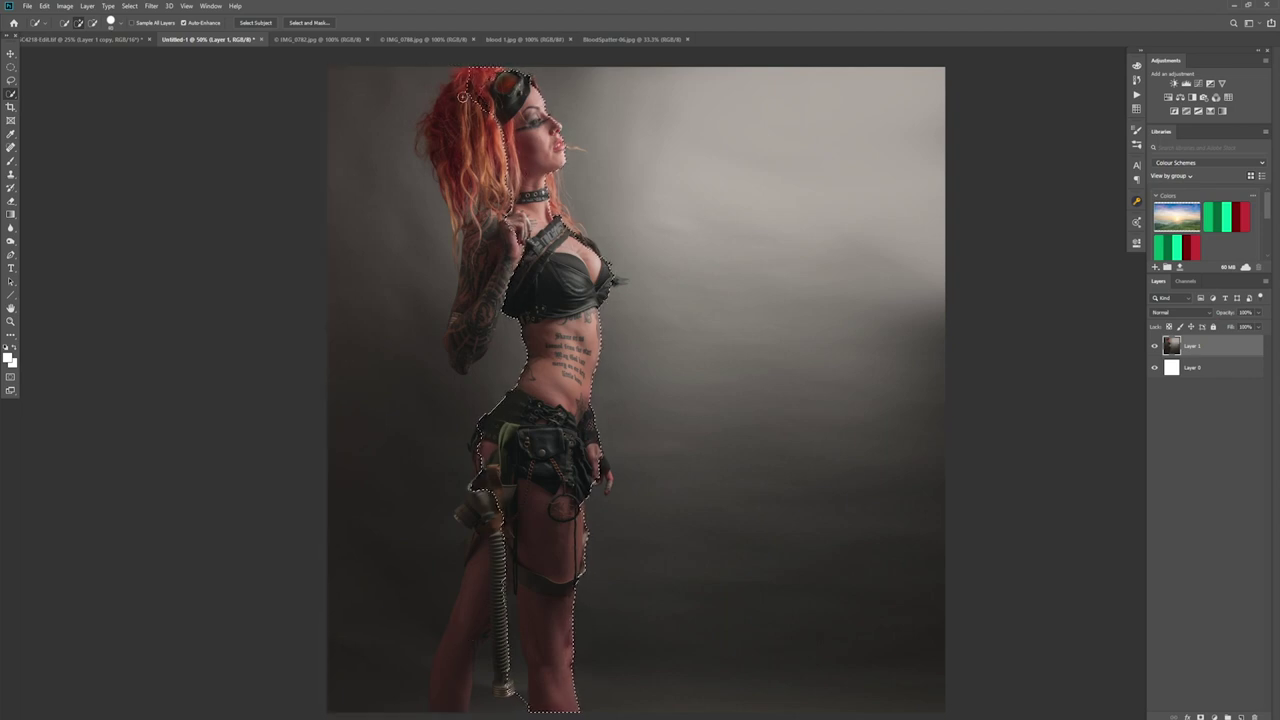
pyautogui.moveTo(452, 130); pyautogui.dragTo(475, 118)
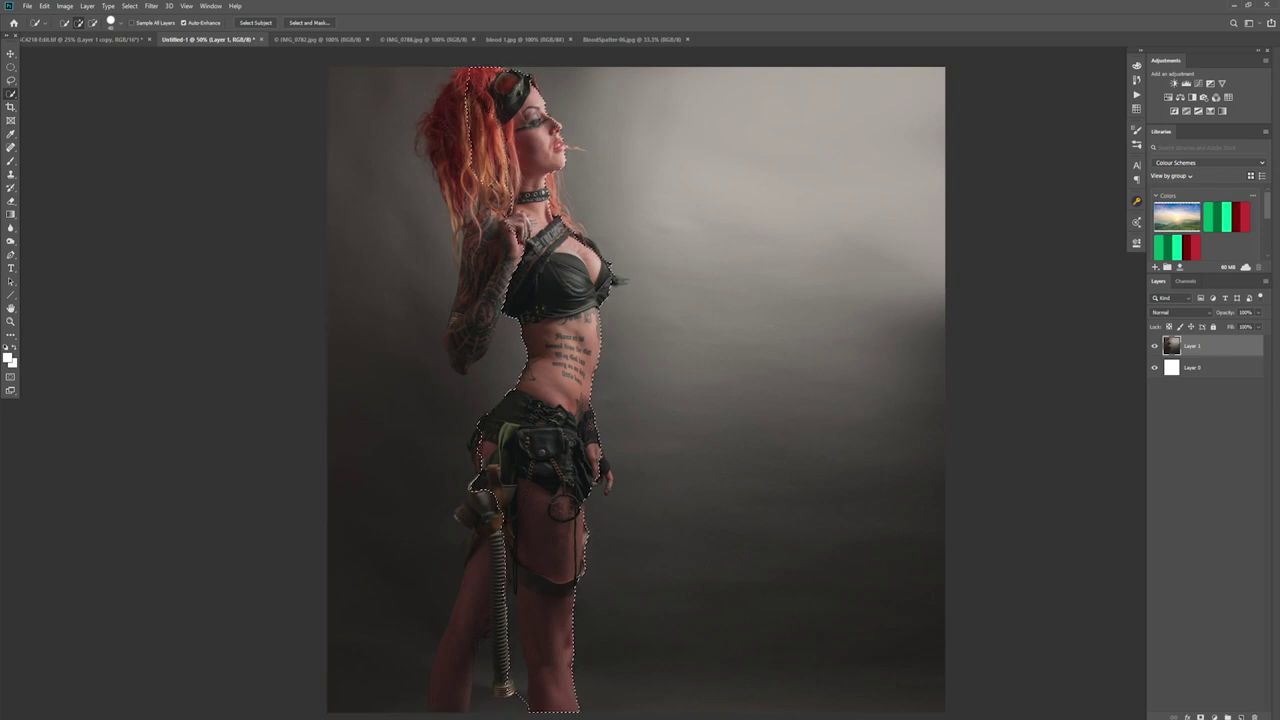
pyautogui.click(436, 394)
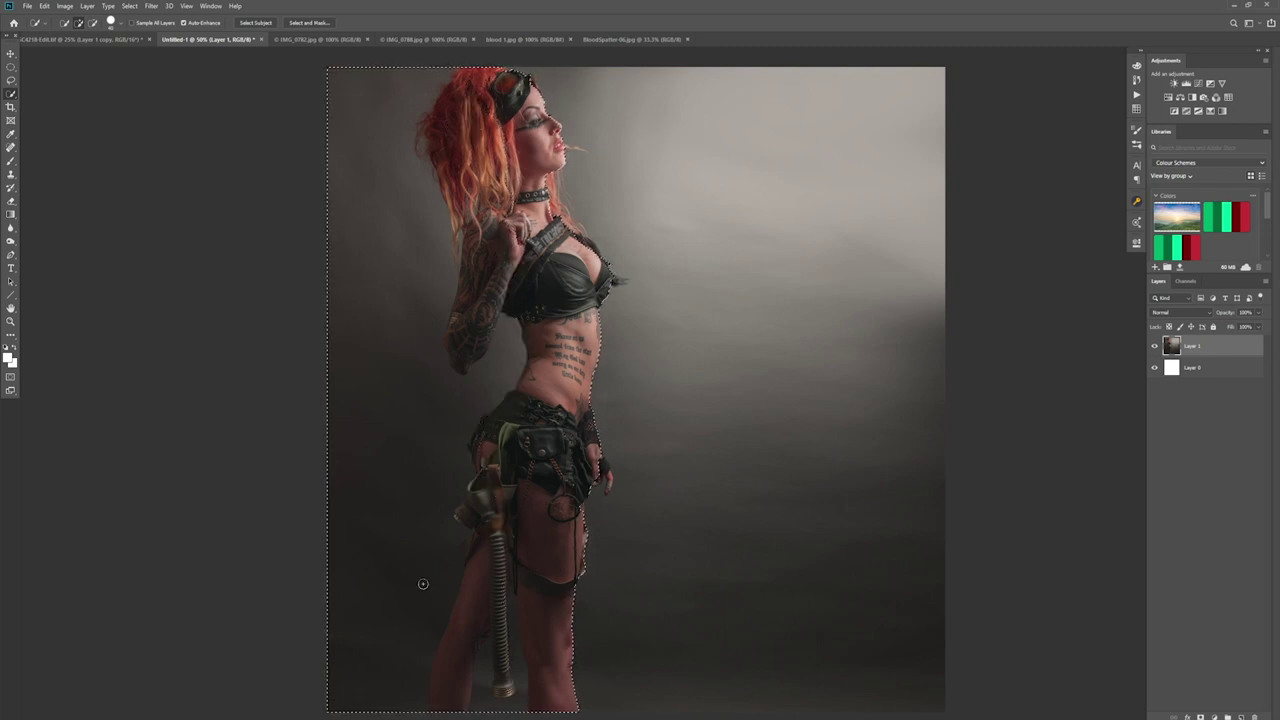
pyautogui.moveTo(343, 669)
pyautogui.mouseDown()
pyautogui.moveTo(382, 674)
pyautogui.moveTo(402, 653)
pyautogui.moveTo(435, 569)
pyautogui.moveTo(455, 426)
pyautogui.moveTo(421, 373)
pyautogui.moveTo(419, 324)
pyautogui.moveTo(507, 276)
pyautogui.mouseUp()
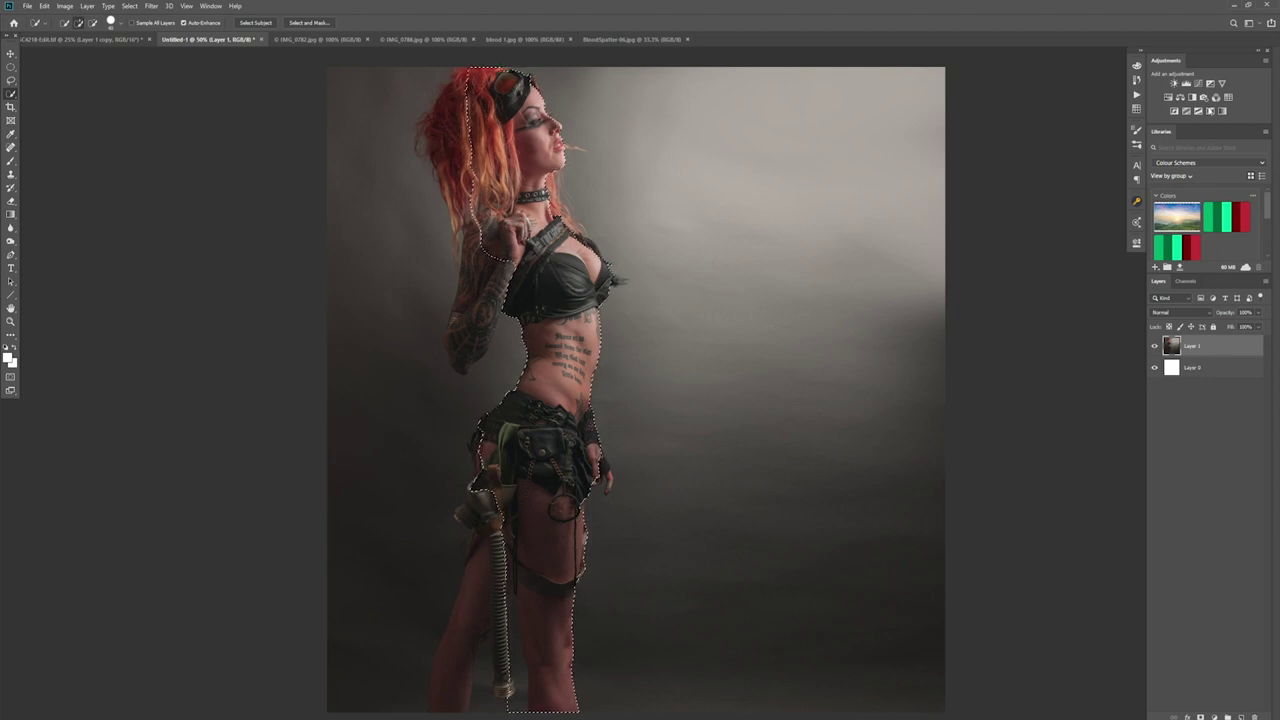
pyautogui.click(1199, 84)
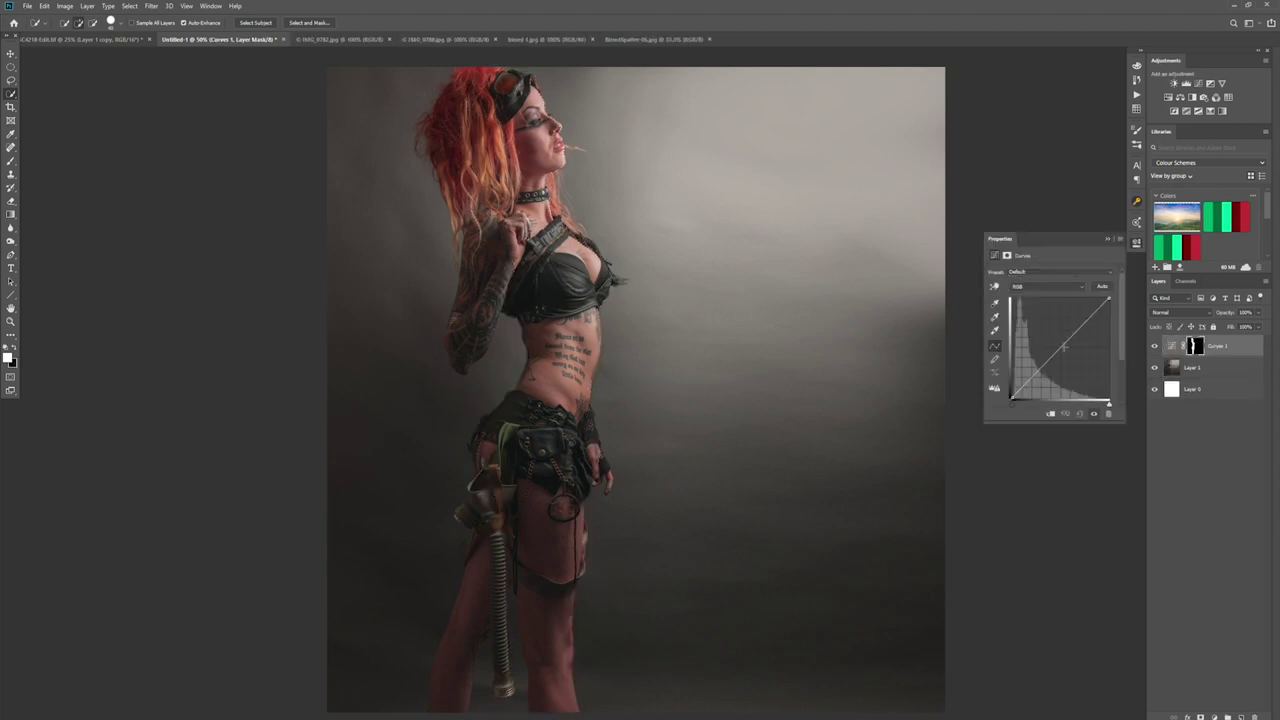
# Undo the masked Curves, deselect, and add a Curves adjustment to the whole photo.
pyautogui.hotkey('ctrl', 'z')
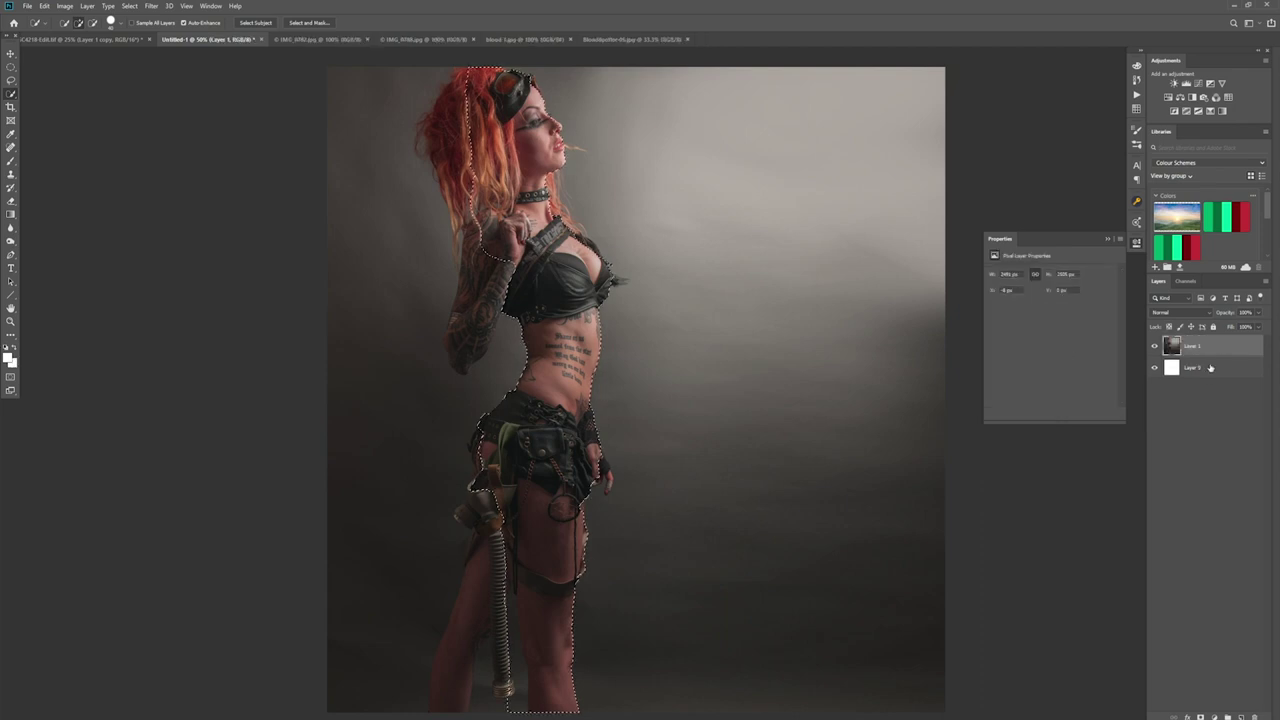
pyautogui.hotkey('ctrl', 'd')
pyautogui.click(1199, 84)
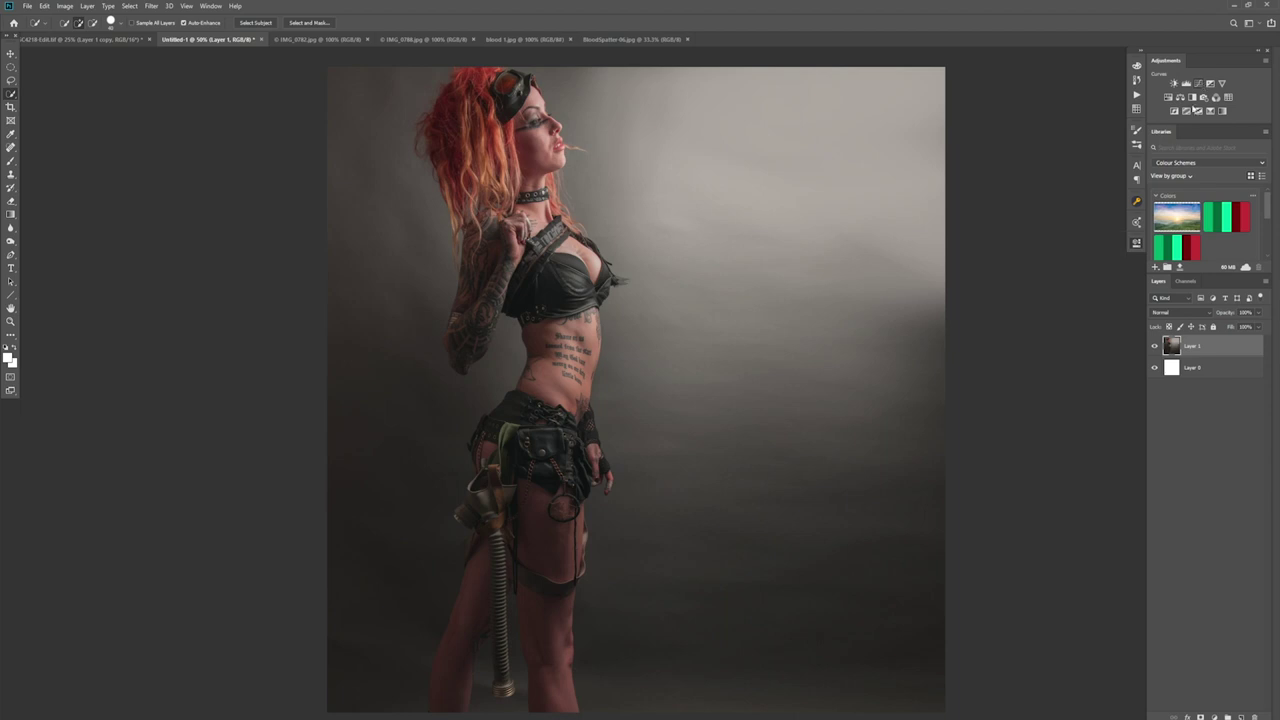
# Shape an S-curve that darkens shadows and brightens highlights, then return to Layer 1.
pyautogui.click(1061, 346)
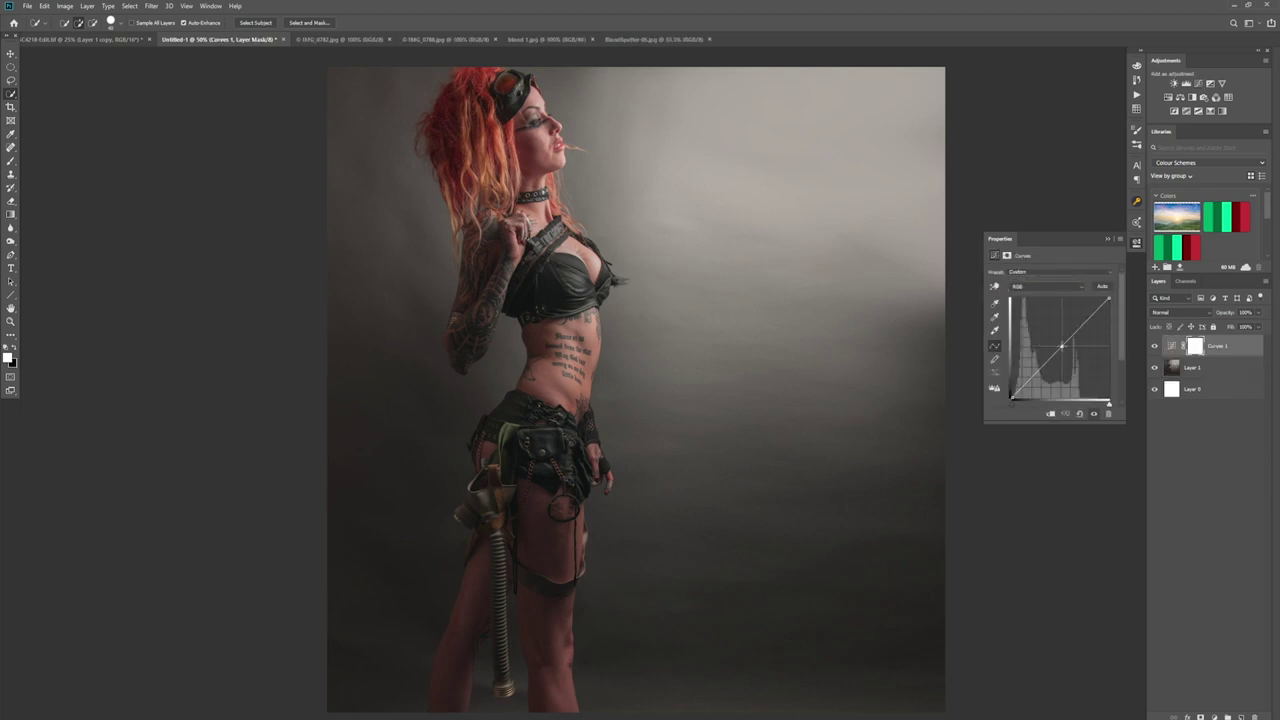
pyautogui.click(1065, 412)
pyautogui.moveTo(1040, 366); pyautogui.dragTo(1040, 379)
pyautogui.moveTo(1087, 325); pyautogui.dragTo(1027, 386)
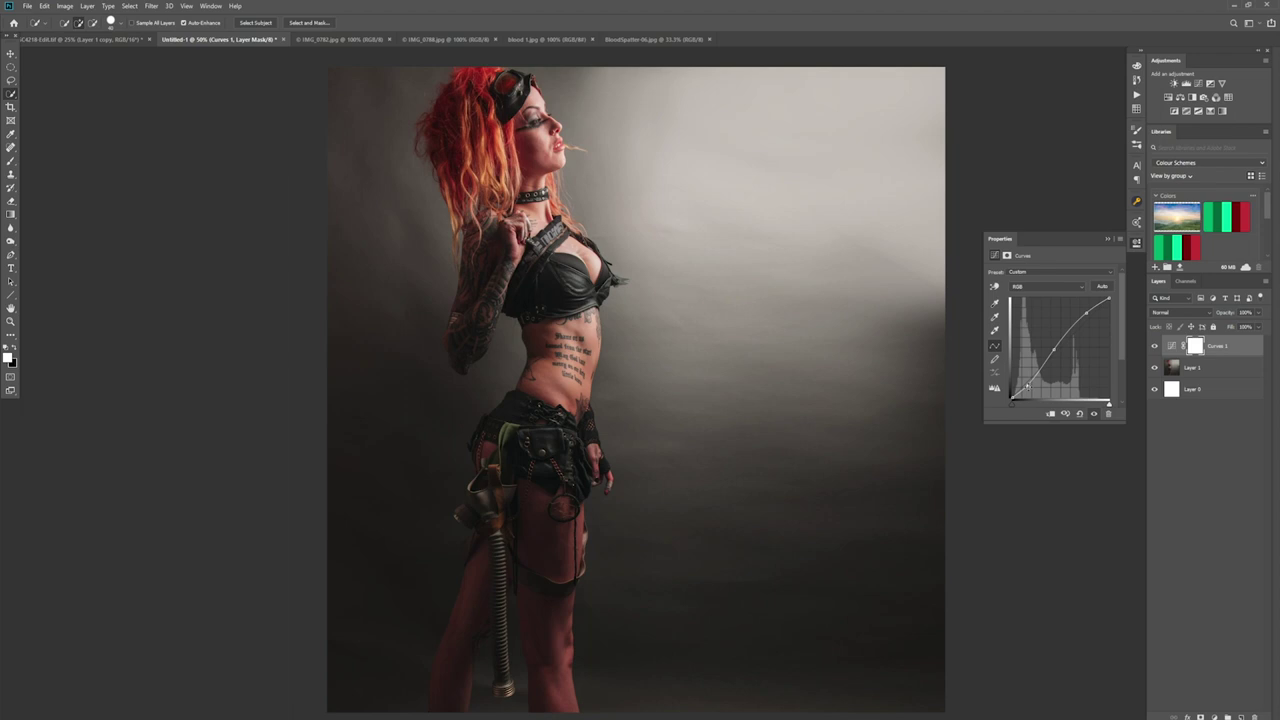
pyautogui.click(1108, 240)
pyautogui.click(1175, 367)
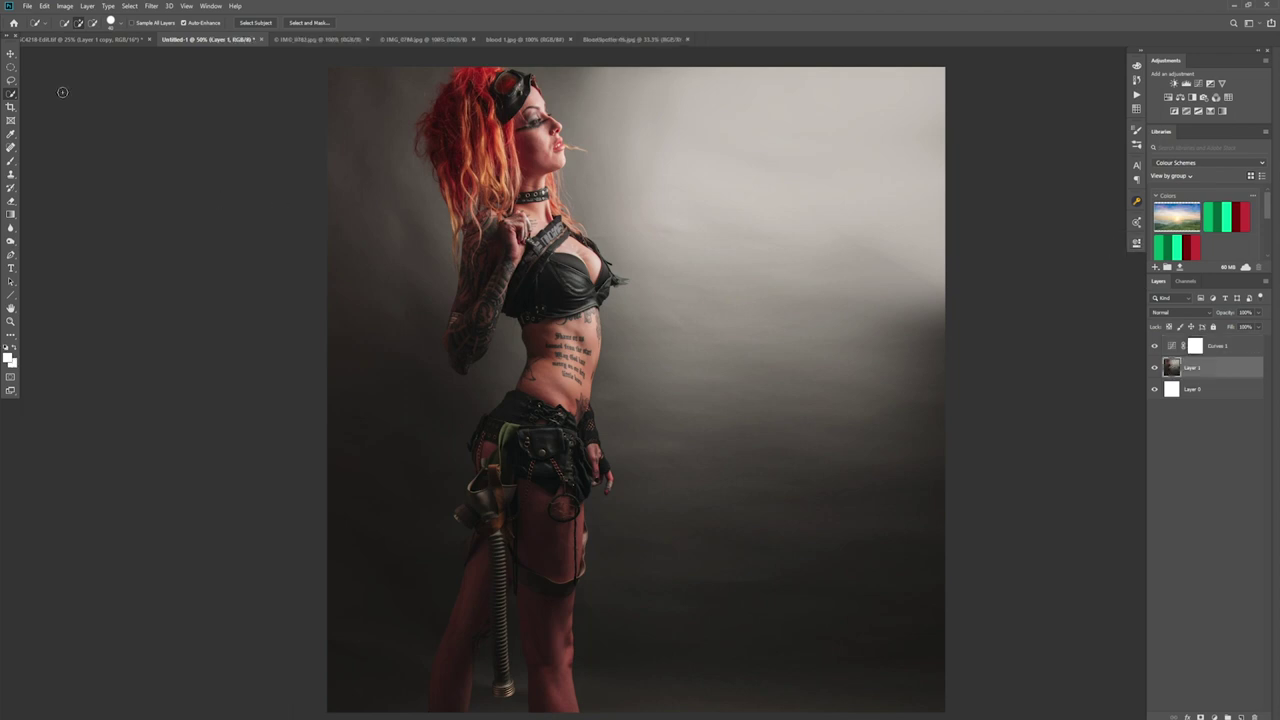
# Quick-select the hair, face, raised arm and hip, removing the dark lower-left background.
pyautogui.moveTo(480, 76)
pyautogui.mouseDown()
pyautogui.moveTo(530, 112)
pyautogui.moveTo(528, 185)
pyautogui.moveTo(567, 270)
pyautogui.moveTo(593, 278)
pyautogui.moveTo(525, 500)
pyautogui.moveTo(545, 660)
pyautogui.mouseUp()
pyautogui.click(466, 135)
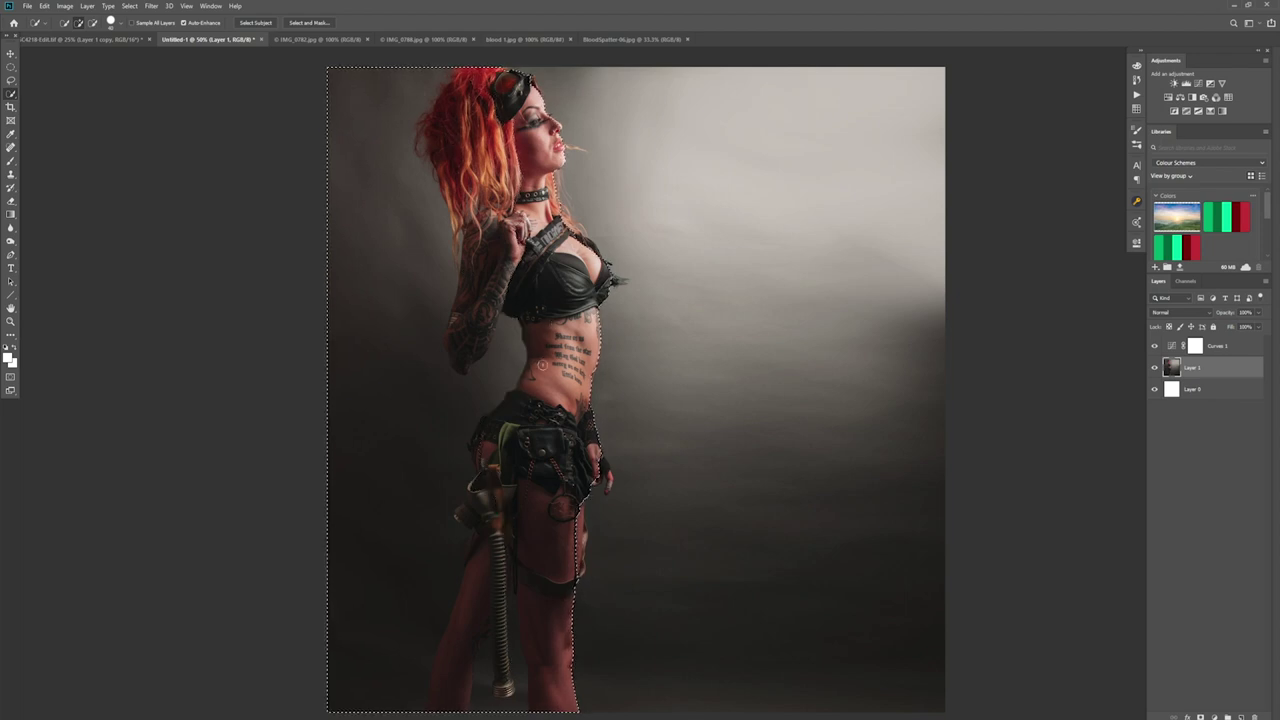
pyautogui.moveTo(361, 699)
pyautogui.mouseDown()
pyautogui.moveTo(429, 571)
pyautogui.moveTo(456, 406)
pyautogui.moveTo(488, 377)
pyautogui.mouseUp()
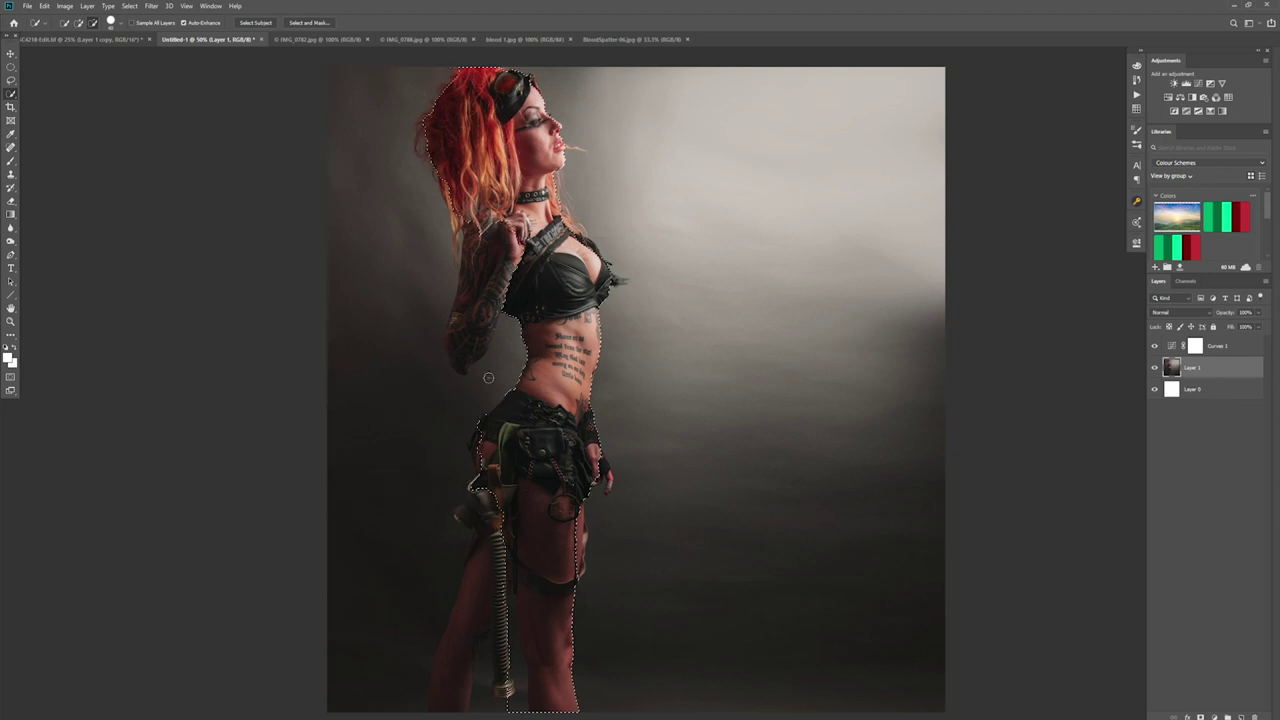
pyautogui.moveTo(491, 273)
pyautogui.mouseDown()
pyautogui.moveTo(465, 216)
pyautogui.moveTo(476, 292)
pyautogui.moveTo(456, 362)
pyautogui.moveTo(449, 336)
pyautogui.moveTo(478, 330)
pyautogui.moveTo(466, 366)
pyautogui.moveTo(510, 326)
pyautogui.mouseUp()
pyautogui.moveTo(455, 357)
pyautogui.mouseDown()
pyautogui.moveTo(514, 372)
pyautogui.moveTo(484, 486)
pyautogui.moveTo(496, 555)
pyautogui.moveTo(438, 710)
pyautogui.moveTo(420, 700)
pyautogui.moveTo(419, 648)
pyautogui.moveTo(414, 716)
pyautogui.mouseUp()
# Subtract the gap between the legs and refine the selection edge around the lower legs.
pyautogui.moveTo(476, 660)
pyautogui.mouseDown()
pyautogui.moveTo(490, 705)
pyautogui.moveTo(478, 713)
pyautogui.mouseUp()
pyautogui.press('alt')
pyautogui.moveTo(511, 700); pyautogui.dragTo(511, 707)
pyautogui.press('alt')
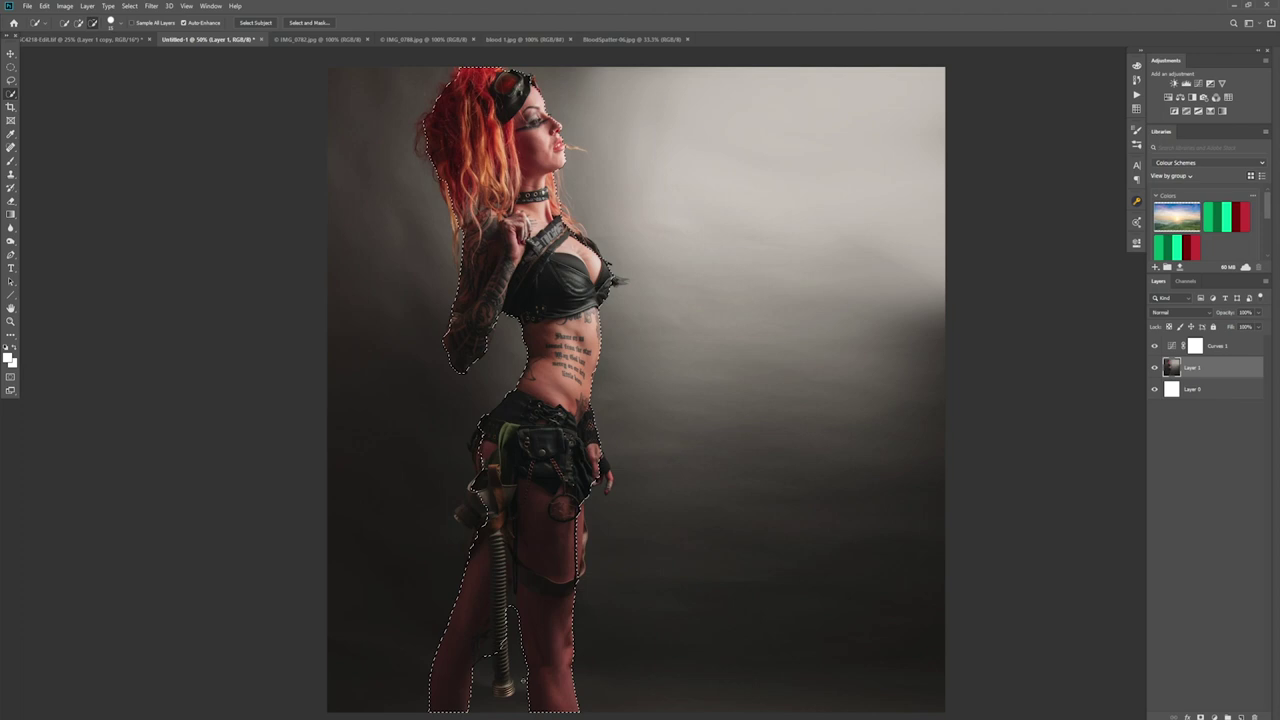
pyautogui.press('alt')
pyautogui.press('alt')
pyautogui.moveTo(490, 641); pyautogui.dragTo(487, 658)
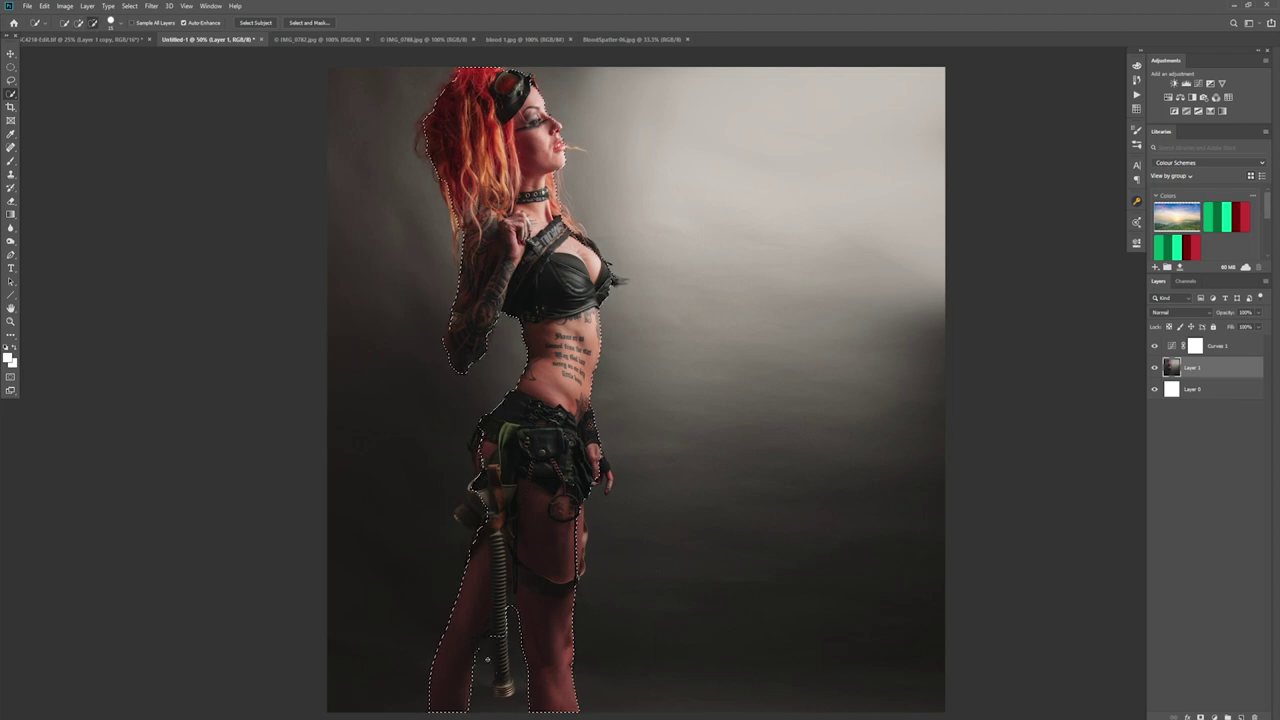
pyautogui.press('alt')
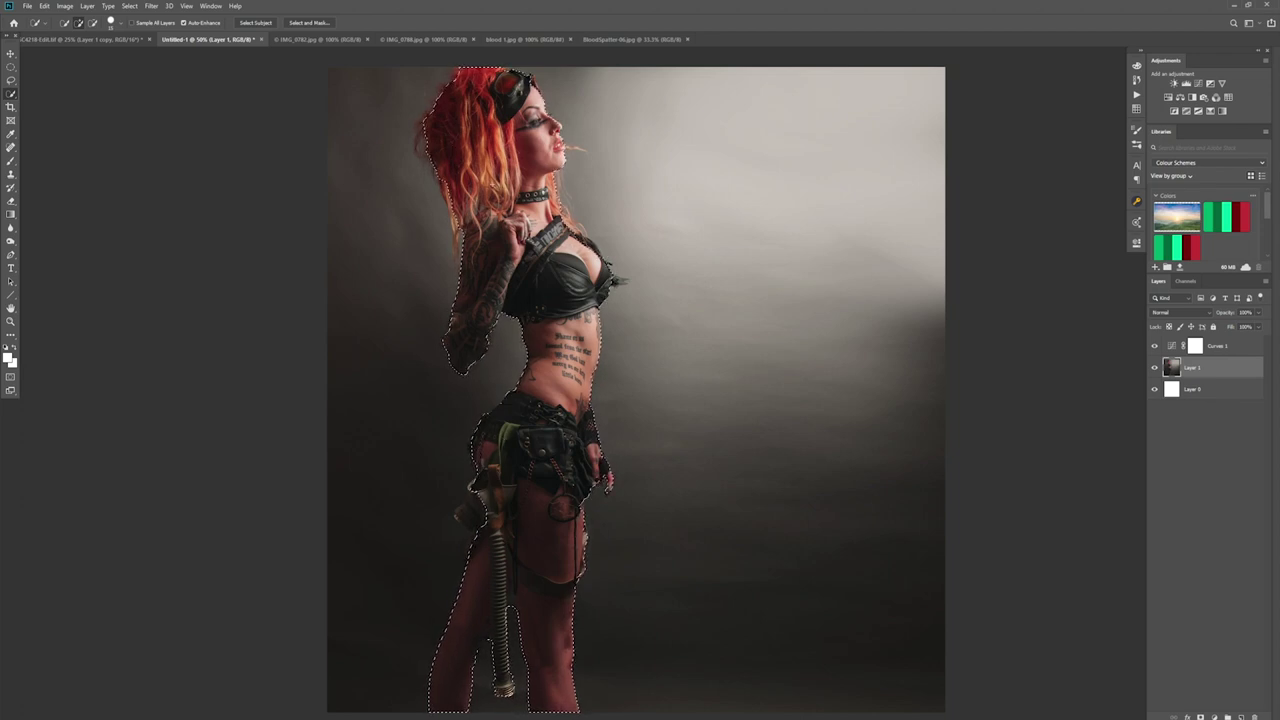
# Save the current selection as a channel named 'body'.
pyautogui.click(129, 6)
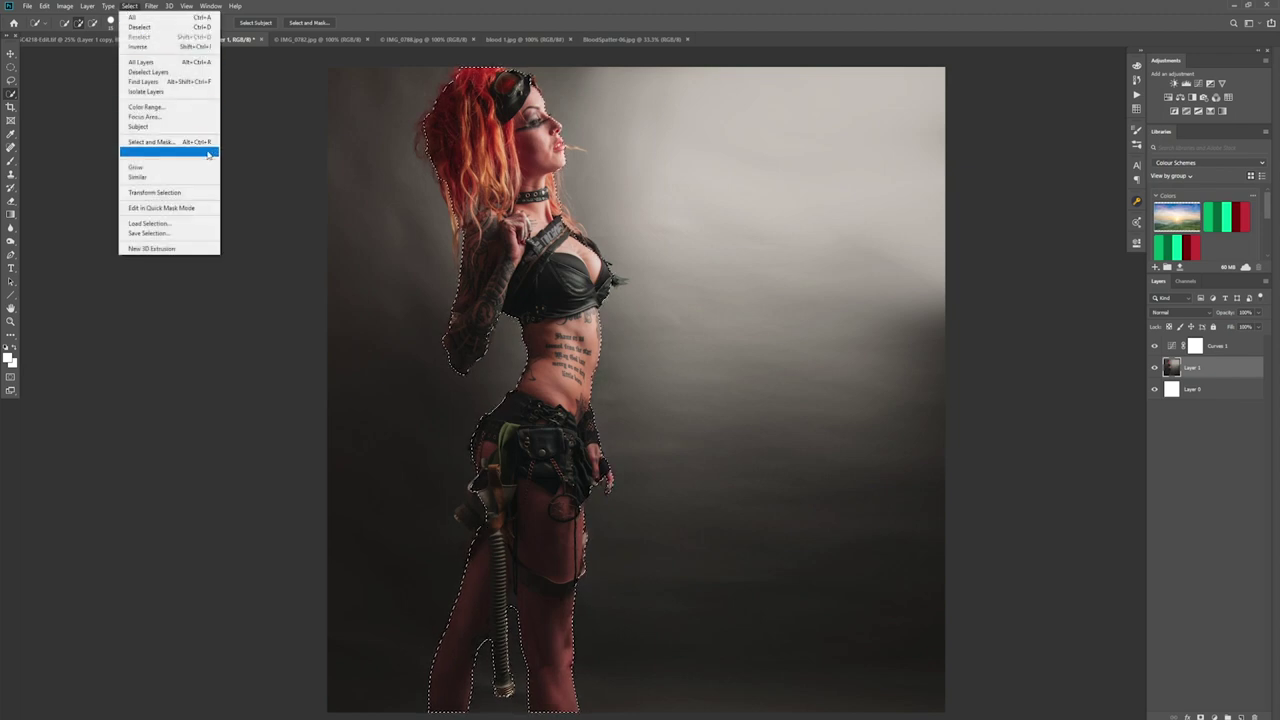
pyautogui.click(150, 233)
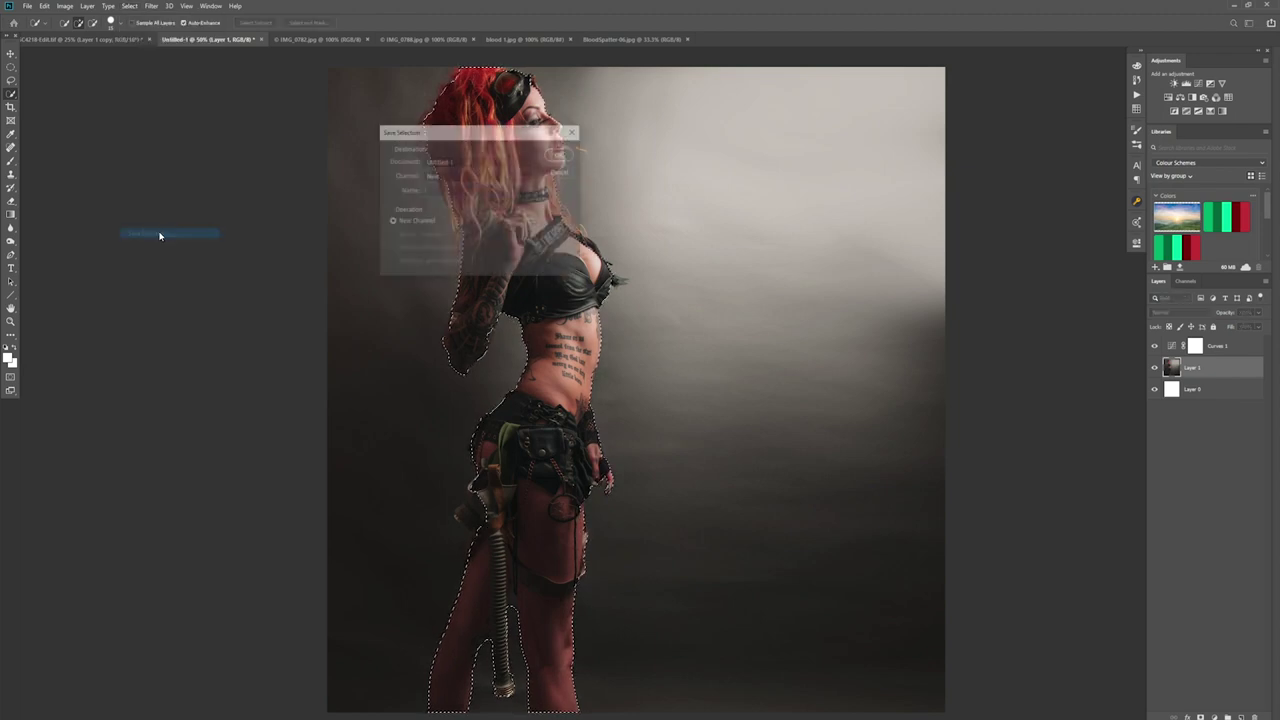
pyautogui.write('body')
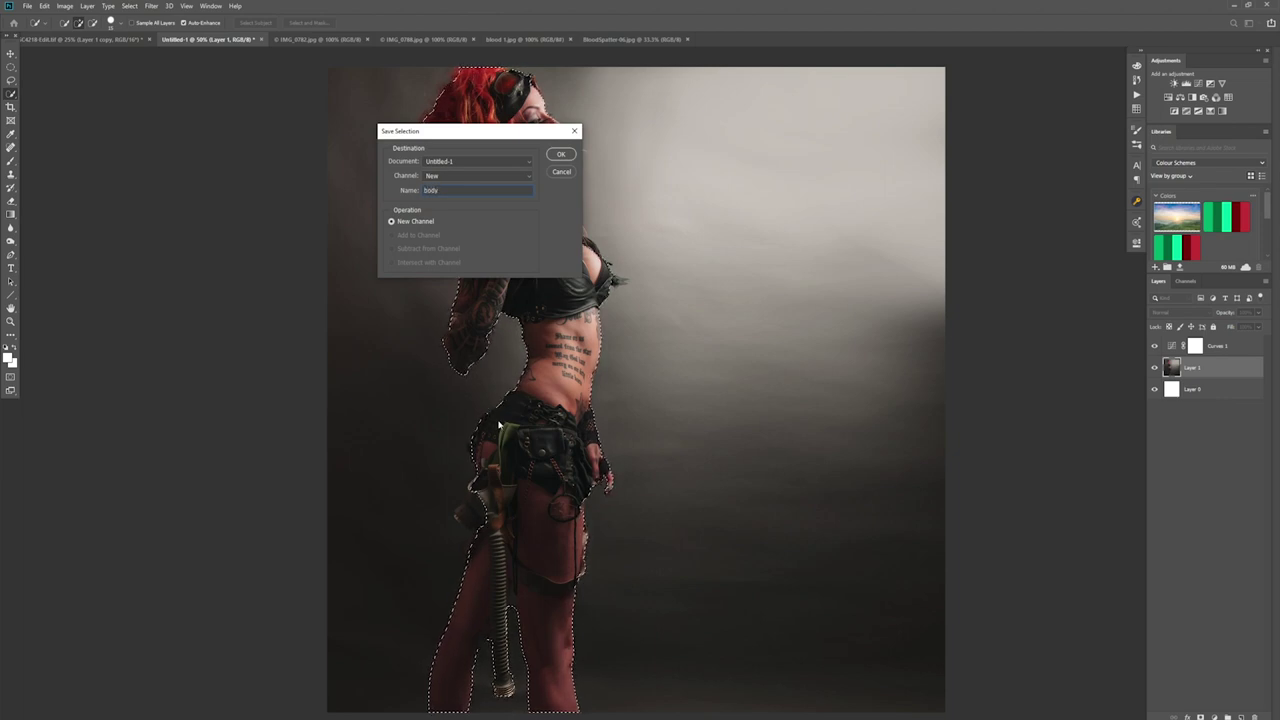
pyautogui.press('Return')
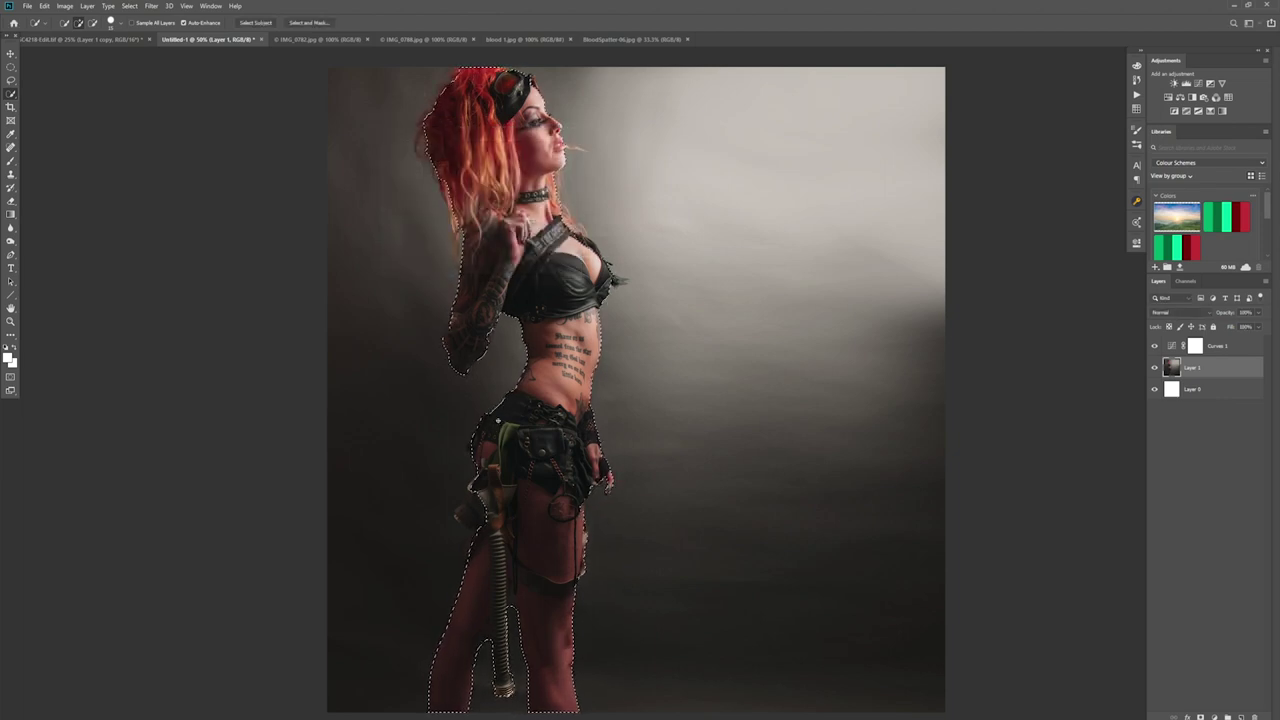
# Deselect and delete the Curves 1 adjustment layer.
pyautogui.hotkey('ctrl', 'd')
pyautogui.click(1227, 347)
pyautogui.press('Delete')
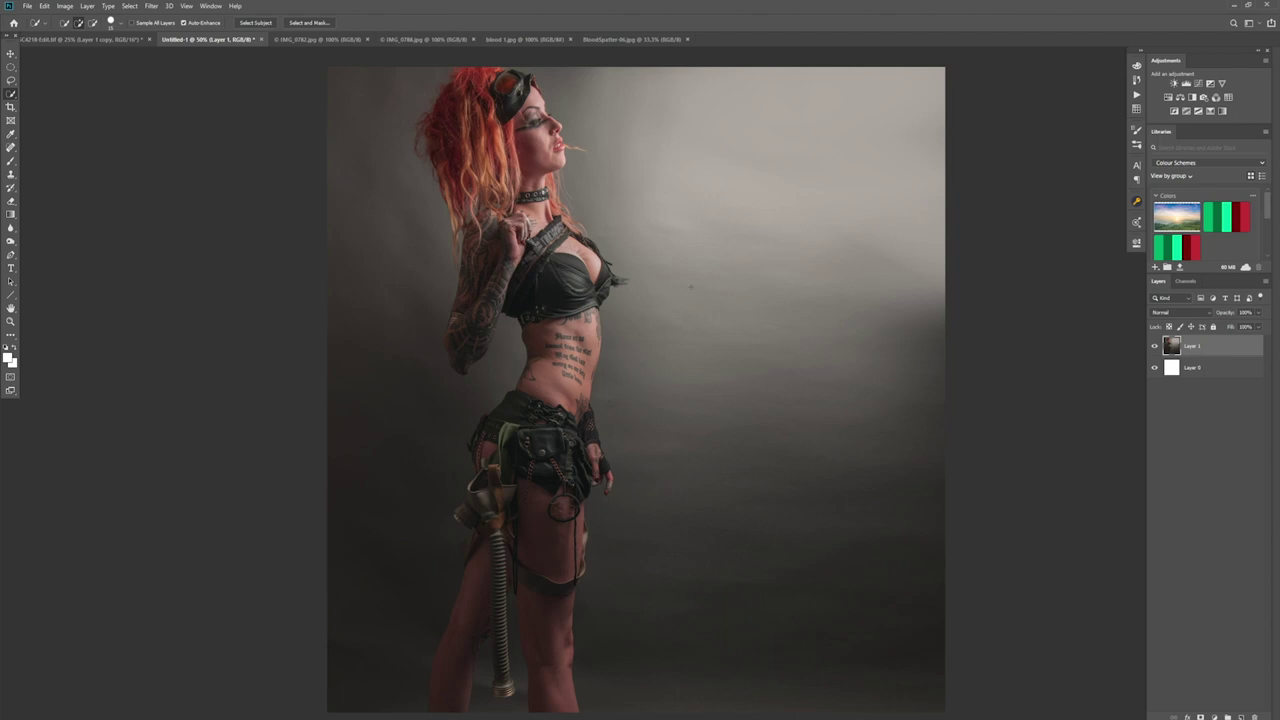
# Copy the whole IMG_0782 concrete wall image and paste it into Untitled-1 as a new layer.
pyautogui.click(391, 40)
pyautogui.click(330, 40)
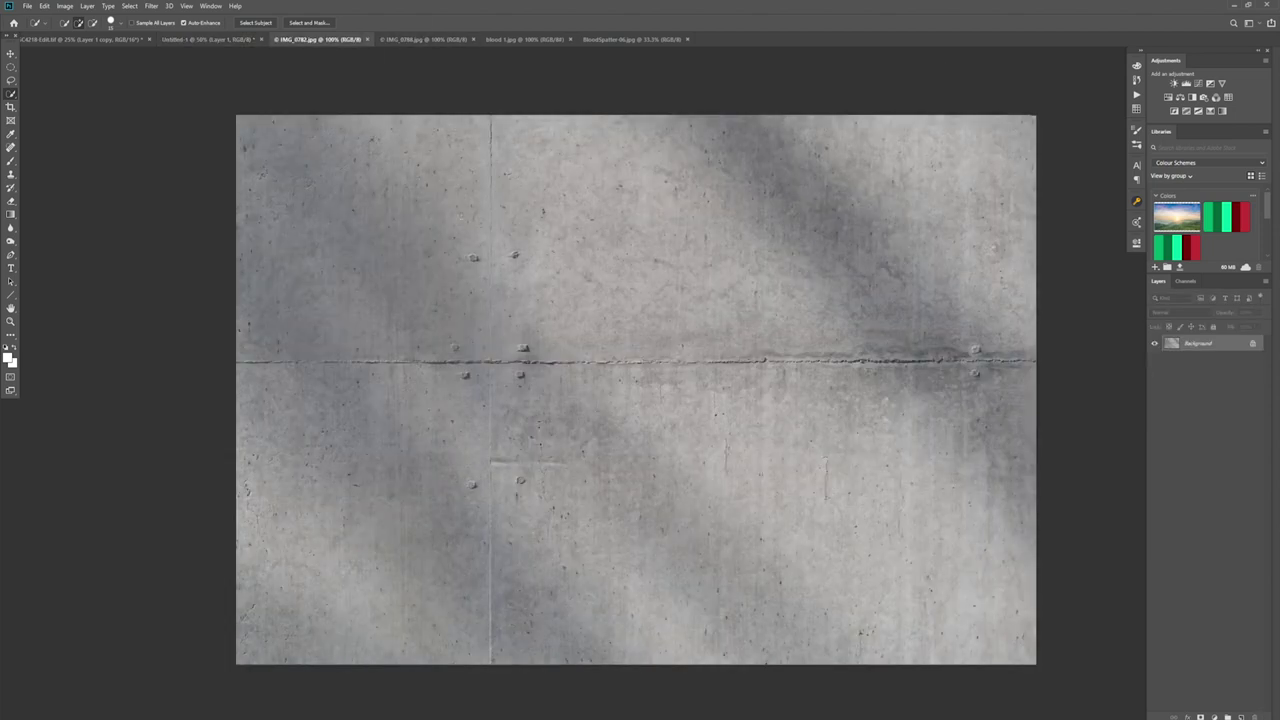
pyautogui.hotkey('ctrl', 'a')
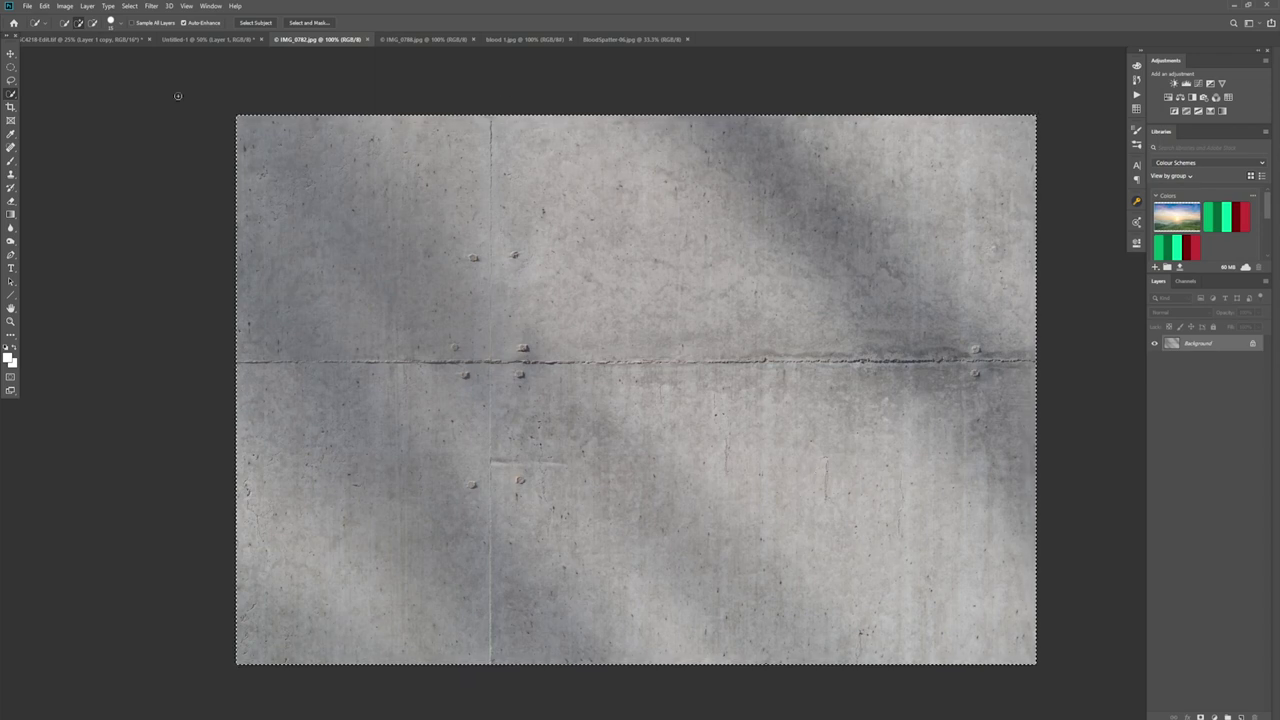
pyautogui.click(208, 39)
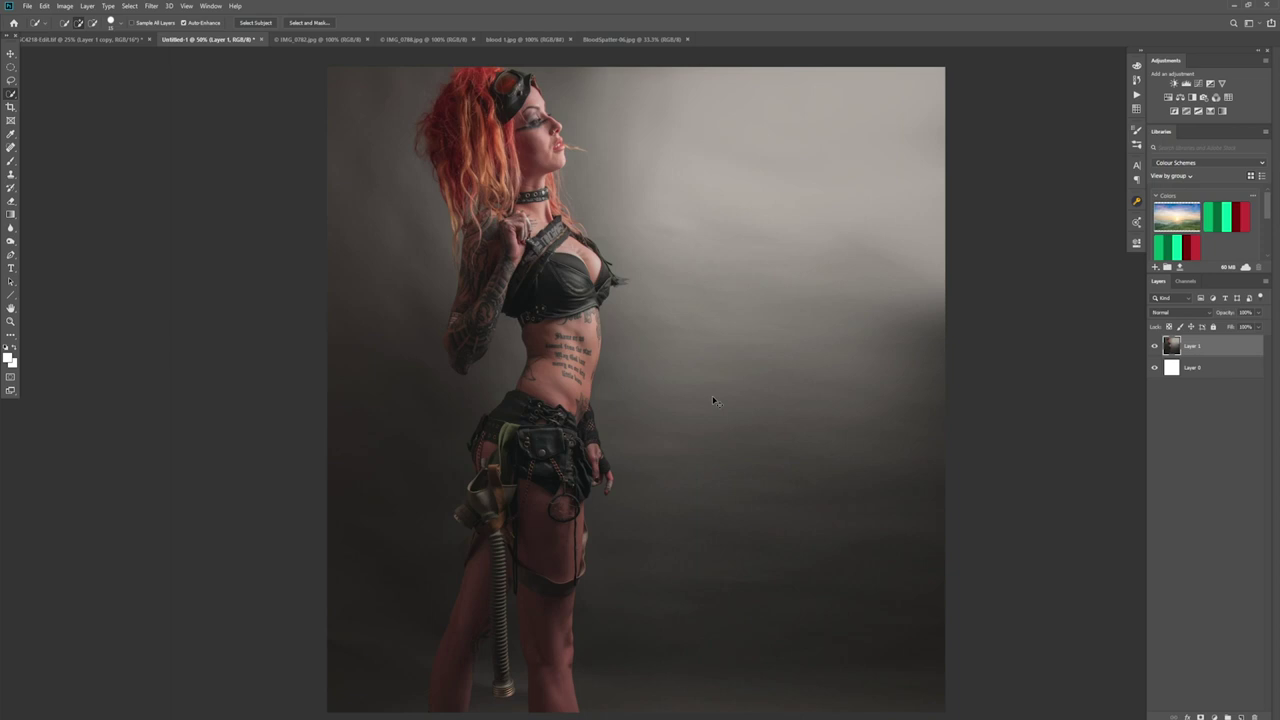
pyautogui.hotkey('ctrl', 'v')
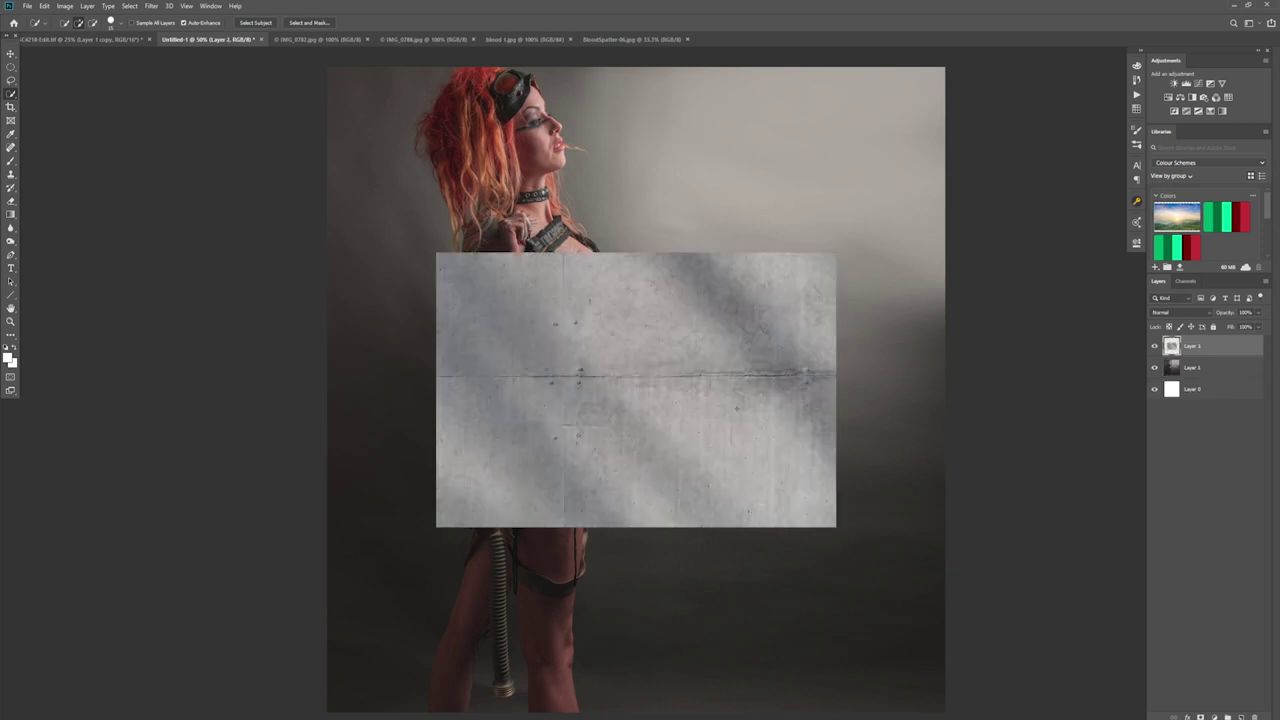
pyautogui.hotkey('ctrl', 't')
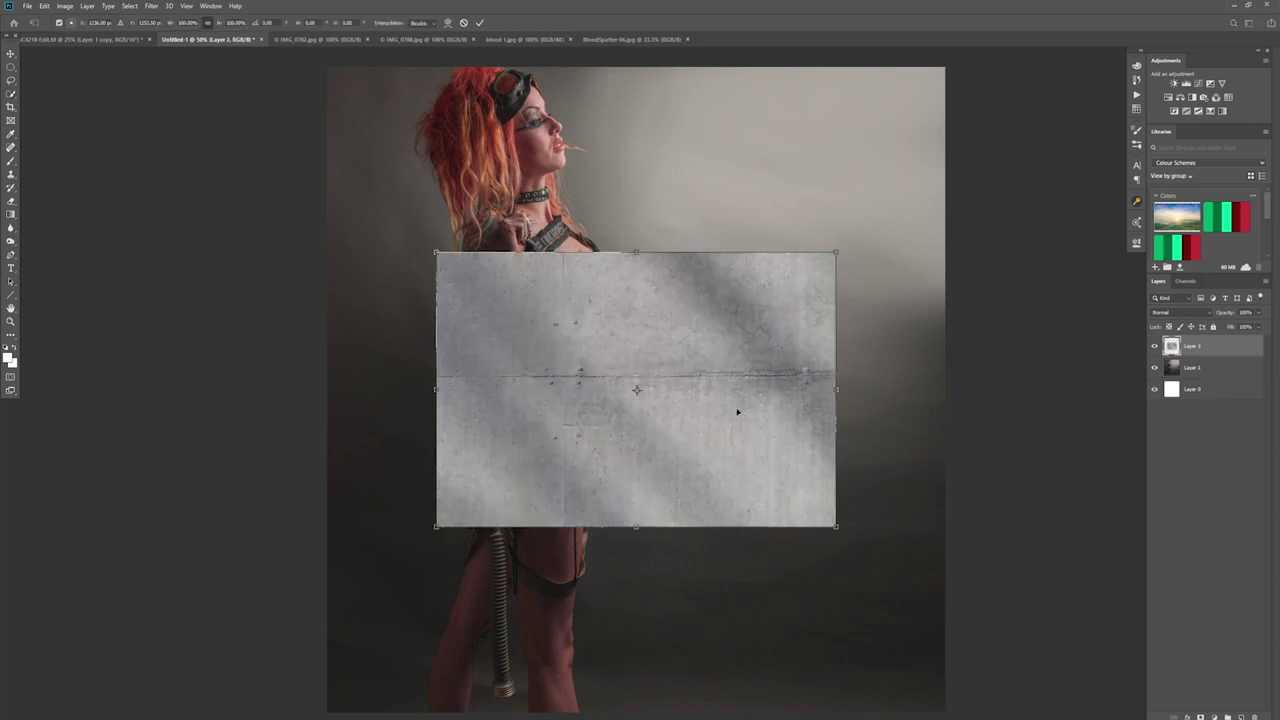
# Enlarge the concrete texture, rotate it 90°, and stretch it to every canvas edge.
pyautogui.moveTo(836, 254); pyautogui.dragTo(933, 186)
pyautogui.moveTo(616, 224); pyautogui.dragTo(579, 243)
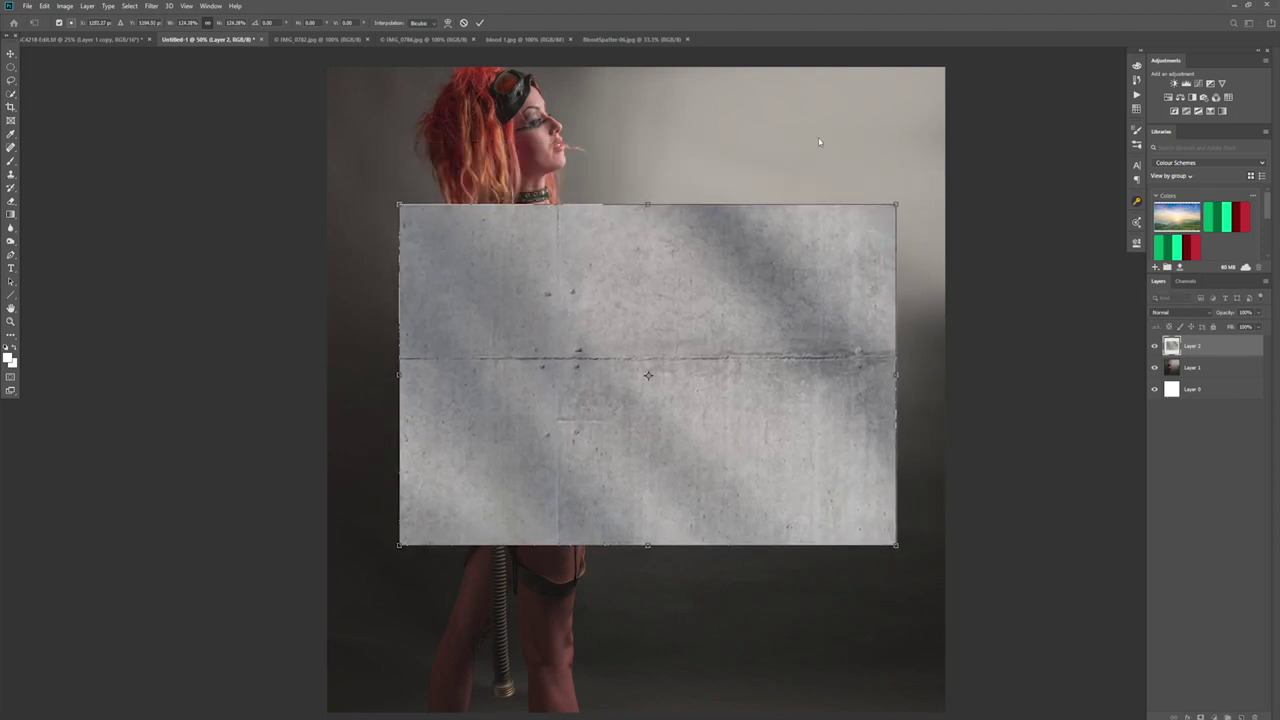
pyautogui.moveTo(910, 168); pyautogui.dragTo(528, 208)
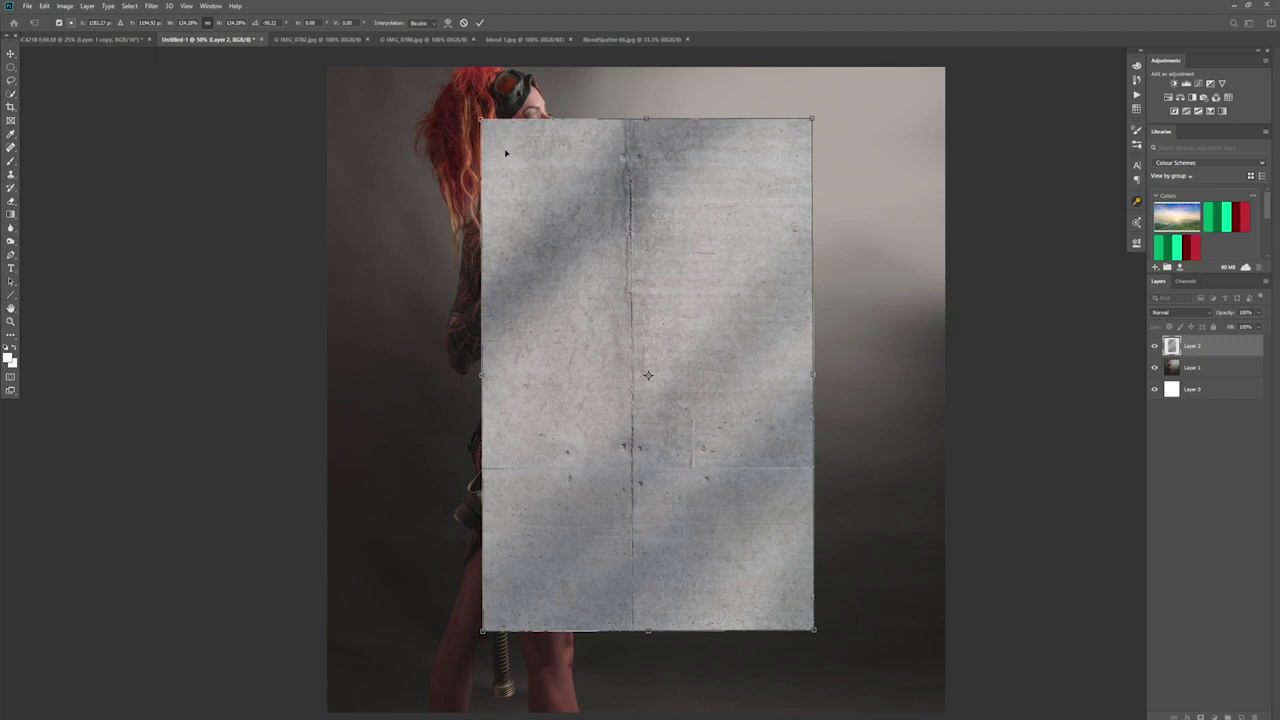
pyautogui.moveTo(477, 119); pyautogui.dragTo(449, 69)
pyautogui.moveTo(585, 170); pyautogui.dragTo(463, 173)
pyautogui.moveTo(696, 626); pyautogui.dragTo(782, 690)
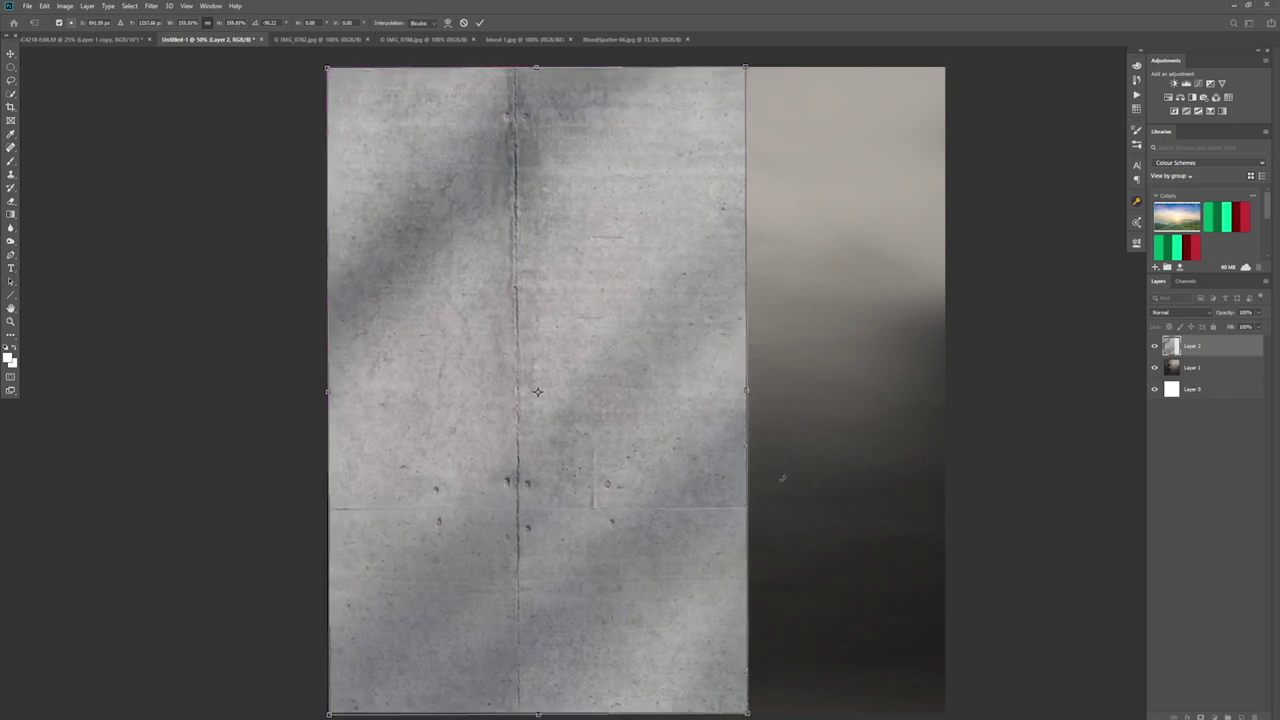
pyautogui.moveTo(745, 391); pyautogui.dragTo(940, 391)
pyautogui.press('Return')
pyautogui.press('w')
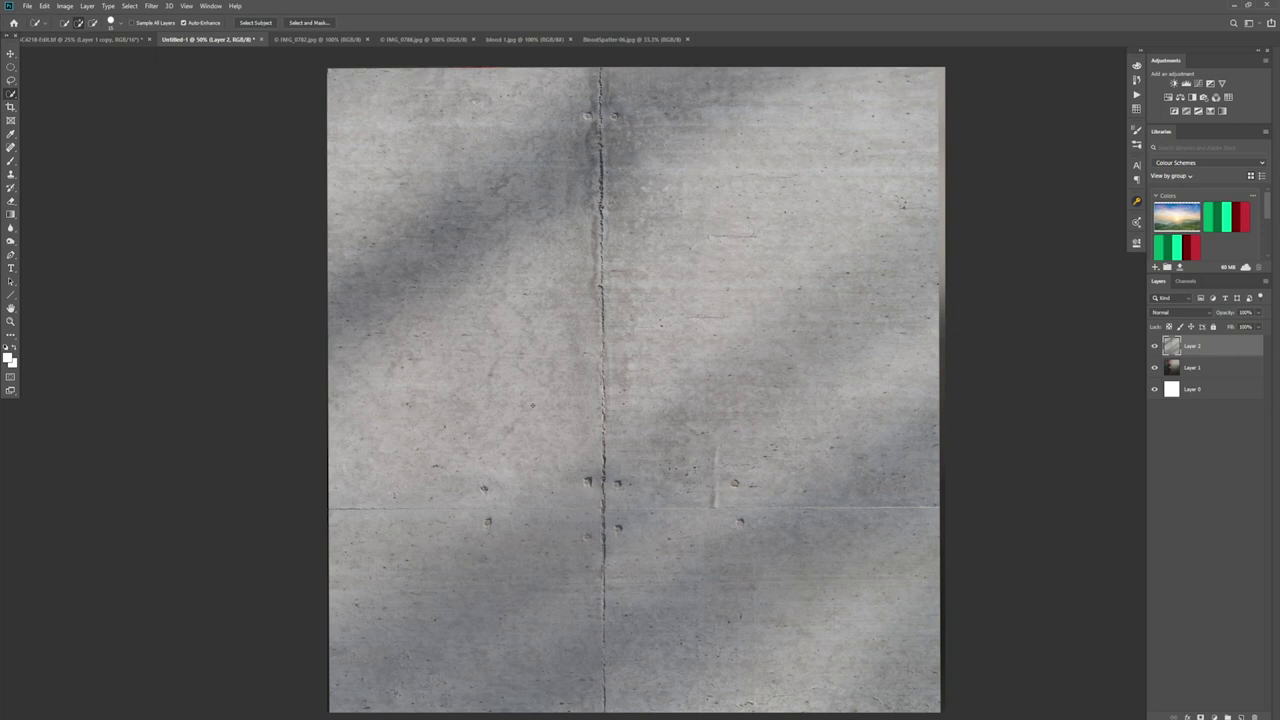
# Stretch the concrete texture slightly wider and nudge it into place with the Move tool.
pyautogui.hotkey('ctrl', 't')
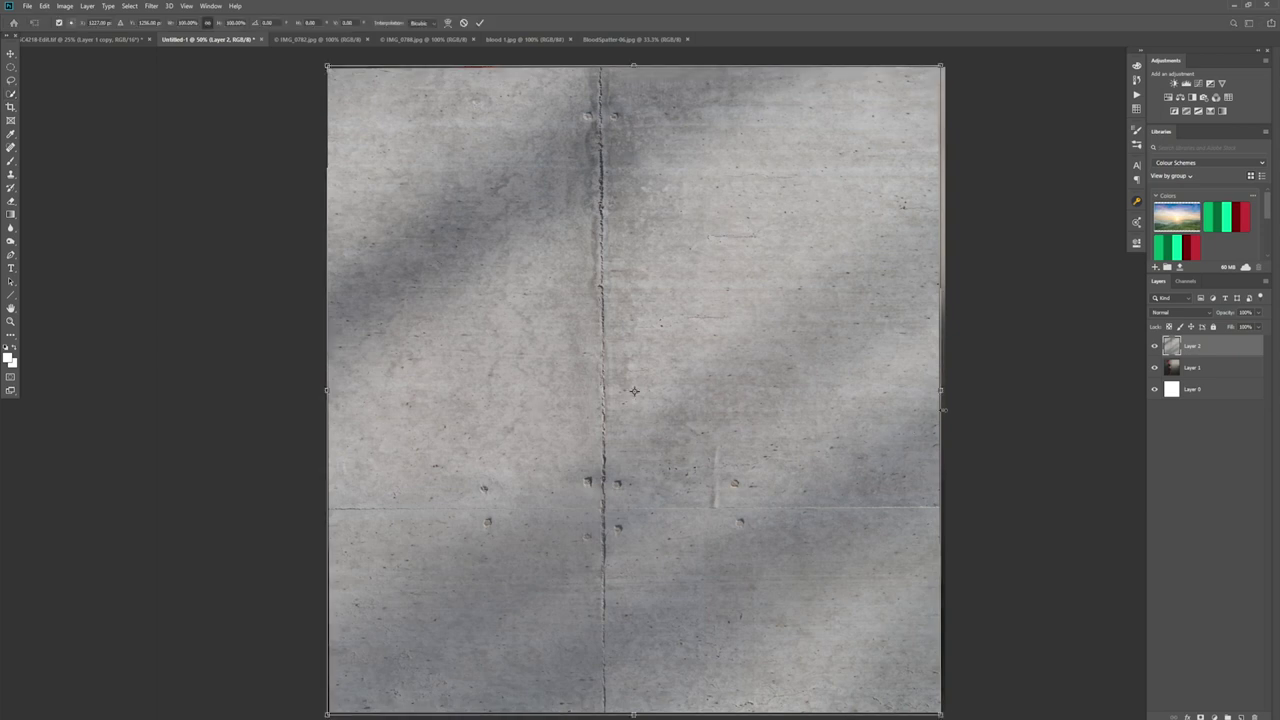
pyautogui.moveTo(940, 391); pyautogui.dragTo(952, 391)
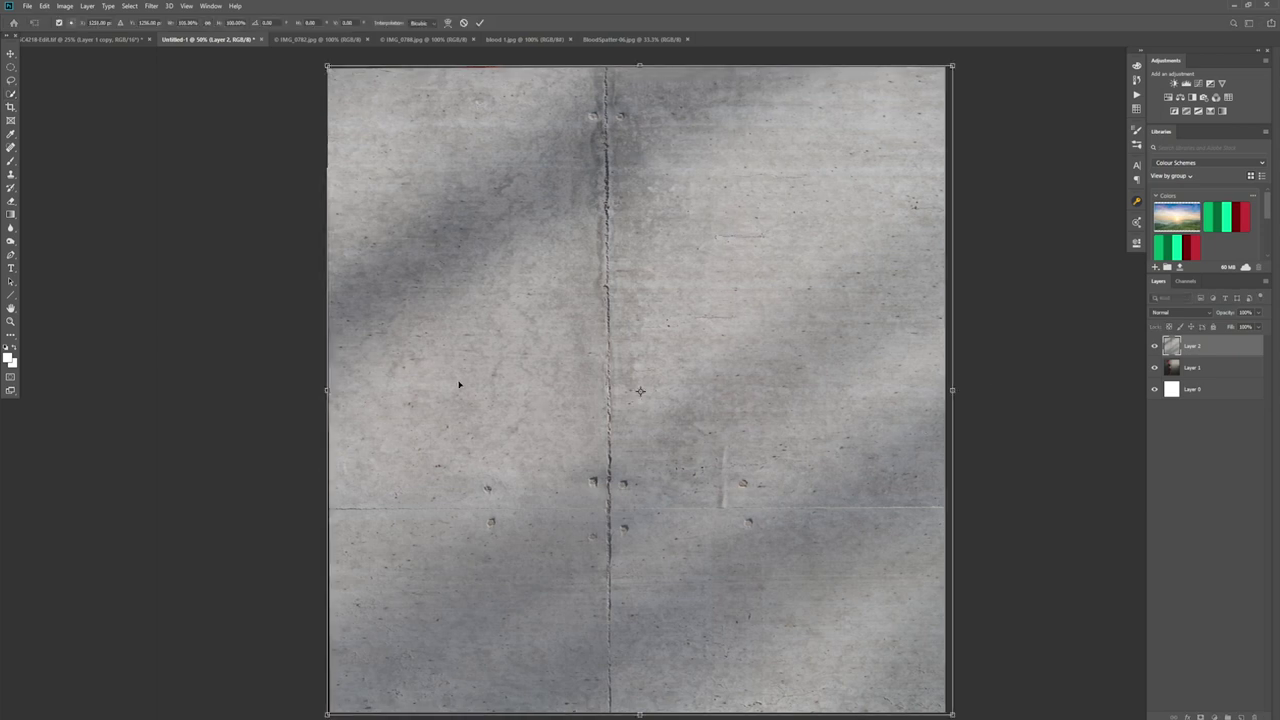
pyautogui.press('Return')
pyautogui.press('w')
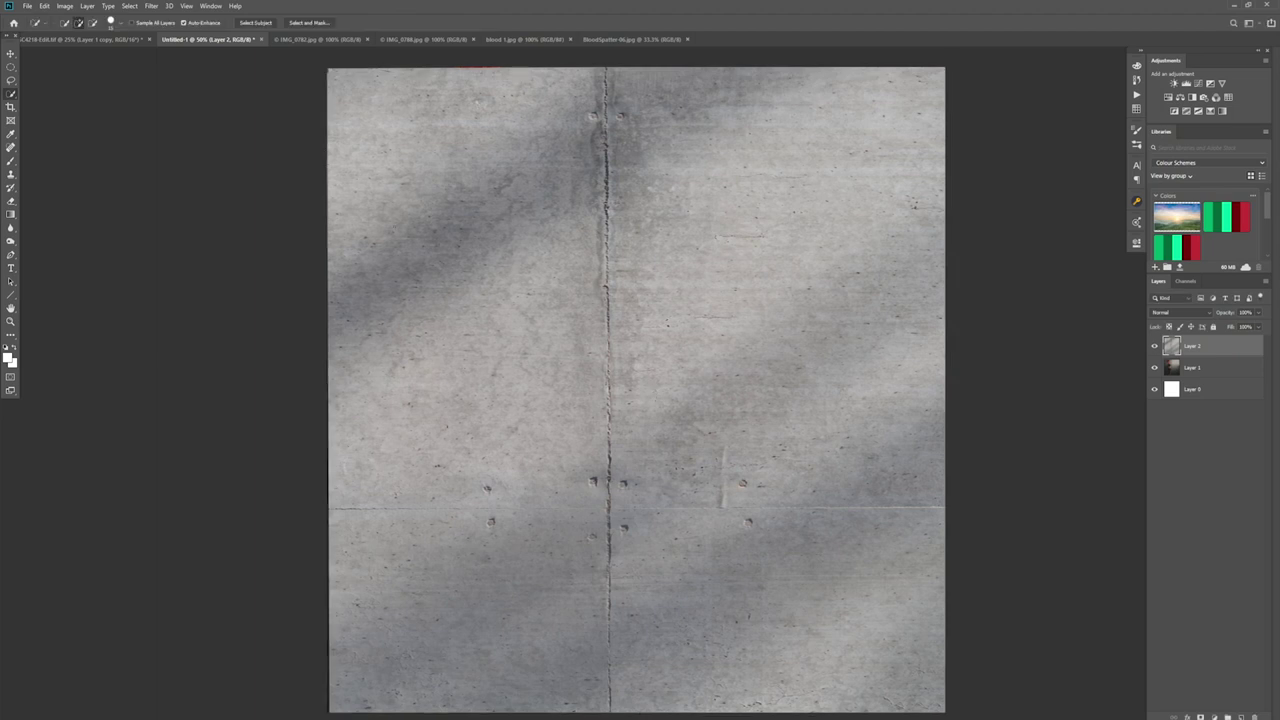
pyautogui.click(11, 53)
pyautogui.moveTo(406, 271)
pyautogui.mouseDown()
pyautogui.moveTo(523, 285)
pyautogui.moveTo(383, 243)
pyautogui.moveTo(367, 277)
pyautogui.moveTo(408, 265)
pyautogui.mouseUp()
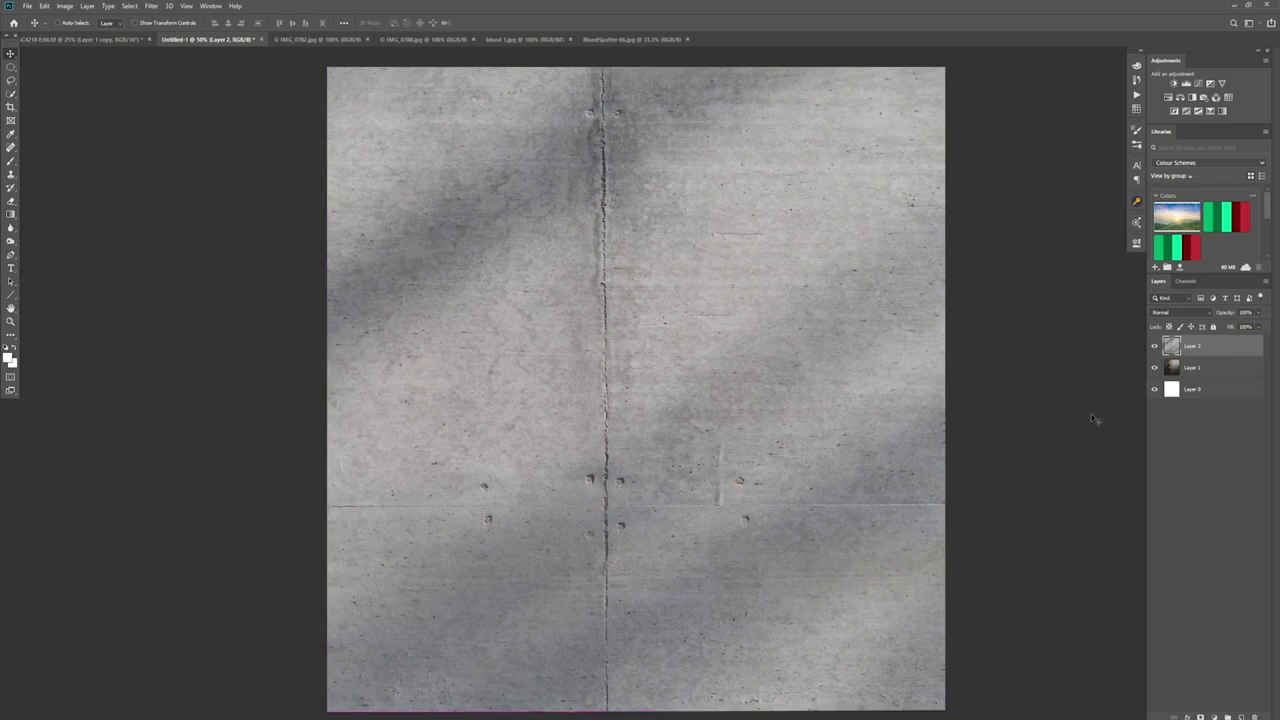
# Load the saved 'body' channel as a selection.
pyautogui.click(132, 7)
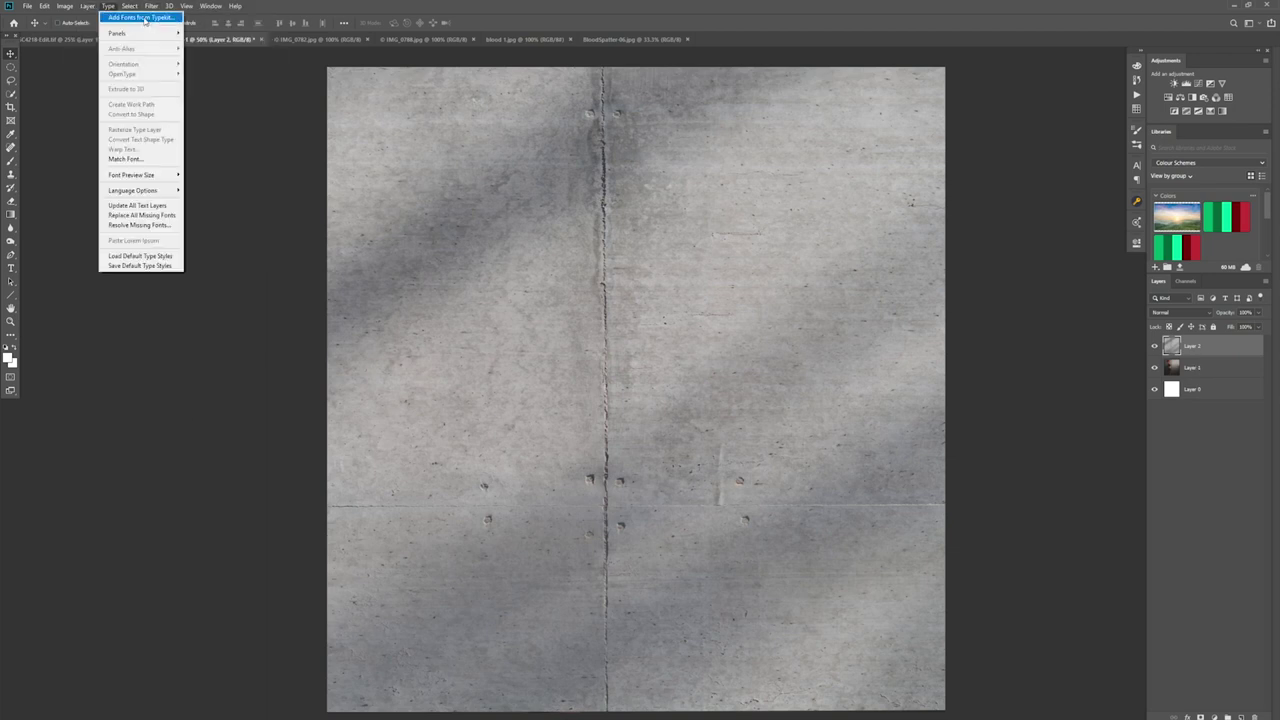
pyautogui.moveTo(113, 7)
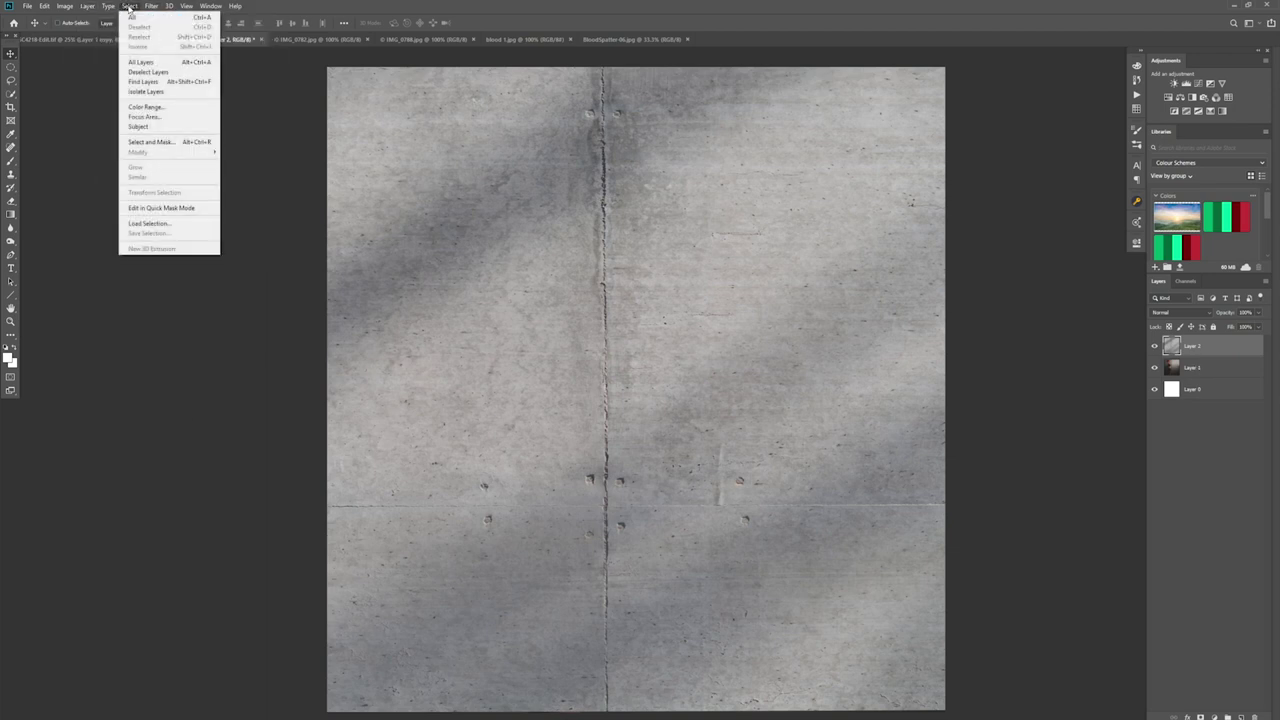
pyautogui.click(149, 223)
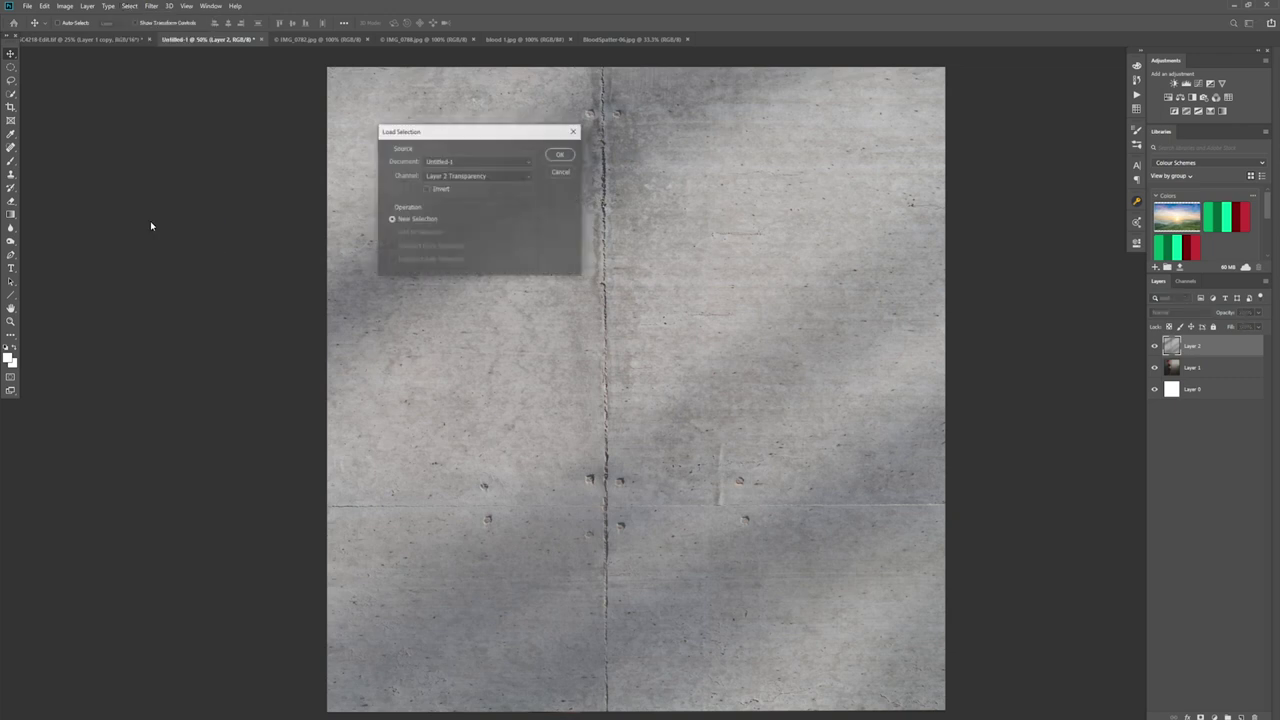
pyautogui.click(526, 178)
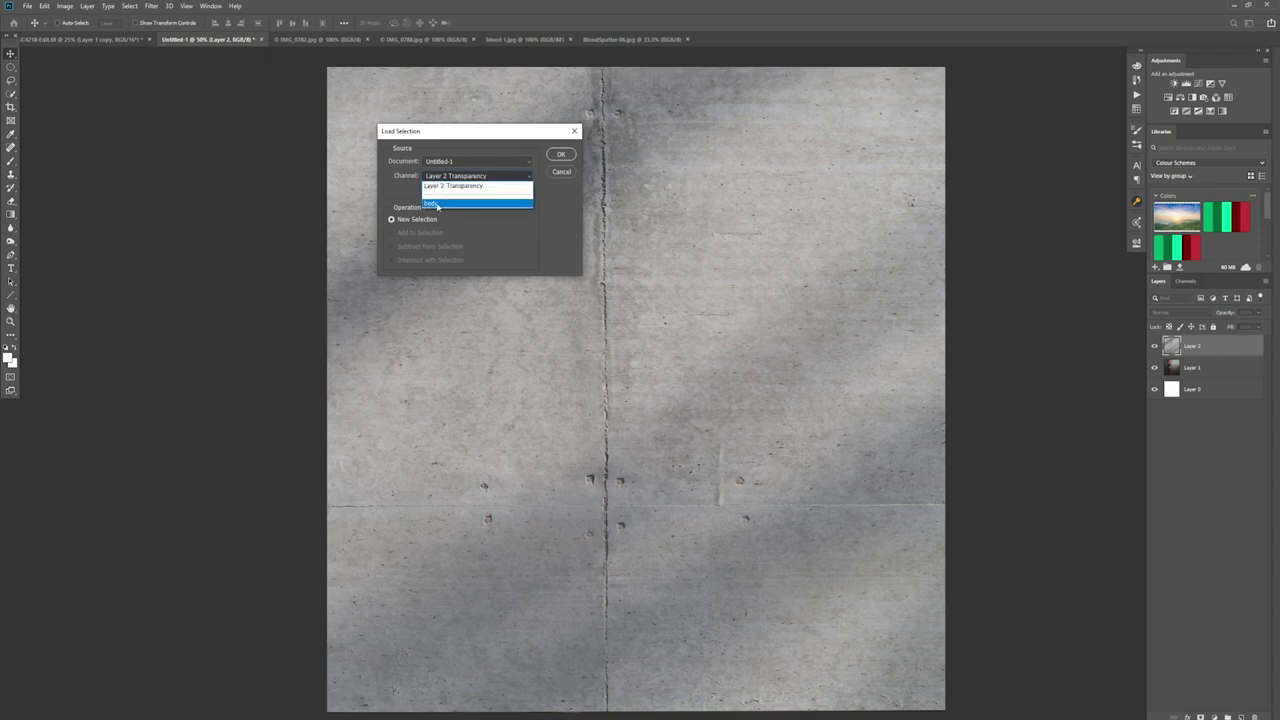
pyautogui.click(437, 204)
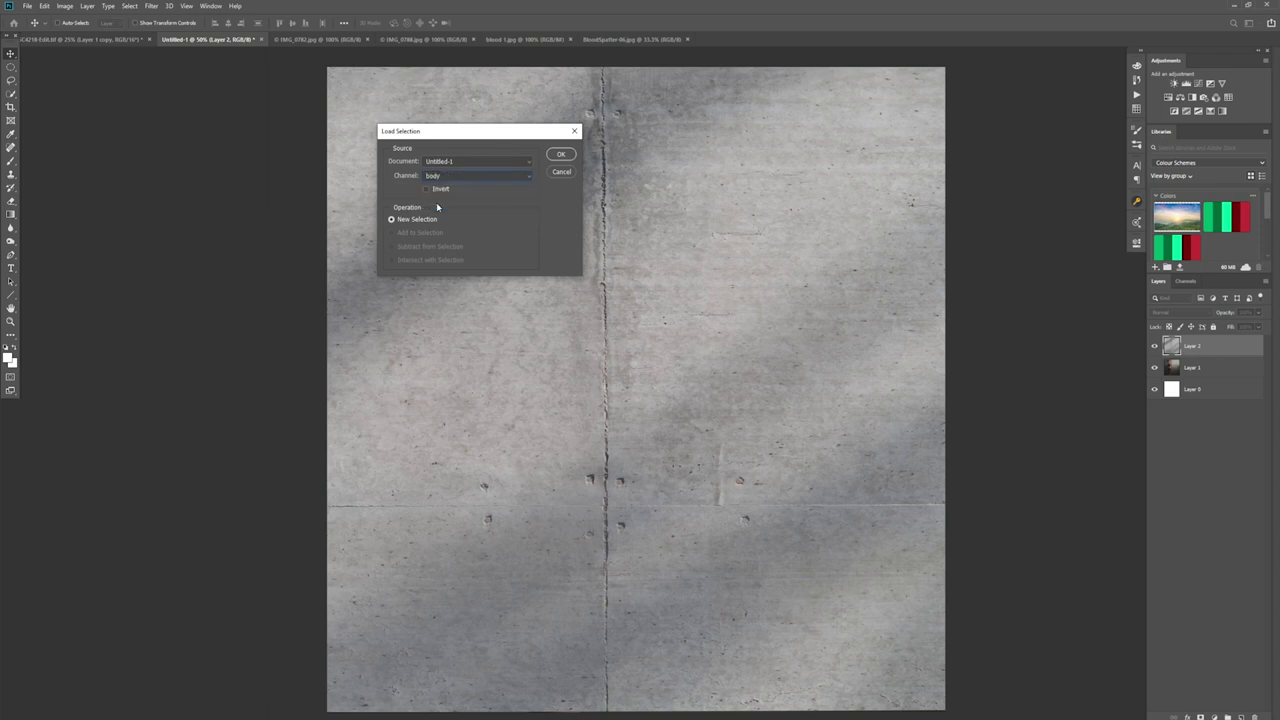
pyautogui.click(560, 155)
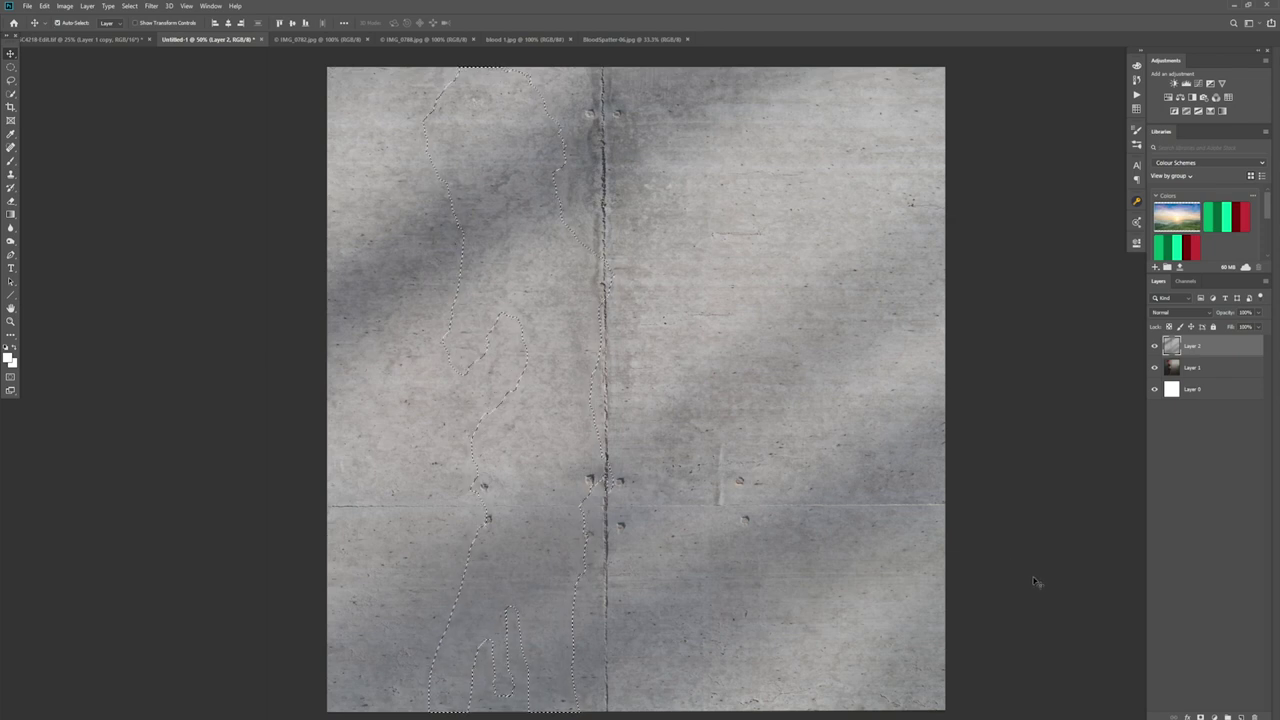
# Invert the selection and add a layer mask to Layer 2 so the woman shows through.
pyautogui.hotkey('ctrl', 'shift', 'i')
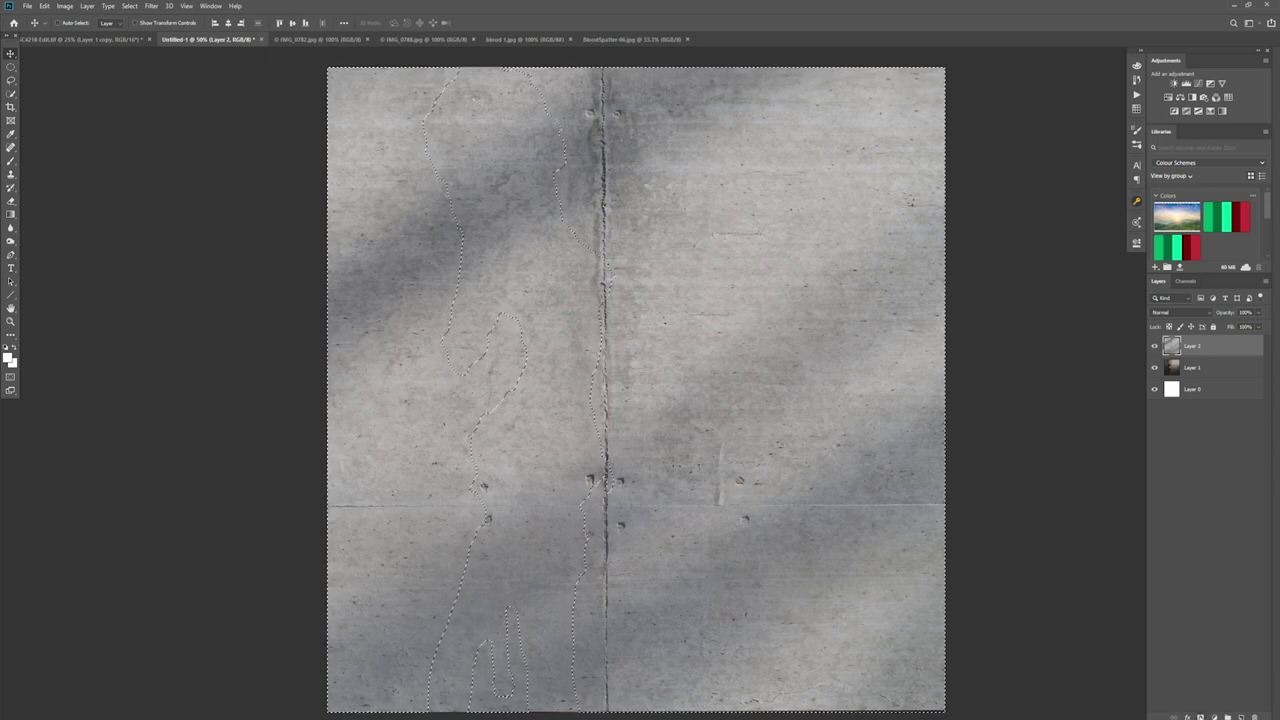
pyautogui.click(1200, 717)
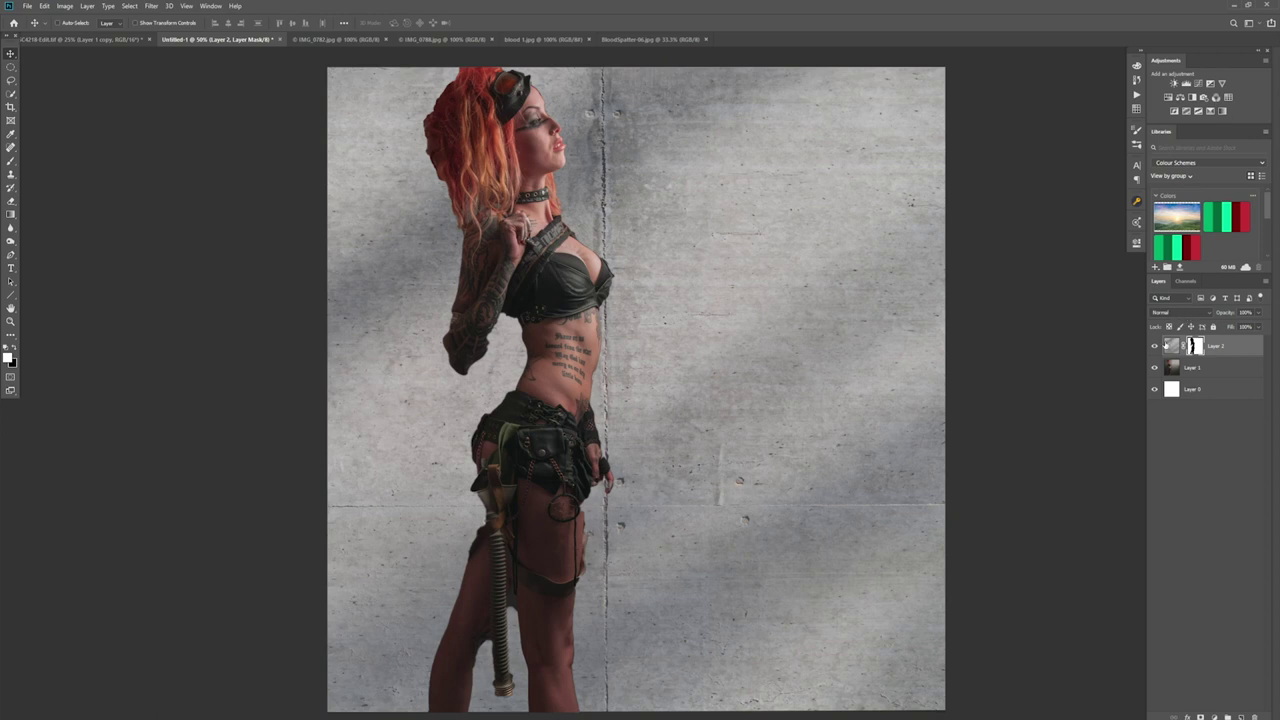
pyautogui.click(1180, 313)
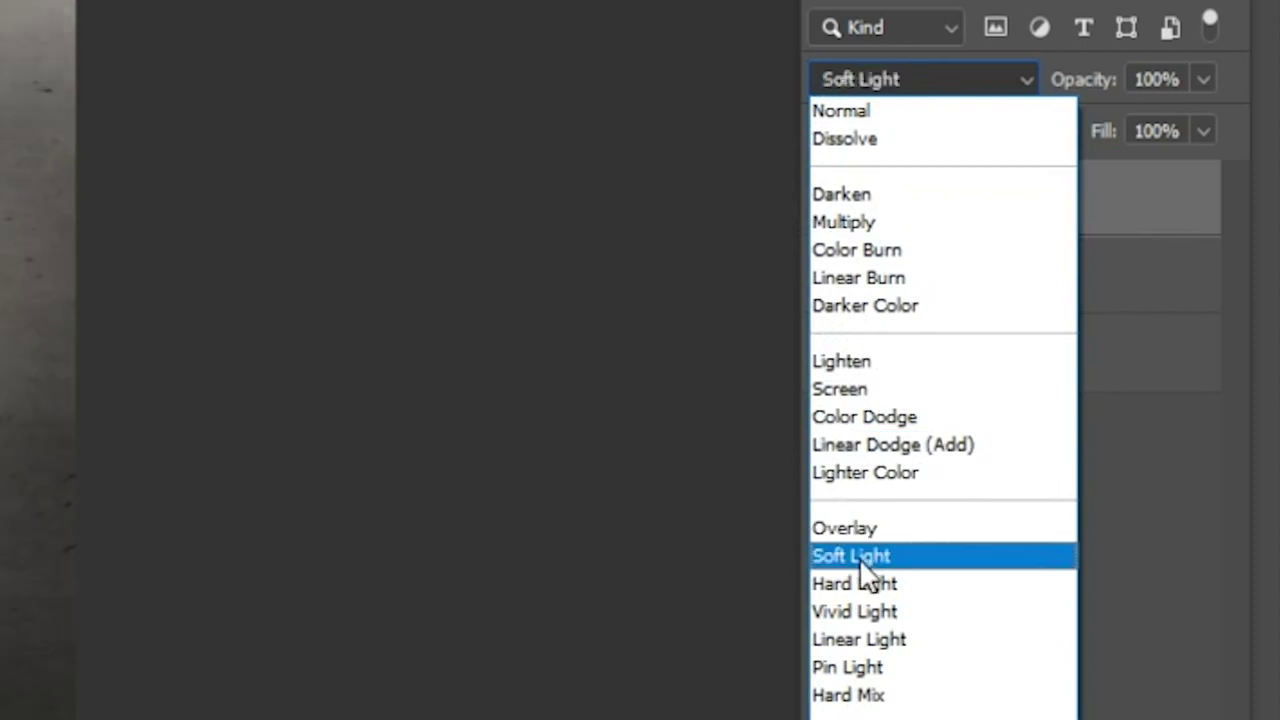
# Set Layer 2's blend mode to Soft Light and toggle its visibility to compare.
pyautogui.click(859, 558)
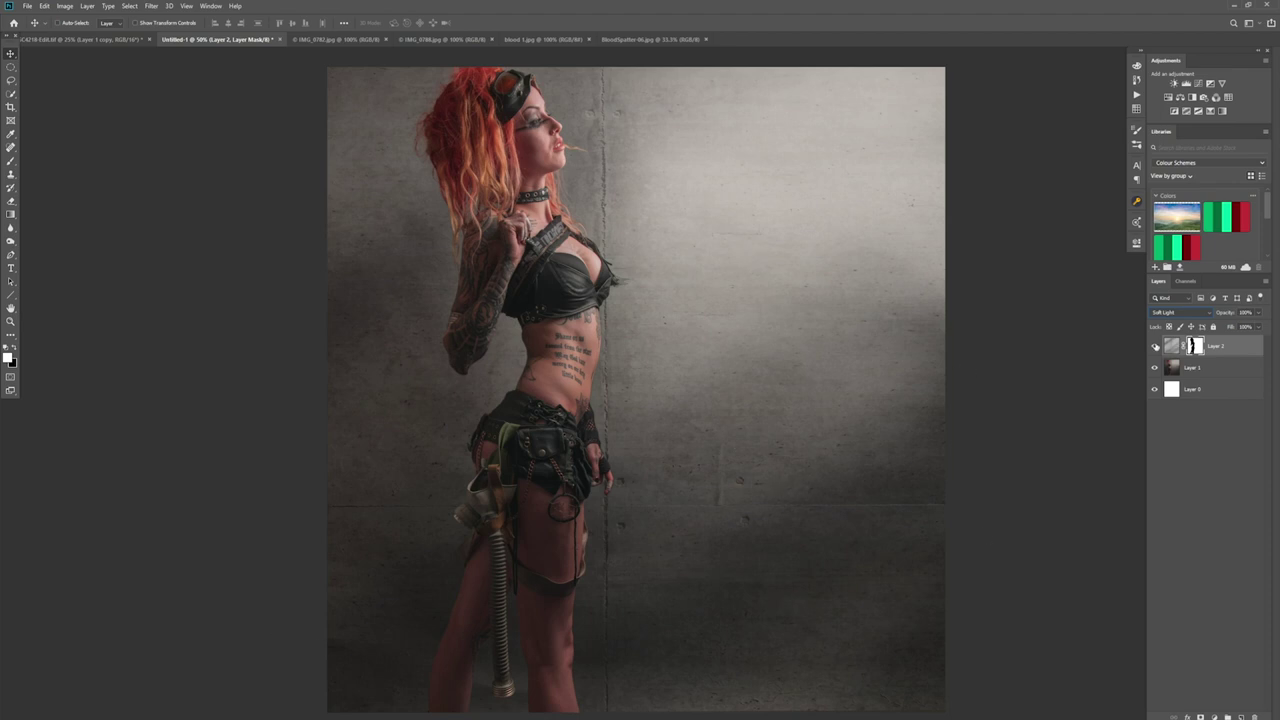
pyautogui.click(1156, 346)
pyautogui.click(1156, 346)
pyautogui.scroll(5, 836, 560)
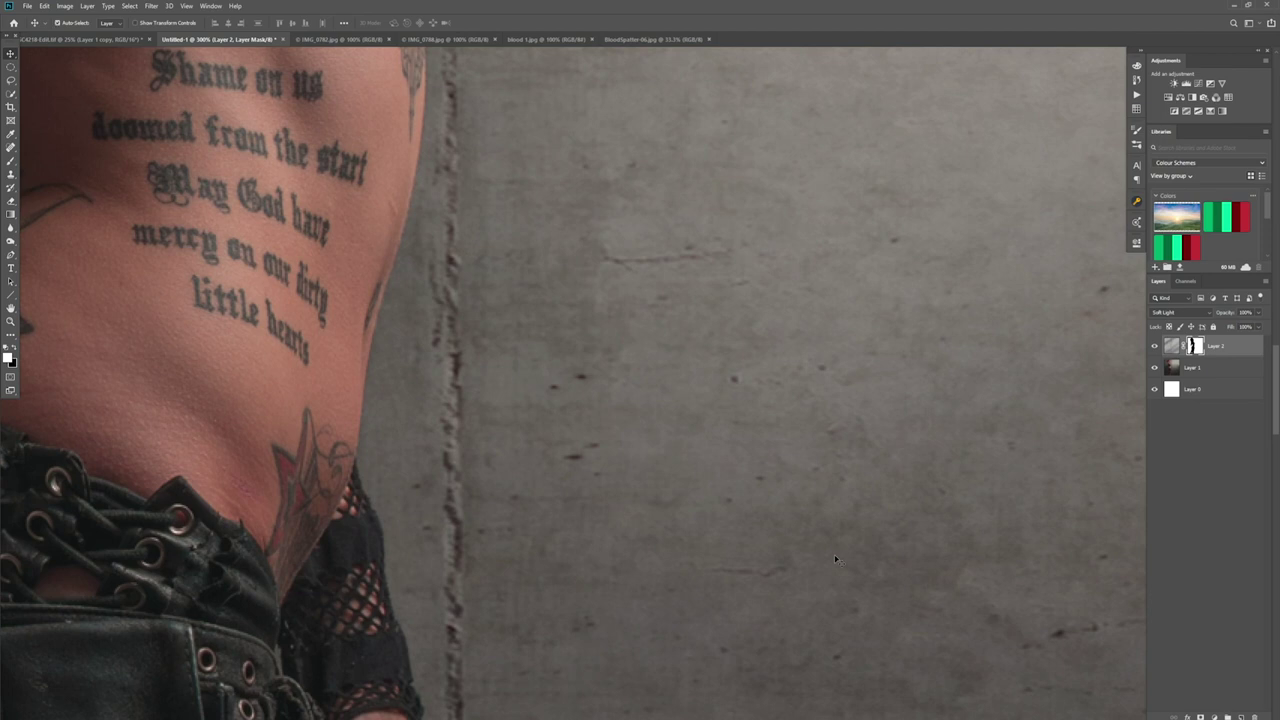
pyautogui.scroll(-5, 836, 560)
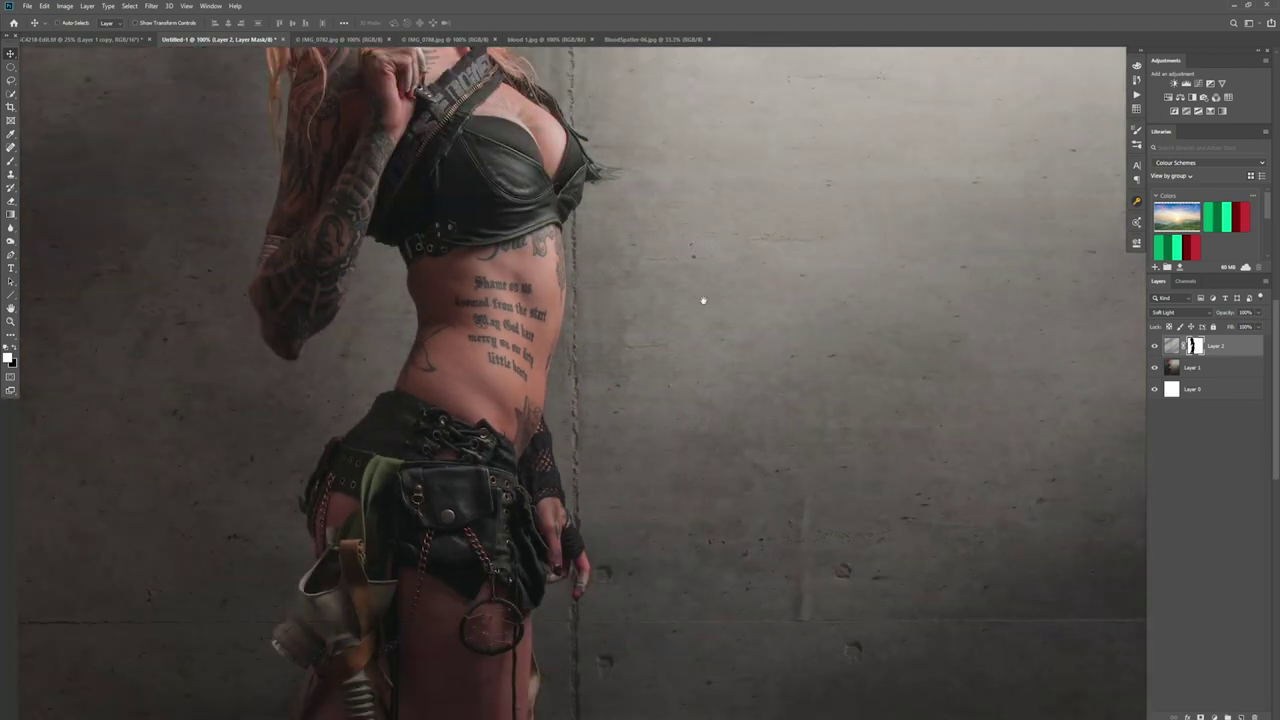
pyautogui.scroll(-4, 860, 589)
pyautogui.scroll(4, 817, 489)
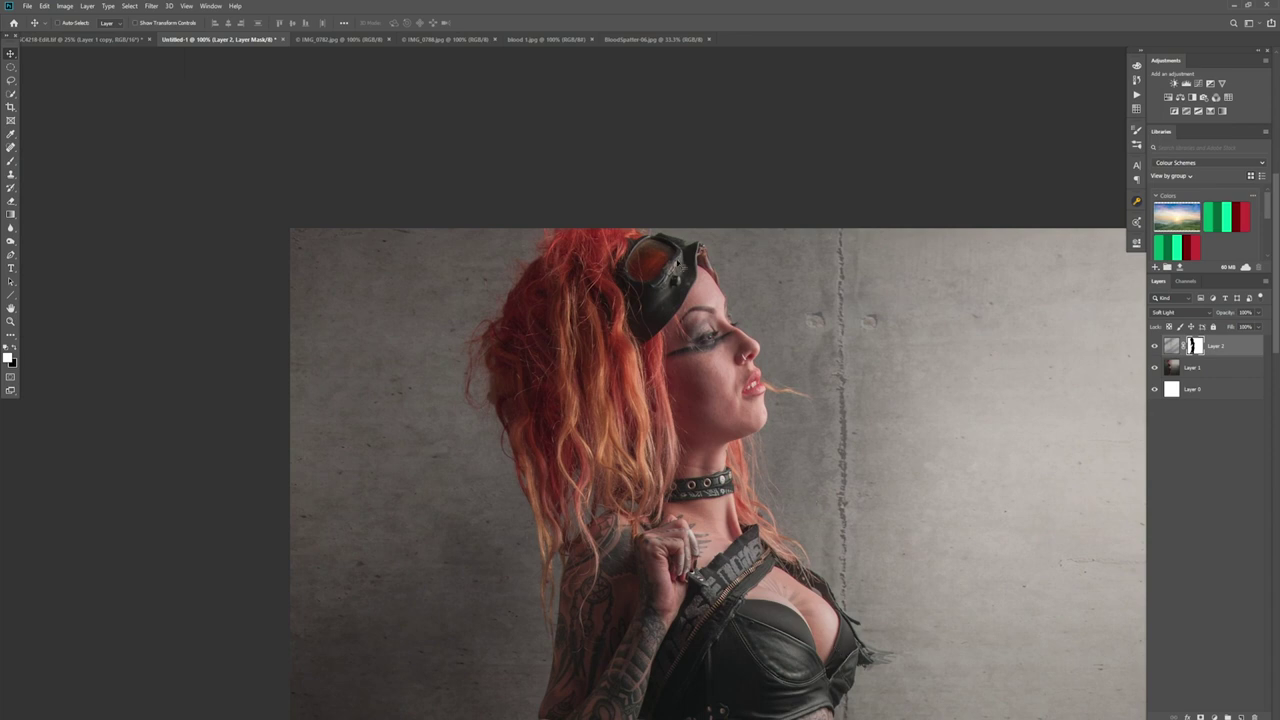
pyautogui.moveTo(490, 389); pyautogui.dragTo(590, 410)
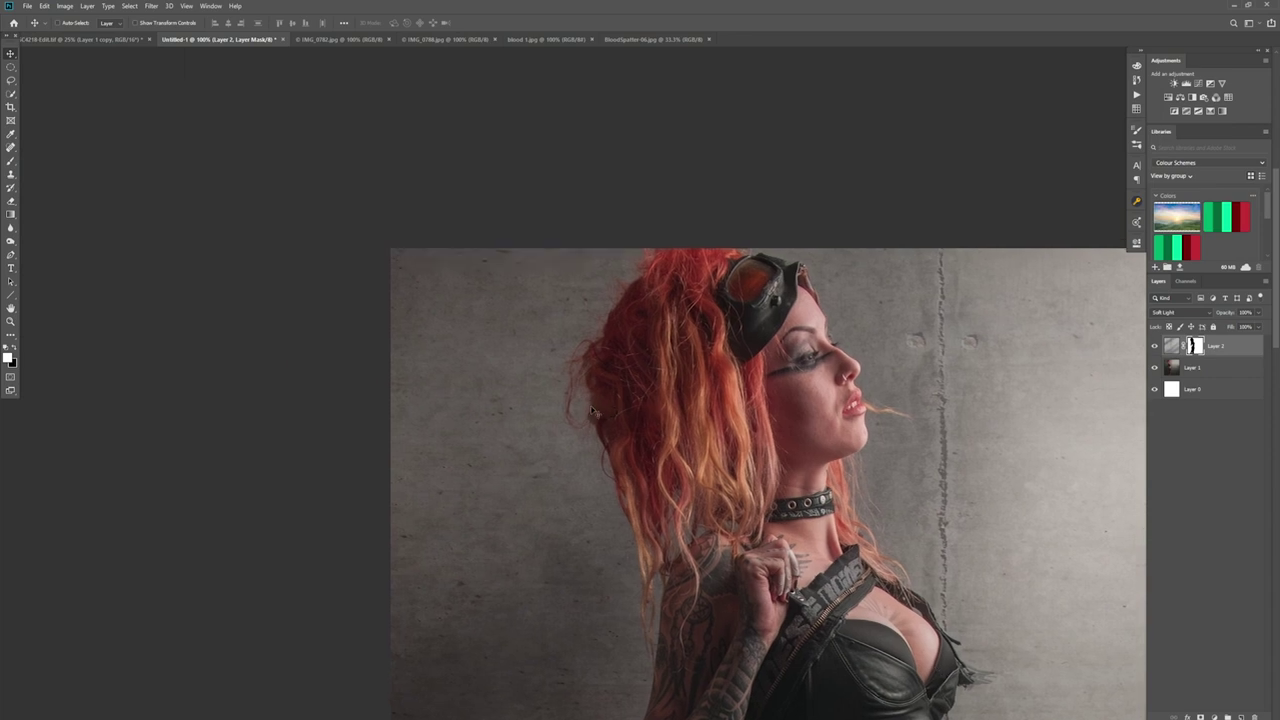
pyautogui.scroll(5, 592, 410)
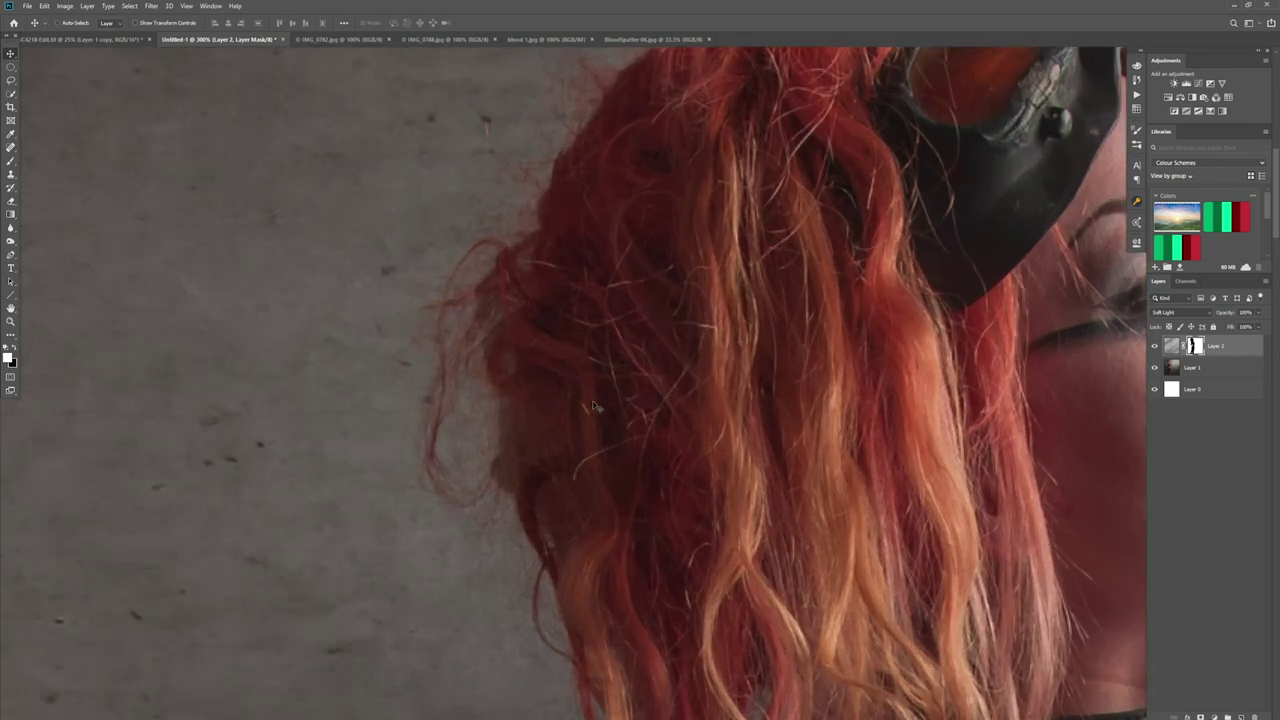
pyautogui.moveTo(594, 400); pyautogui.dragTo(491, 277)
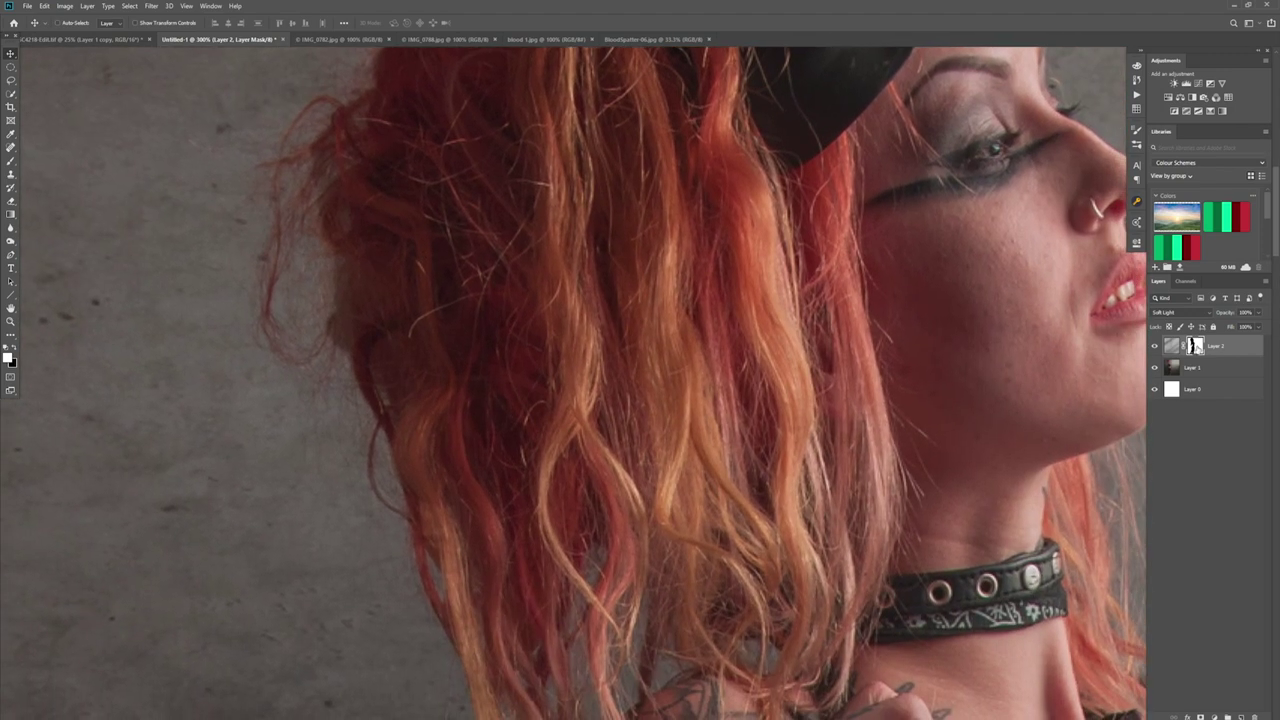
pyautogui.press('b')
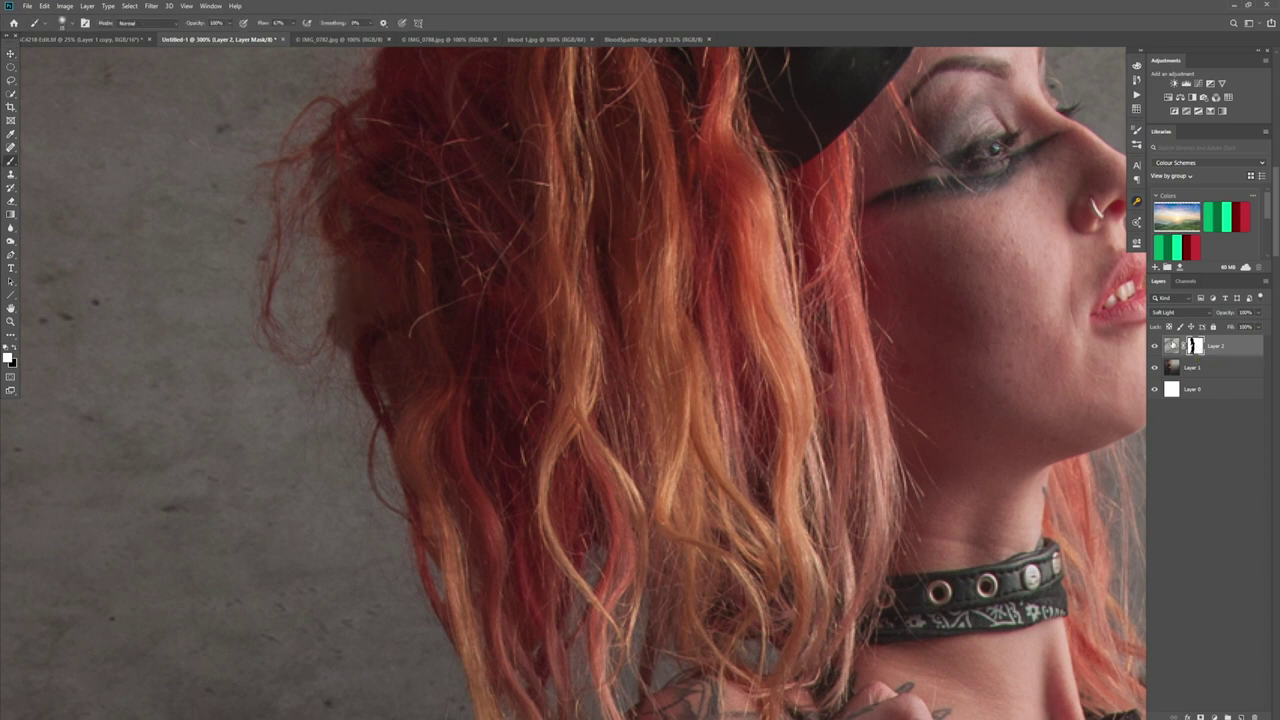
pyautogui.moveTo(322, 279)
pyautogui.mouseDown()
pyautogui.moveTo(337, 320)
pyautogui.moveTo(332, 261)
pyautogui.moveTo(343, 351)
pyautogui.moveTo(349, 139)
pyautogui.moveTo(334, 129)
pyautogui.moveTo(380, 397)
pyautogui.moveTo(348, 275)
pyautogui.moveTo(358, 158)
pyautogui.moveTo(372, 371)
pyautogui.moveTo(480, 514)
pyautogui.moveTo(504, 582)
pyautogui.moveTo(595, 578)
pyautogui.moveTo(592, 546)
pyautogui.moveTo(596, 570)
pyautogui.moveTo(664, 650)
pyautogui.moveTo(656, 686)
pyautogui.moveTo(642, 608)
pyautogui.moveTo(678, 646)
pyautogui.moveTo(732, 636)
pyautogui.moveTo(774, 658)
pyautogui.moveTo(659, 653)
pyautogui.mouseUp()
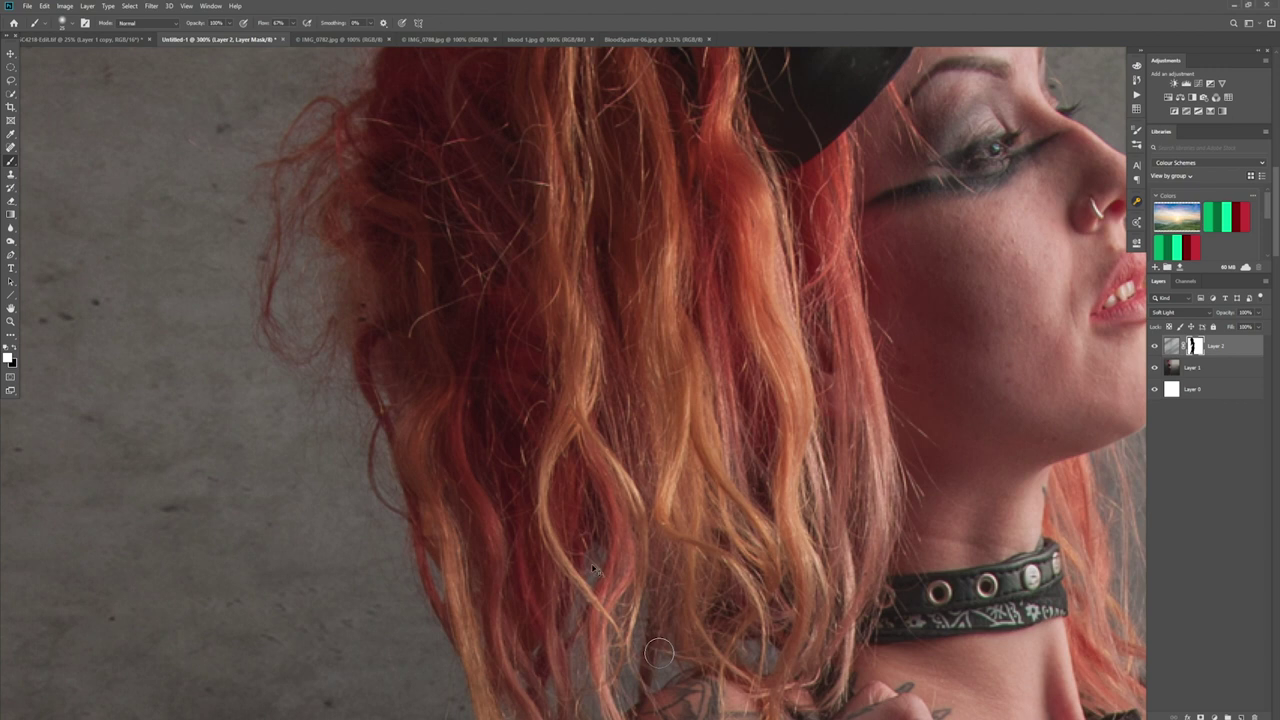
pyautogui.moveTo(772, 518); pyautogui.dragTo(603, 346)
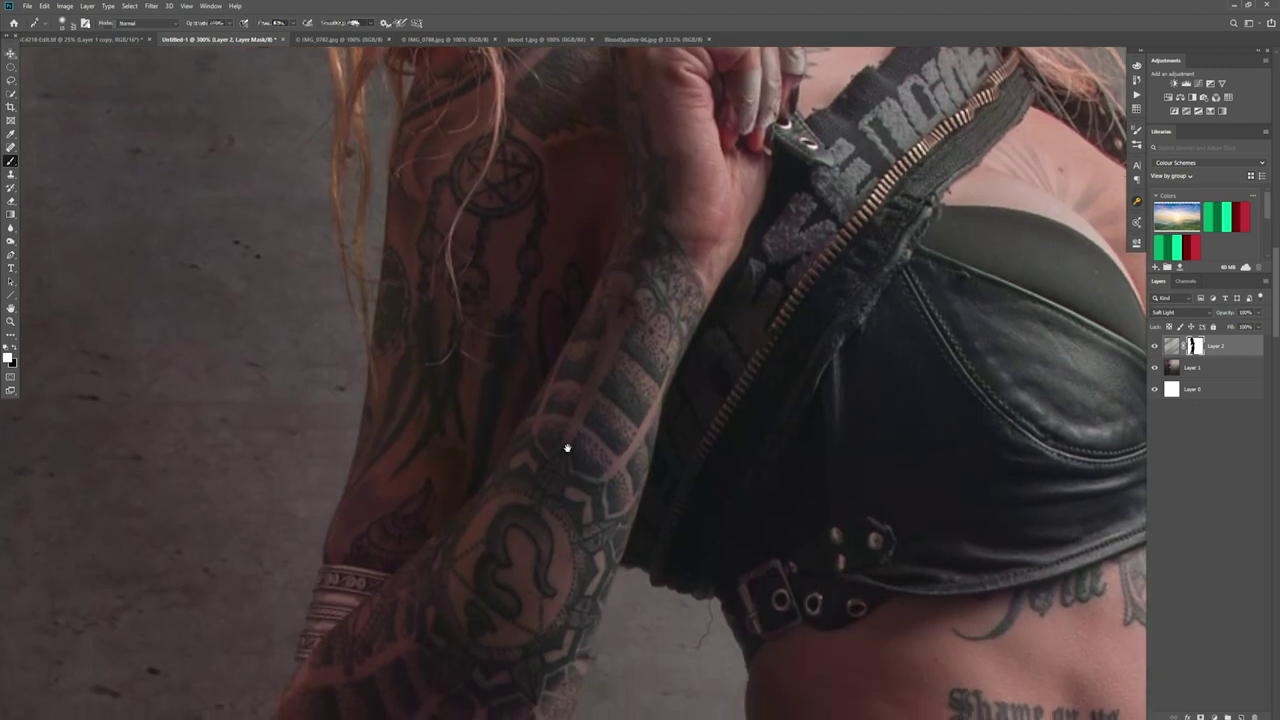
pyautogui.moveTo(566, 448); pyautogui.dragTo(563, 346)
pyautogui.moveTo(529, 463); pyautogui.dragTo(541, 373)
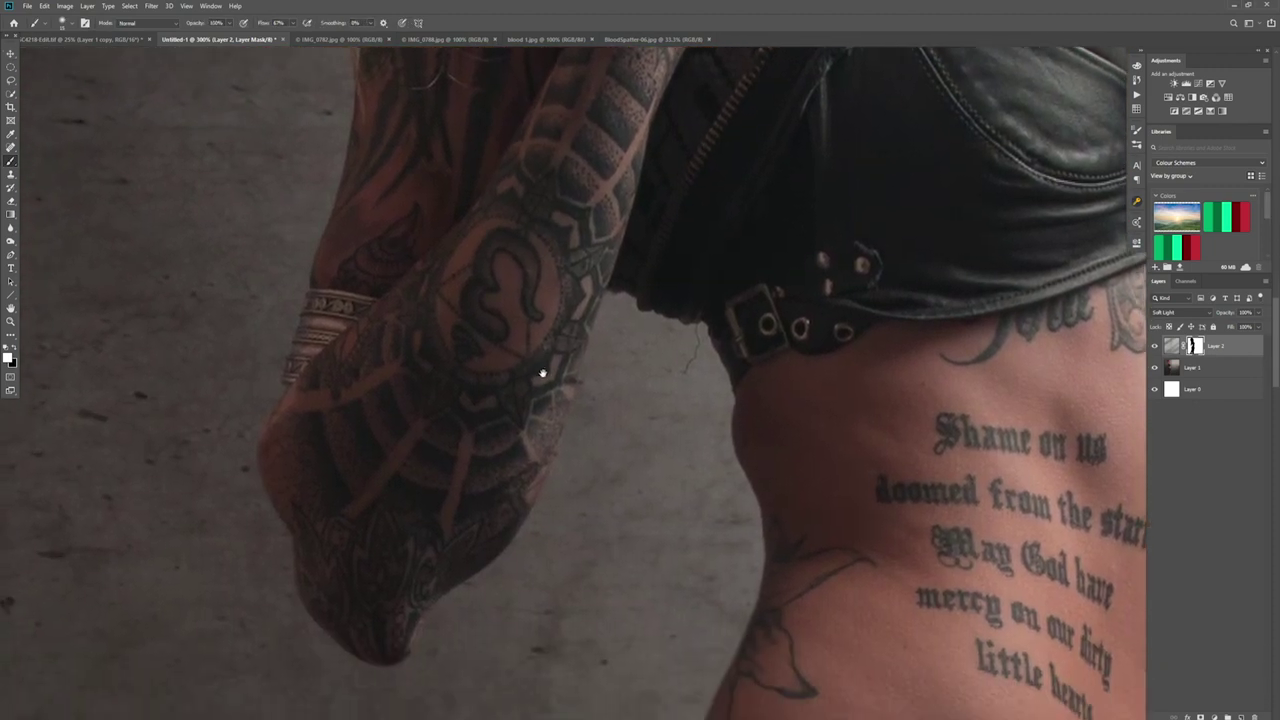
pyautogui.moveTo(737, 531); pyautogui.dragTo(714, 377)
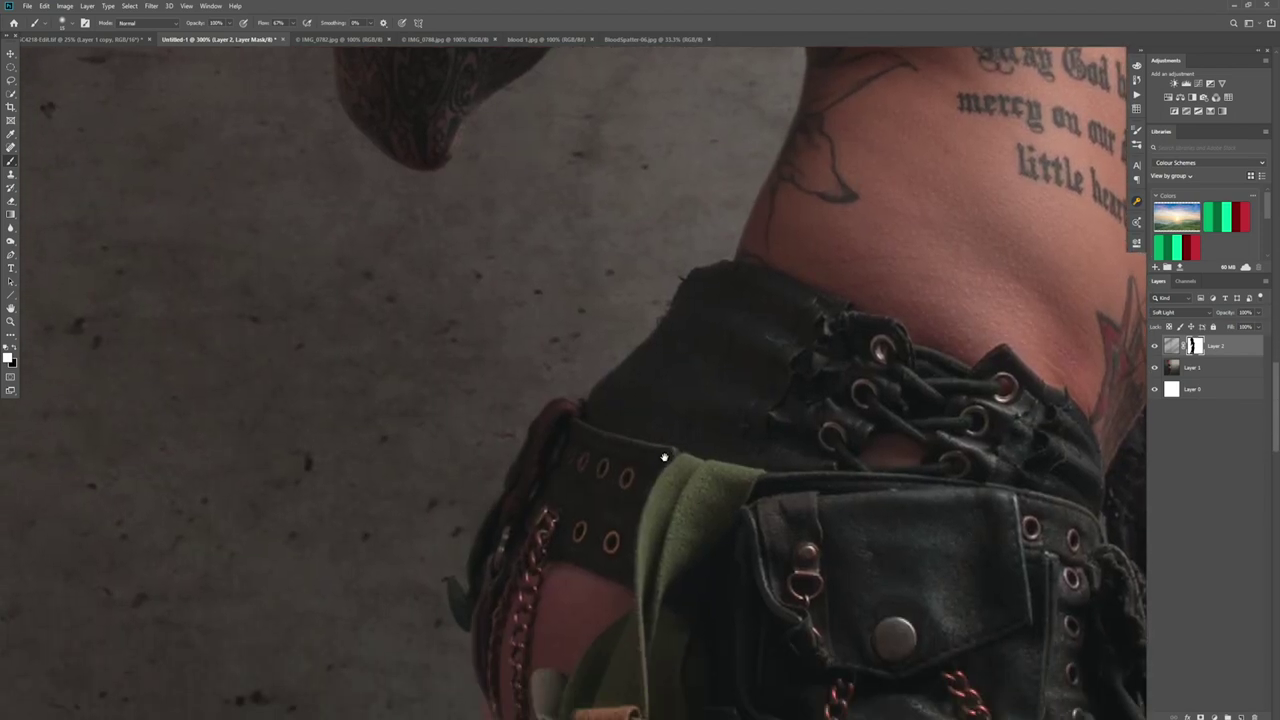
pyautogui.moveTo(663, 457); pyautogui.dragTo(640, 366)
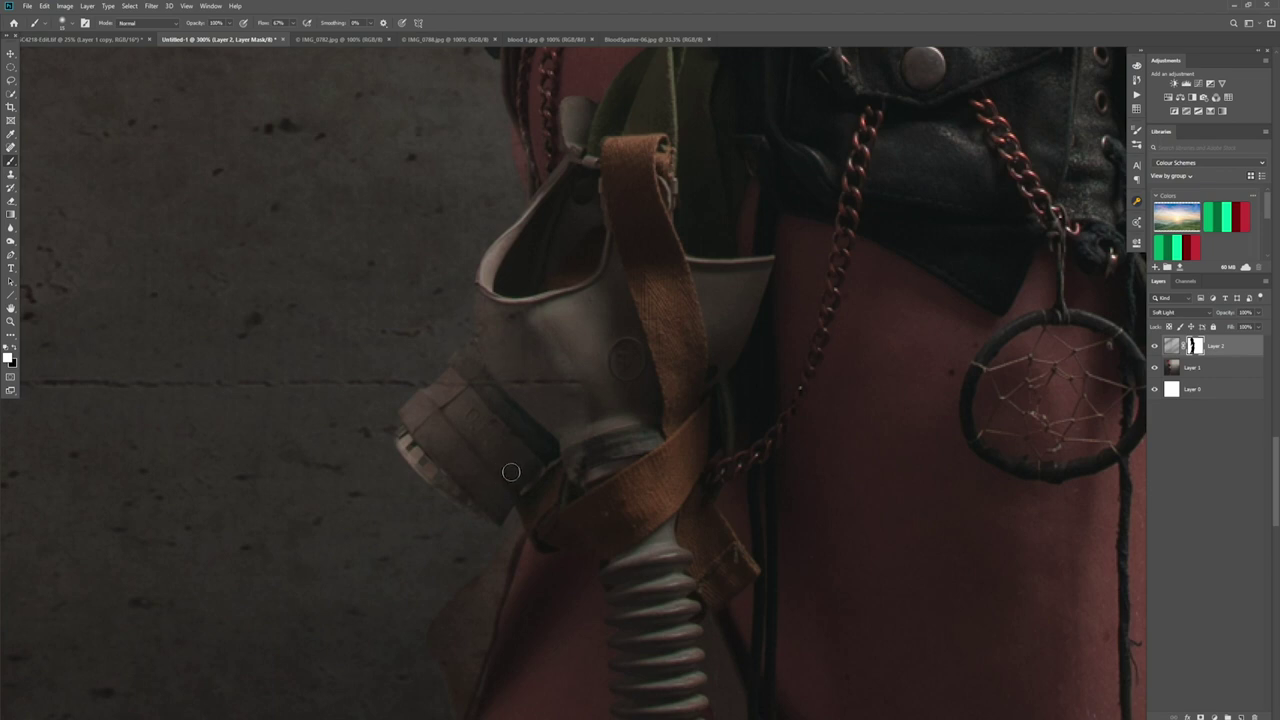
# Paint black on Layer 2's mask over the gas-mask strap, hose, chest and jacket edge.
pyautogui.press(']')
pyautogui.press(']')
pyautogui.press(']')
pyautogui.press(']')
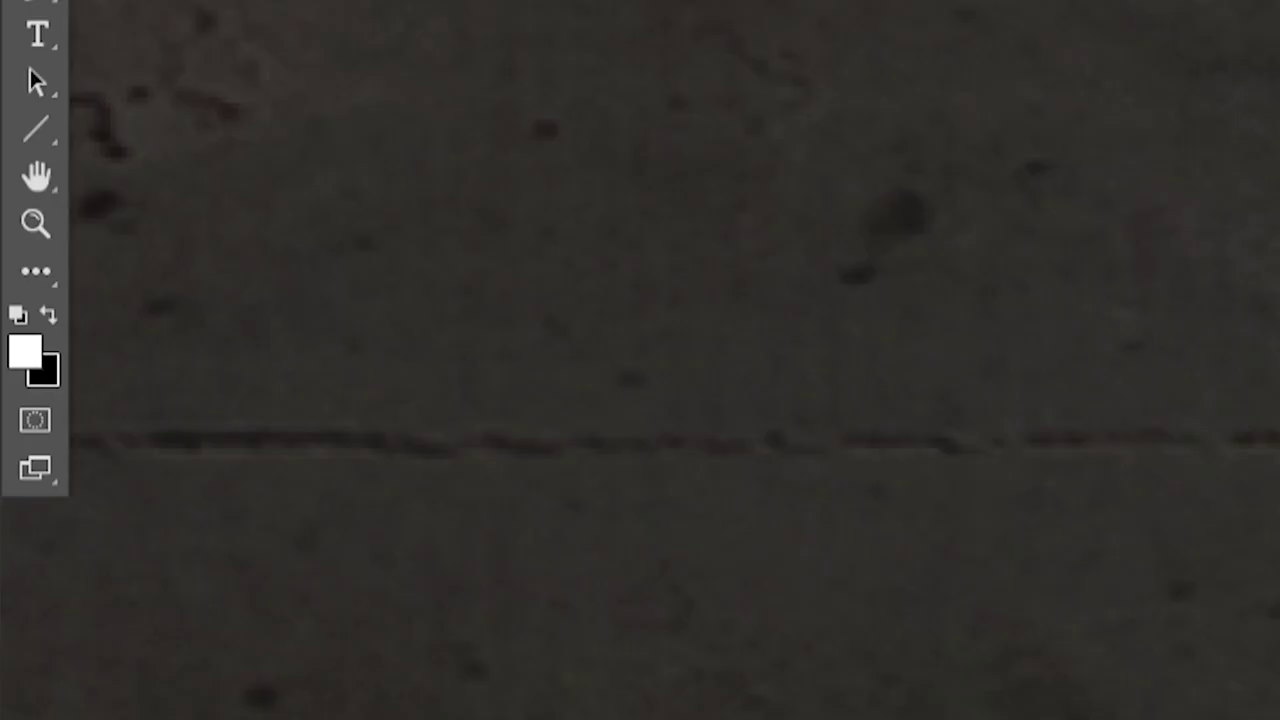
pyautogui.press('x')
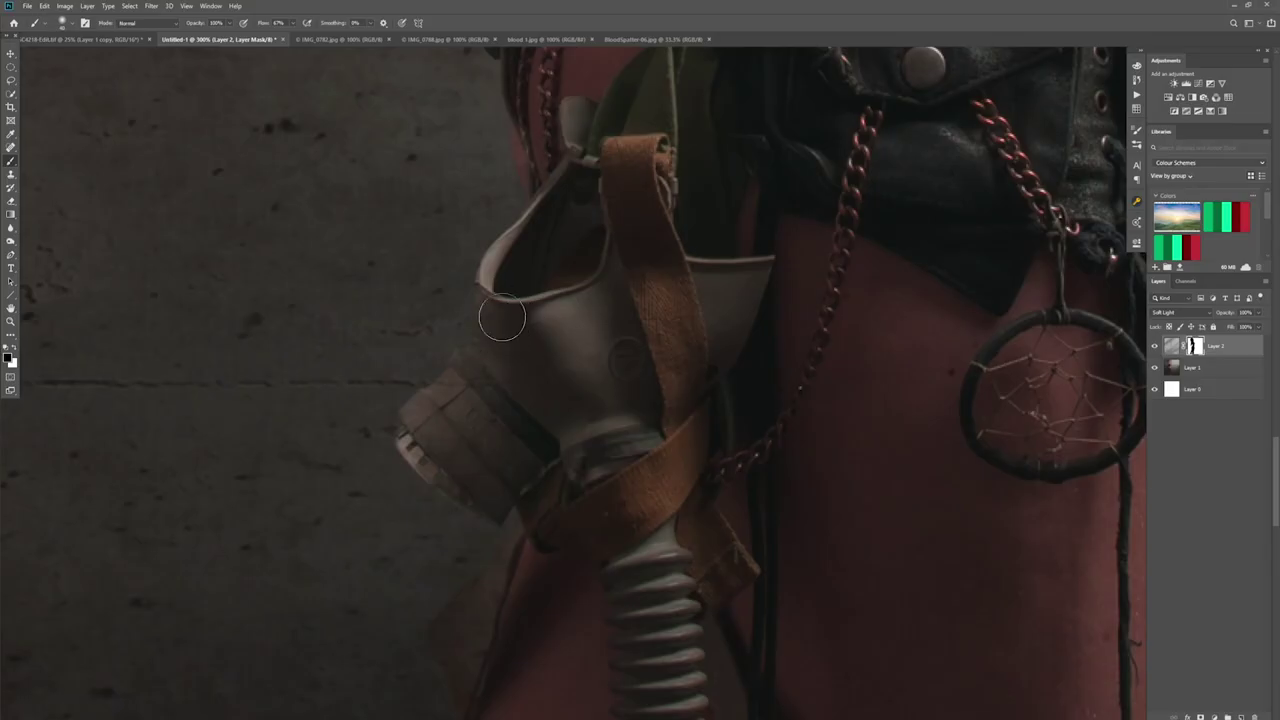
pyautogui.moveTo(470, 400)
pyautogui.mouseDown()
pyautogui.moveTo(457, 457)
pyautogui.moveTo(531, 423)
pyautogui.moveTo(551, 443)
pyautogui.moveTo(655, 455)
pyautogui.moveTo(529, 557)
pyautogui.moveTo(460, 640)
pyautogui.moveTo(480, 614)
pyautogui.mouseUp()
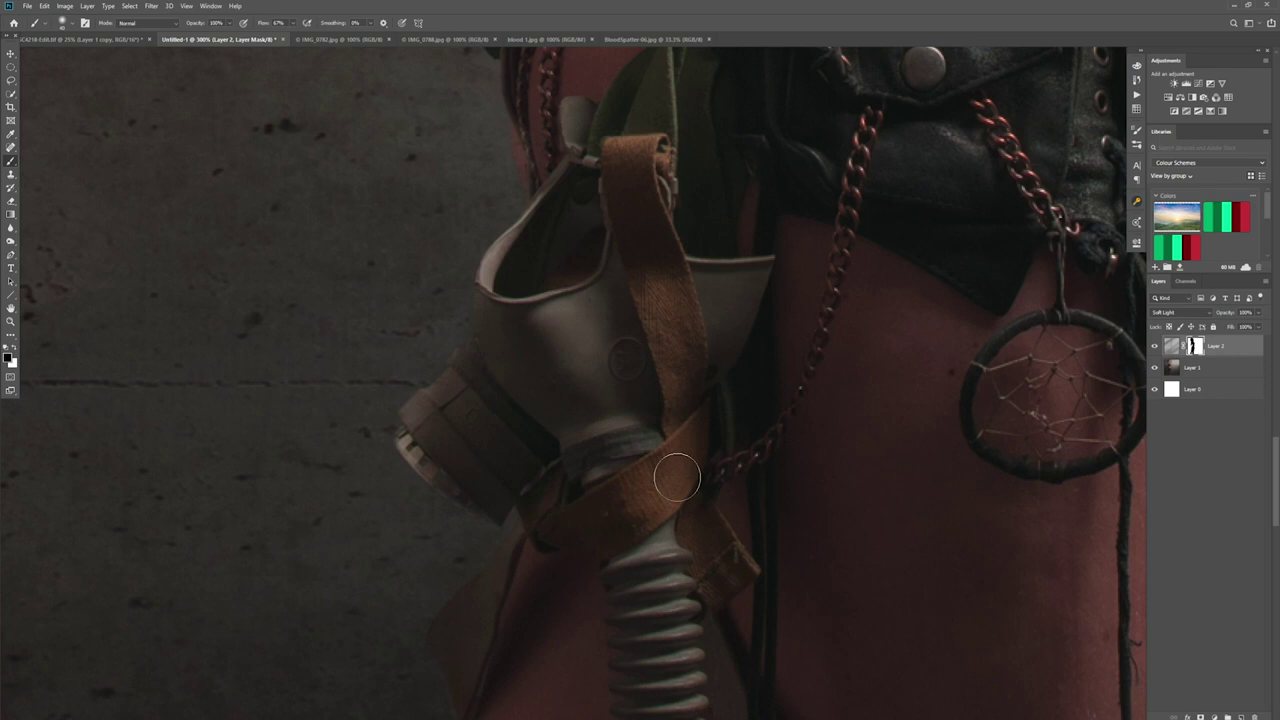
pyautogui.moveTo(689, 449)
pyautogui.mouseDown()
pyautogui.moveTo(634, 337)
pyautogui.moveTo(726, 449)
pyautogui.moveTo(691, 423)
pyautogui.moveTo(691, 443)
pyautogui.moveTo(763, 406)
pyautogui.moveTo(751, 437)
pyautogui.moveTo(771, 260)
pyautogui.moveTo(797, 234)
pyautogui.moveTo(743, 519)
pyautogui.moveTo(780, 323)
pyautogui.moveTo(754, 251)
pyautogui.moveTo(789, 434)
pyautogui.moveTo(814, 261)
pyautogui.moveTo(780, 380)
pyautogui.moveTo(783, 400)
pyautogui.moveTo(820, 257)
pyautogui.moveTo(795, 303)
pyautogui.moveTo(800, 470)
pyautogui.mouseUp()
pyautogui.moveTo(800, 290)
pyautogui.mouseDown()
pyautogui.moveTo(809, 346)
pyautogui.moveTo(789, 334)
pyautogui.mouseUp()
pyautogui.press('[')
pyautogui.moveTo(797, 493)
pyautogui.mouseDown()
pyautogui.moveTo(840, 501)
pyautogui.moveTo(809, 504)
pyautogui.moveTo(848, 514)
pyautogui.moveTo(813, 509)
pyautogui.moveTo(854, 495)
pyautogui.moveTo(847, 519)
pyautogui.moveTo(856, 490)
pyautogui.moveTo(810, 478)
pyautogui.moveTo(873, 491)
pyautogui.moveTo(775, 453)
pyautogui.moveTo(865, 504)
pyautogui.moveTo(810, 533)
pyautogui.moveTo(836, 512)
pyautogui.moveTo(814, 505)
pyautogui.moveTo(842, 509)
pyautogui.moveTo(801, 505)
pyautogui.mouseUp()
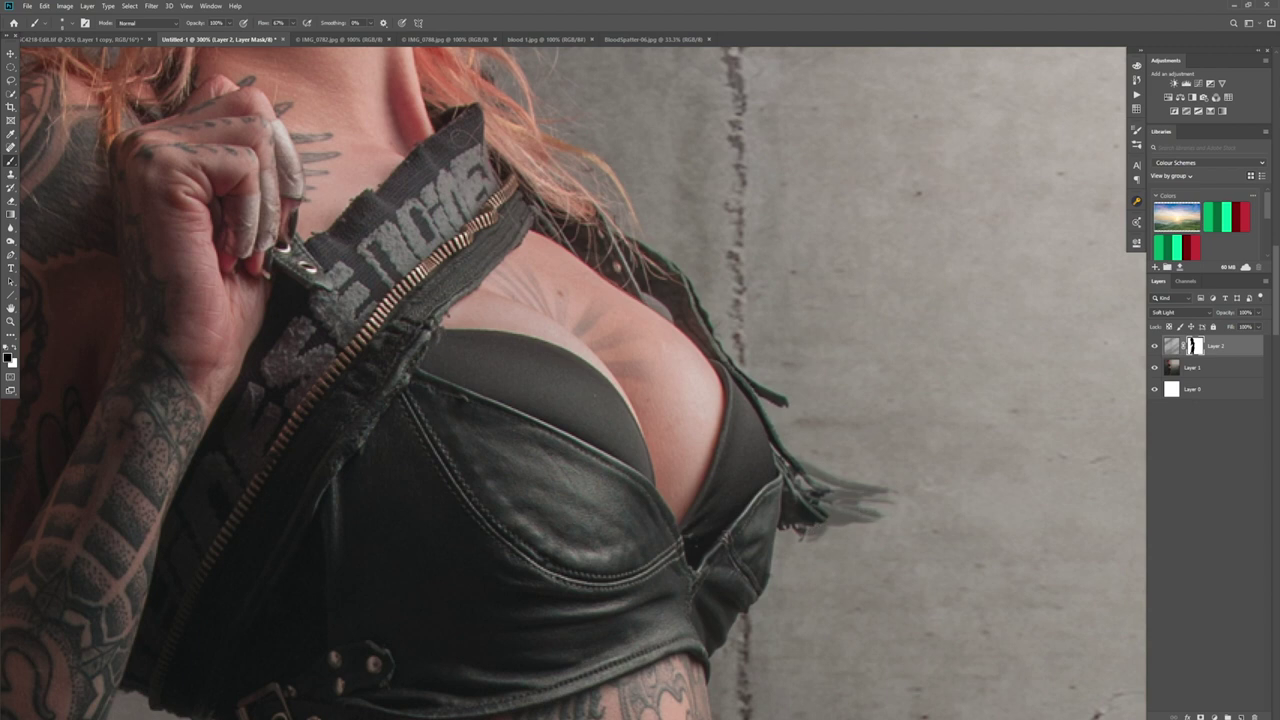
# Zoom in to 200% on the chest and keep the wall texture layer in Soft Light.
pyautogui.scroll(-5, 843, 538)
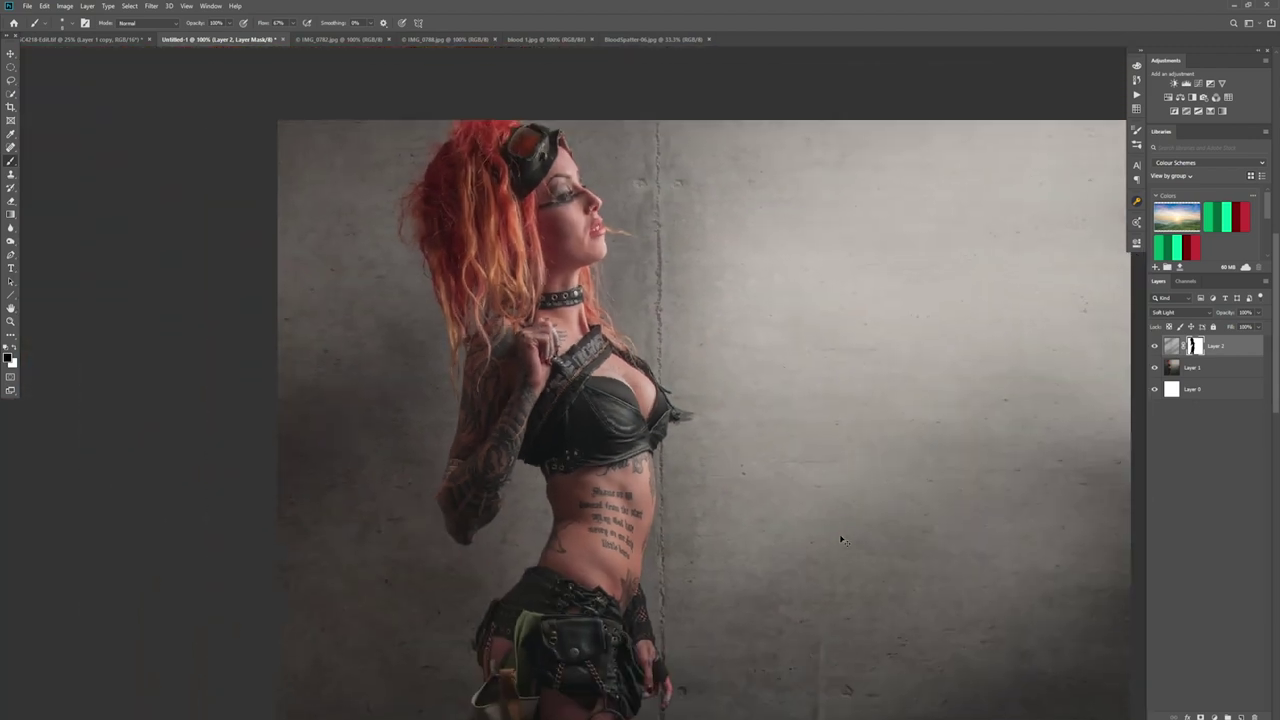
pyautogui.hotkey('ctrl', '+')
pyautogui.hotkey('ctrl', '+')
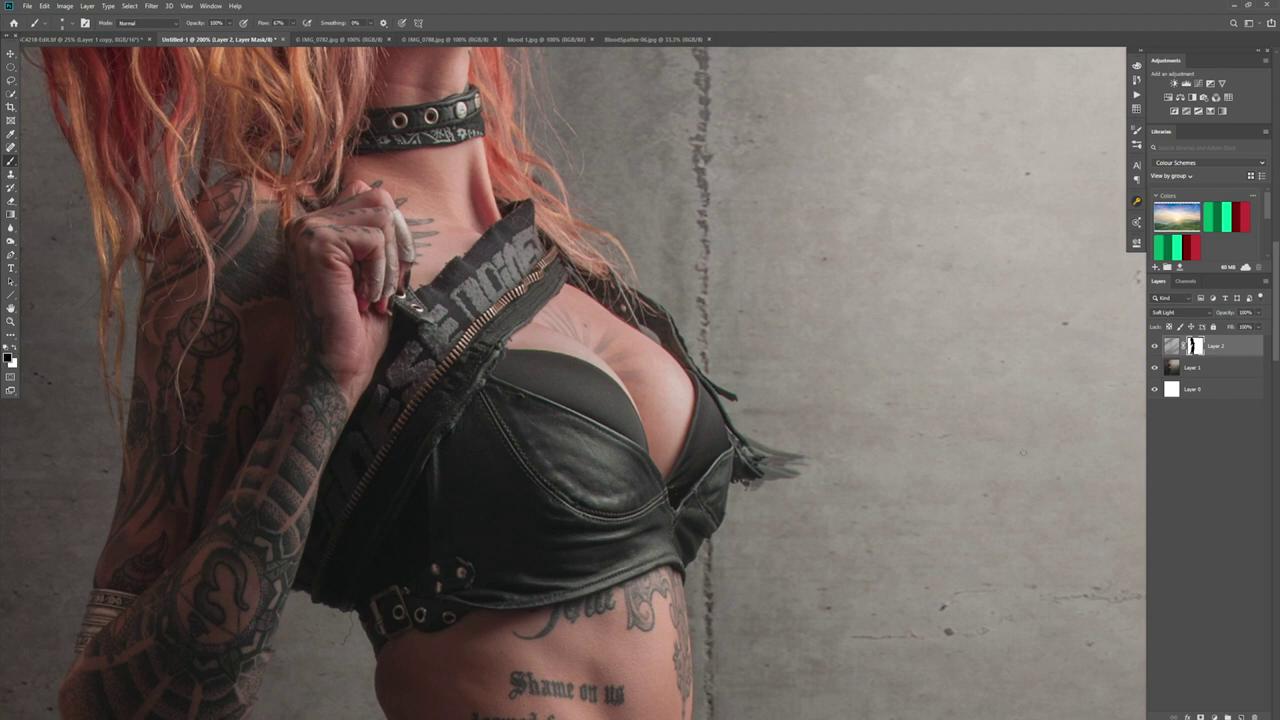
pyautogui.scroll(5, 917, 277)
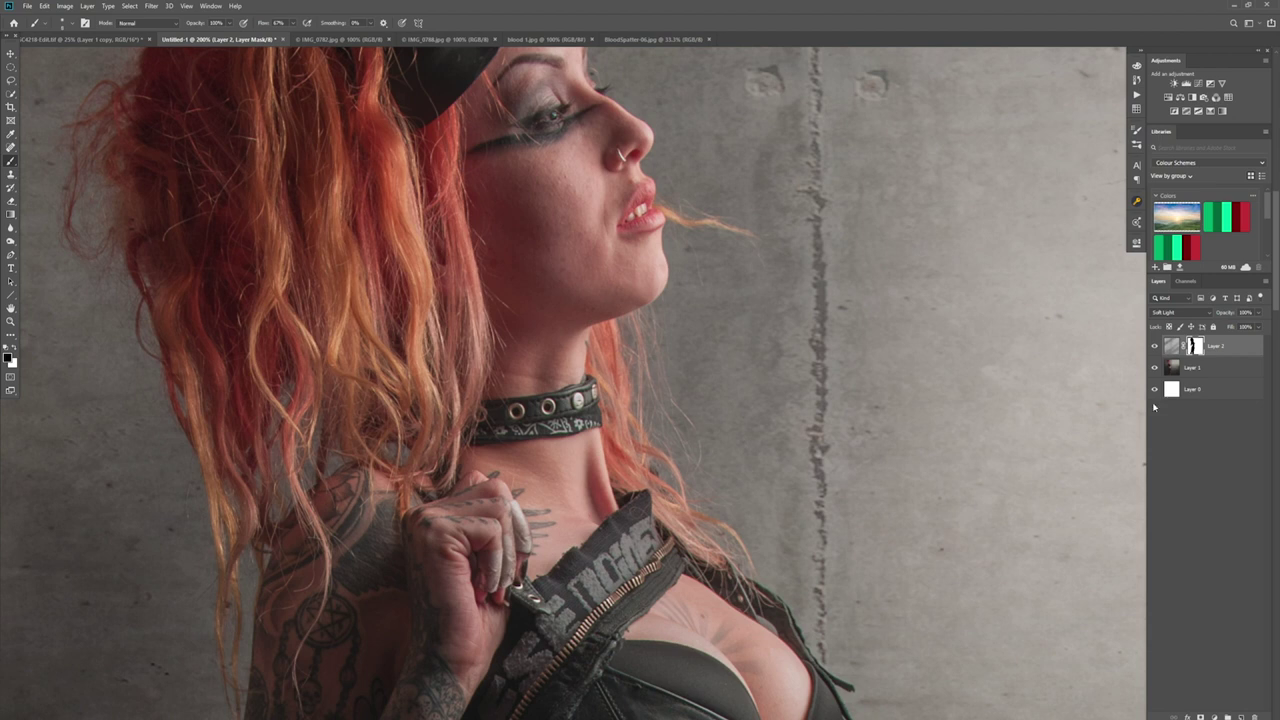
pyautogui.click(1186, 317)
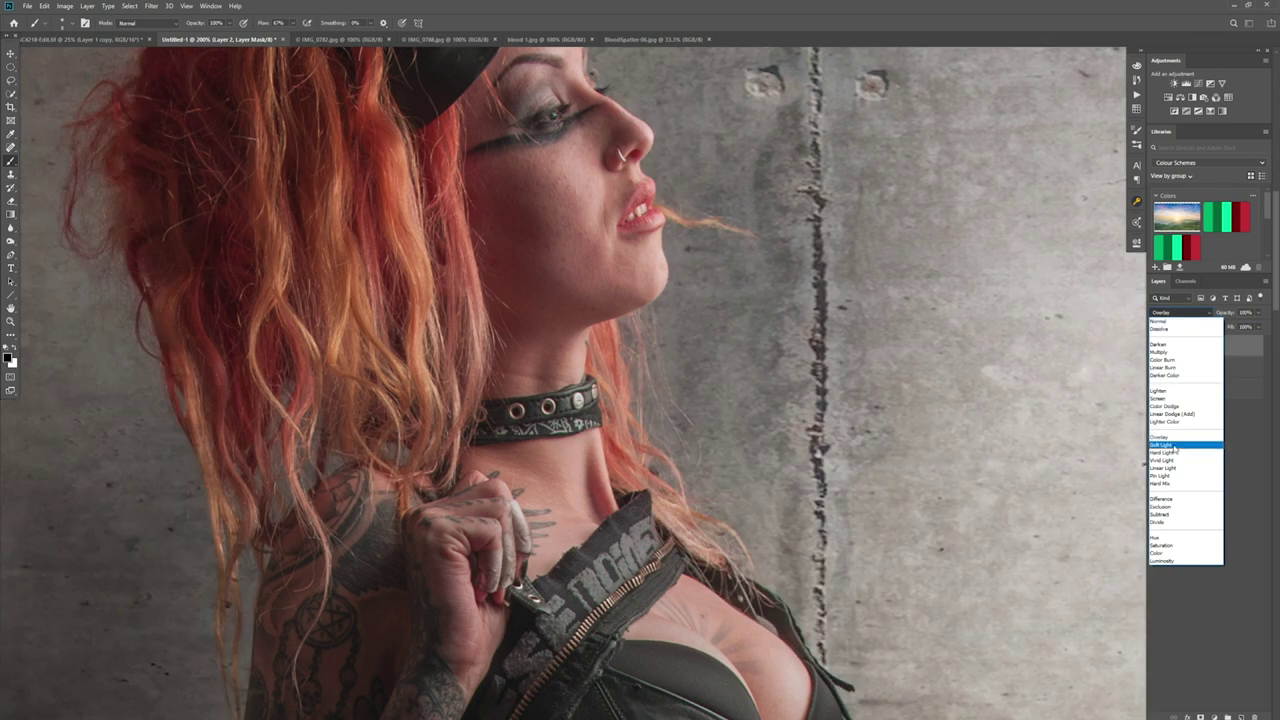
pyautogui.click(1174, 446)
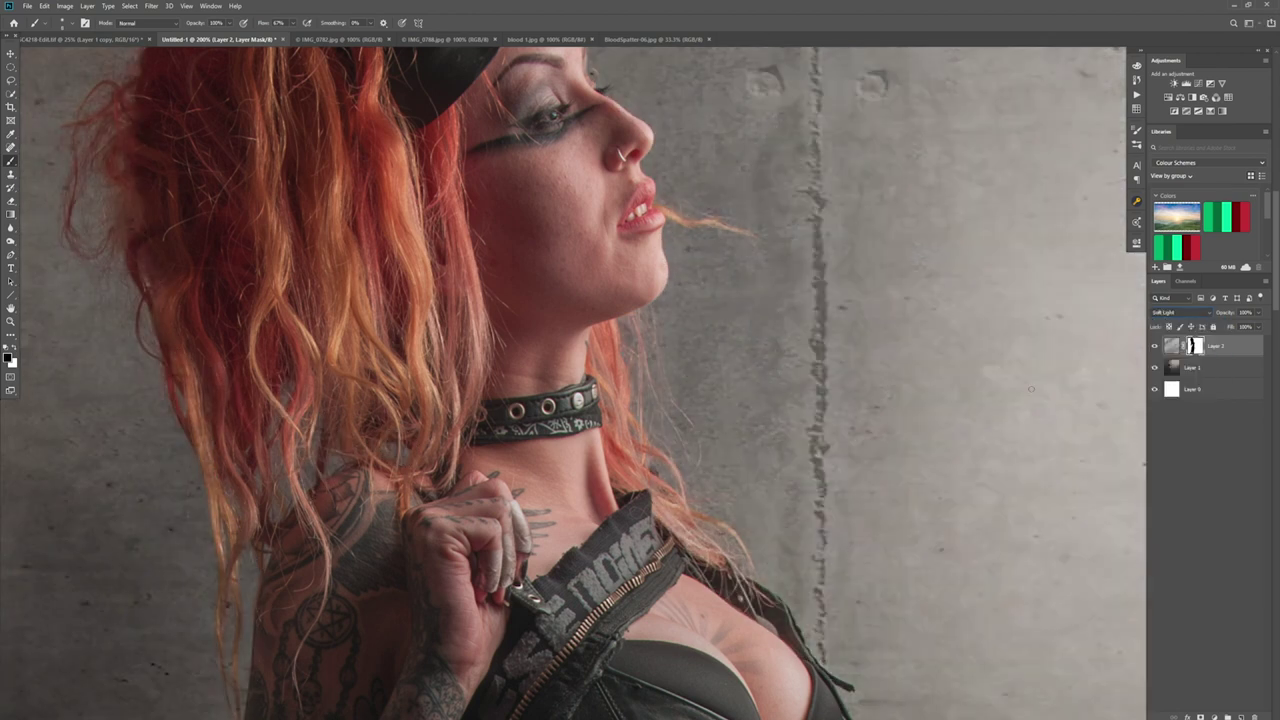
# Zoom out to see the whole composite and switch to the blood 1.jpg image.
pyautogui.hotkey('ctrl', '-')
pyautogui.hotkey('ctrl', '-')
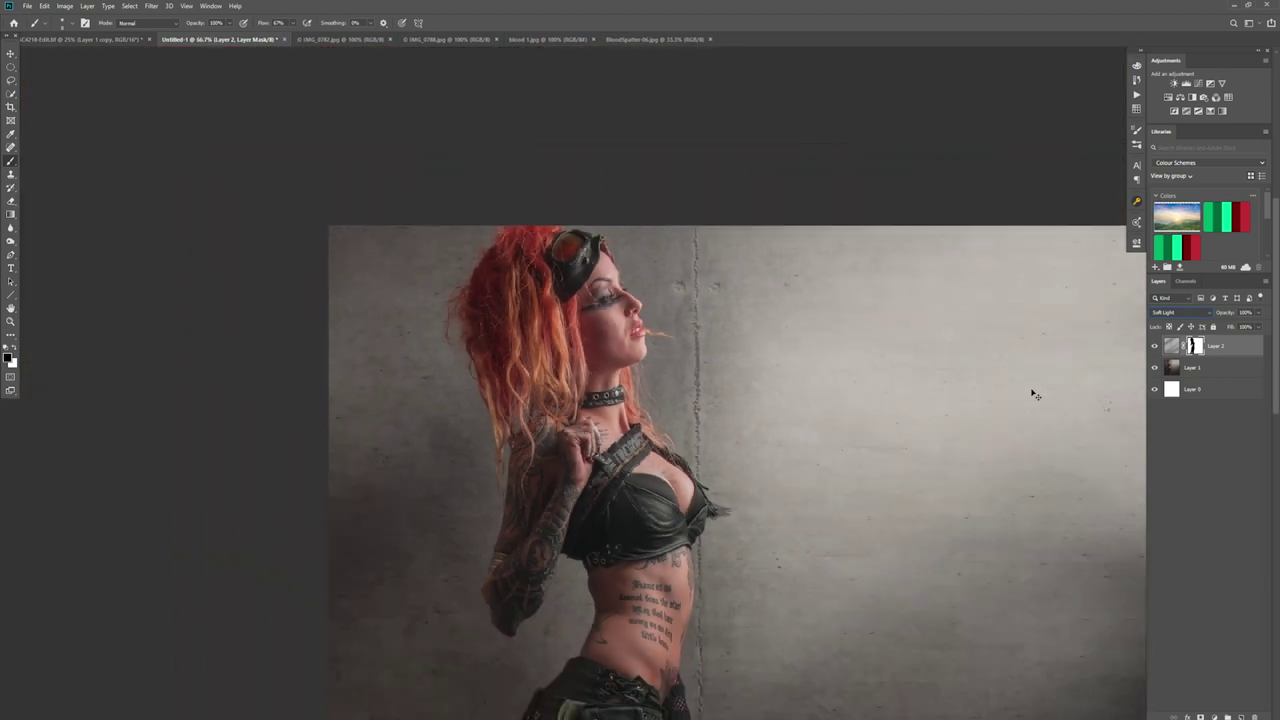
pyautogui.hotkey('ctrl', '-')
pyautogui.hotkey('ctrl', '-')
pyautogui.hotkey('ctrl', '+')
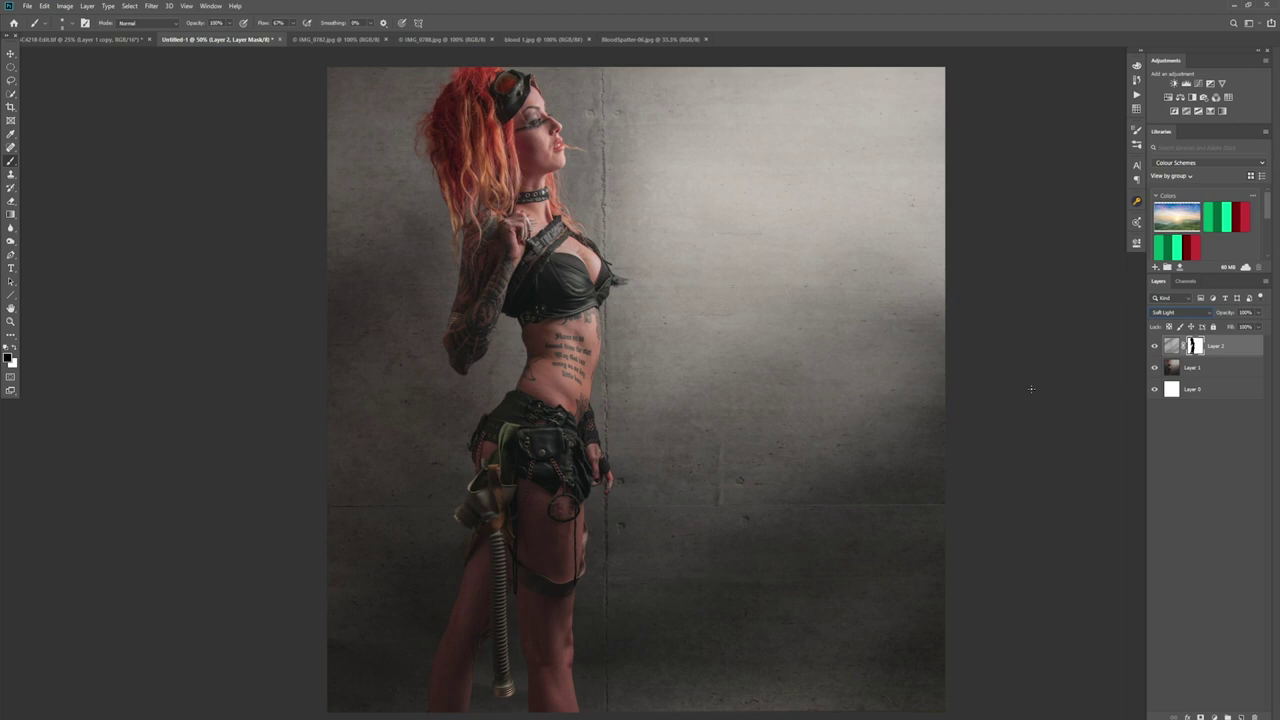
pyautogui.click(540, 39)
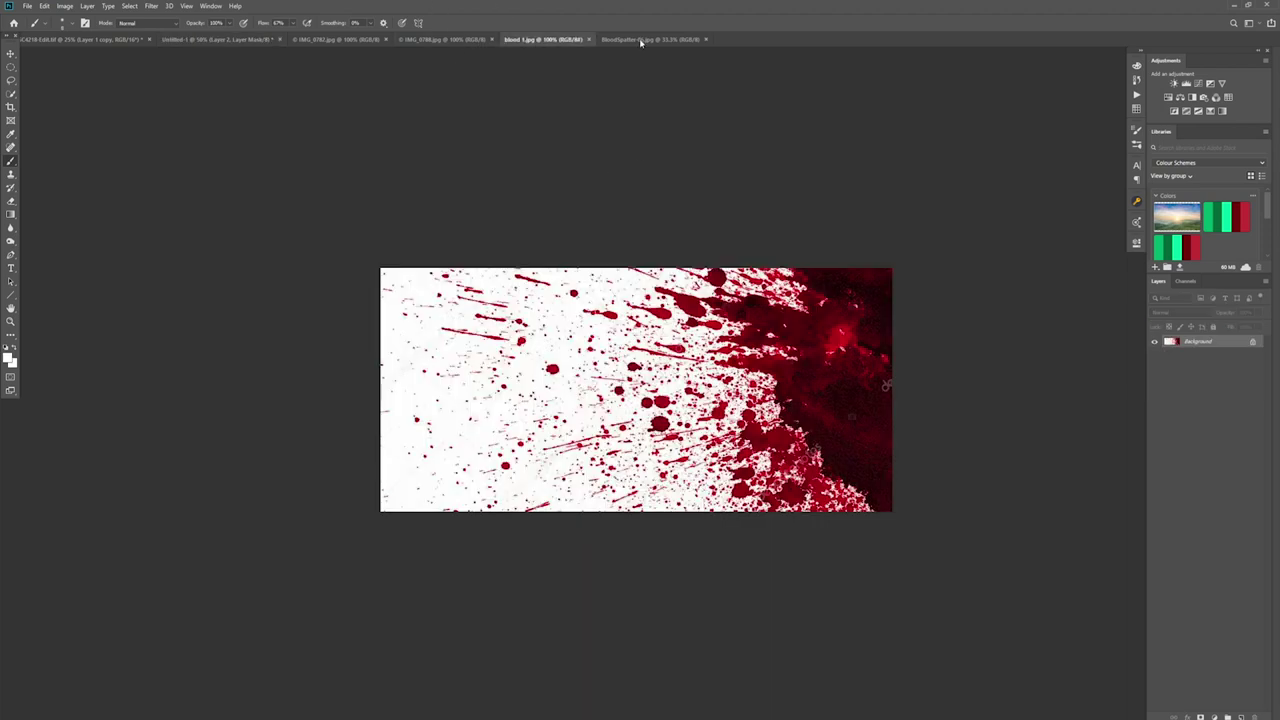
# Select the whole blood splatter and set its new layer in Untitled-1 to Multiply.
pyautogui.hotkey('ctrl', 'a')
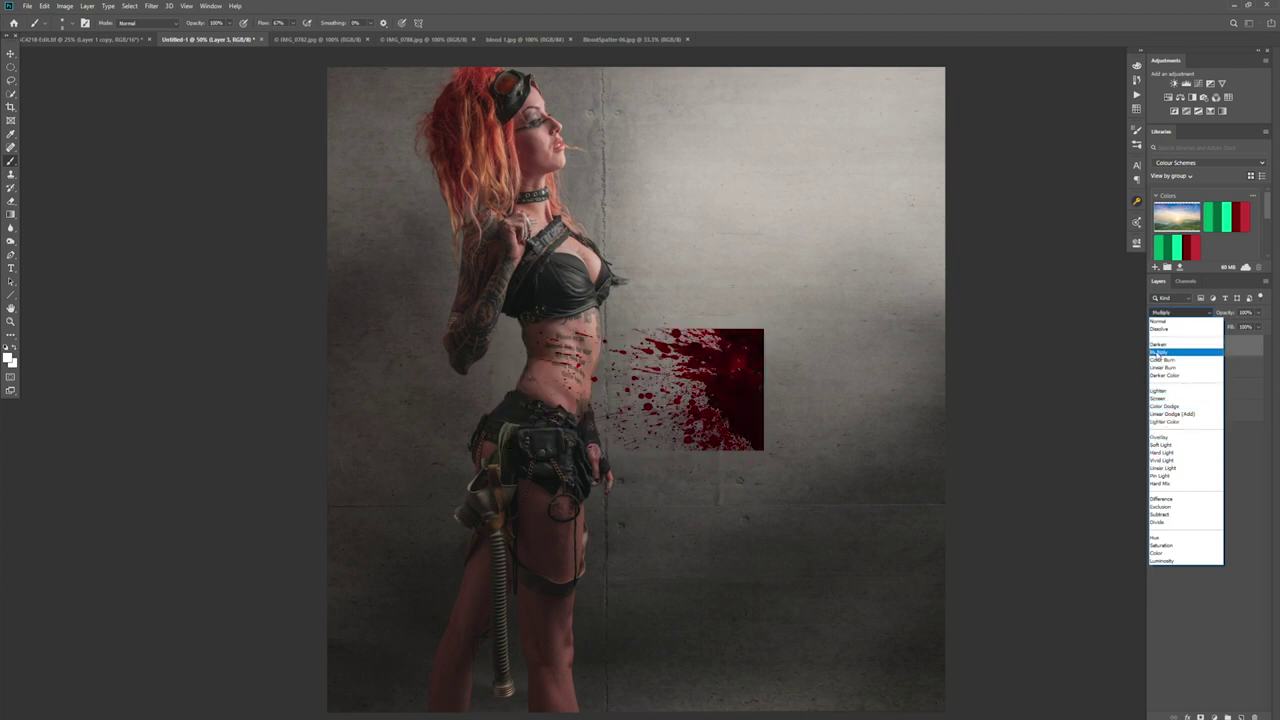
pyautogui.click(1153, 353)
pyautogui.hotkey('ctrl', 't')
pyautogui.press('Return')
pyautogui.press('b')
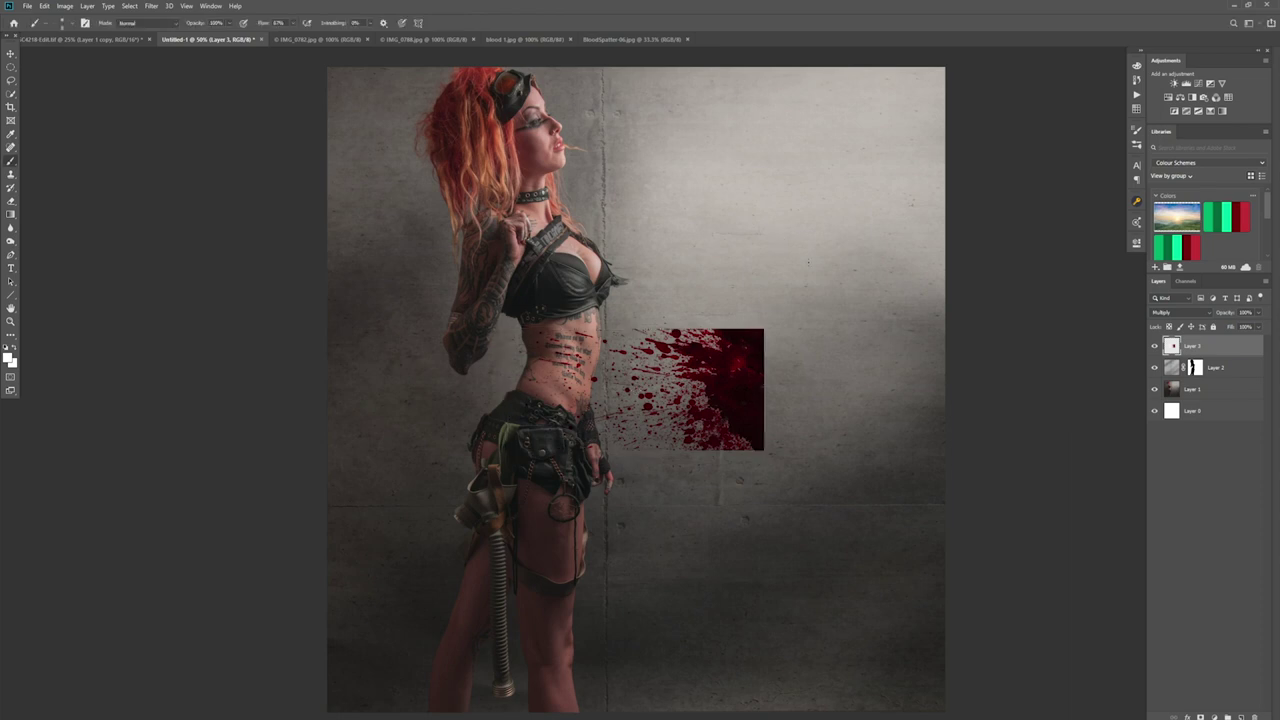
# Rotate, enlarge and move the splatter into the wall's lower-right corner.
pyautogui.hotkey('ctrl', 't')
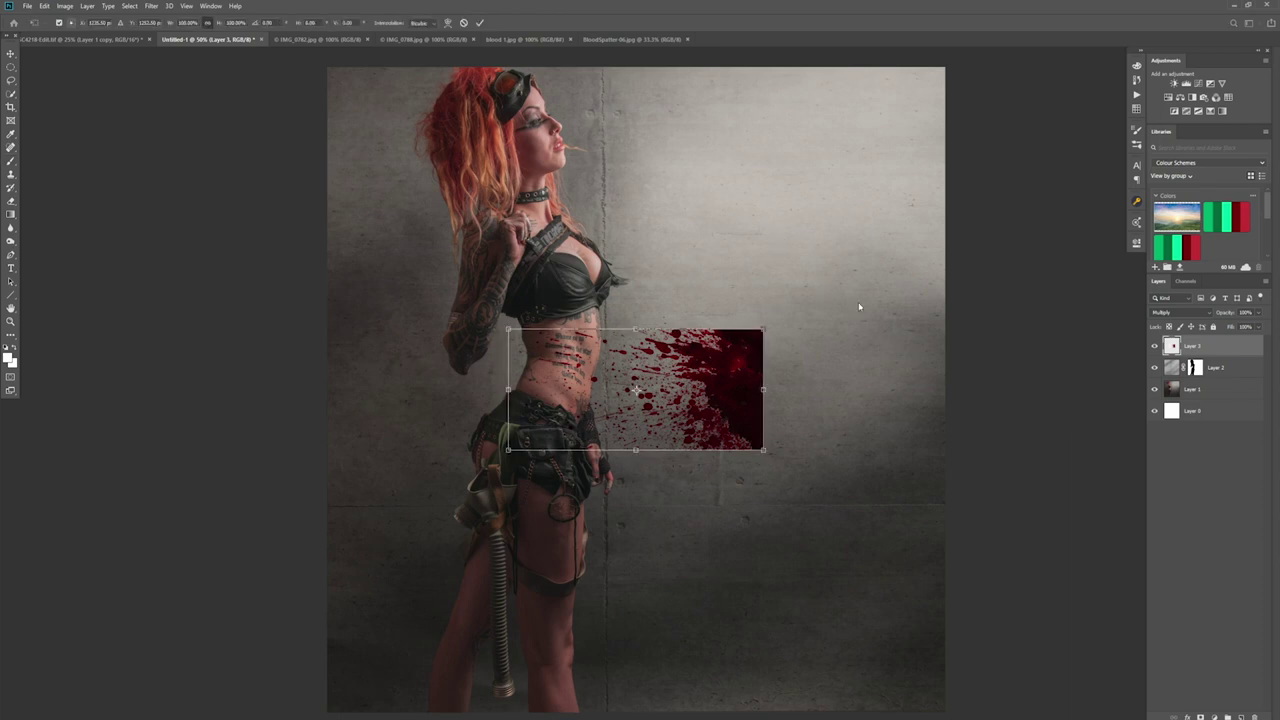
pyautogui.moveTo(772, 316); pyautogui.dragTo(785, 355)
pyautogui.moveTo(637, 411); pyautogui.dragTo(901, 683)
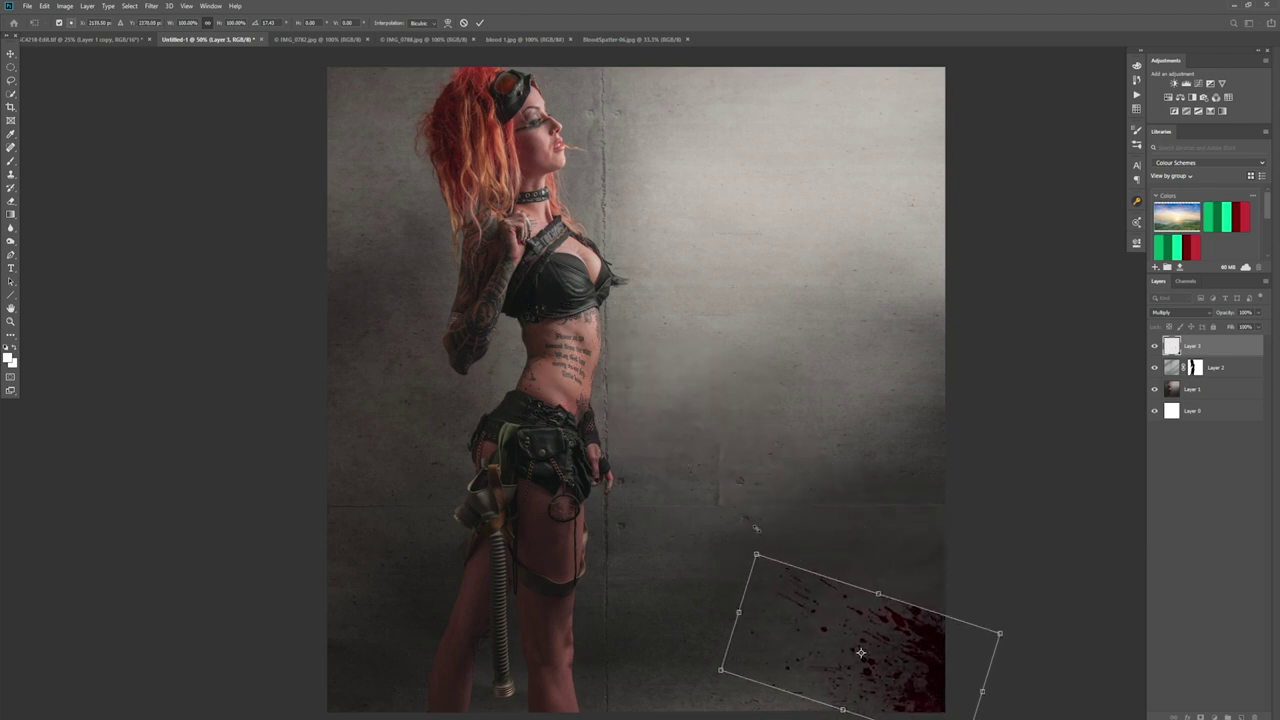
pyautogui.moveTo(757, 556); pyautogui.dragTo(674, 474)
pyautogui.moveTo(988, 477); pyautogui.dragTo(1020, 626)
pyautogui.press('Return')
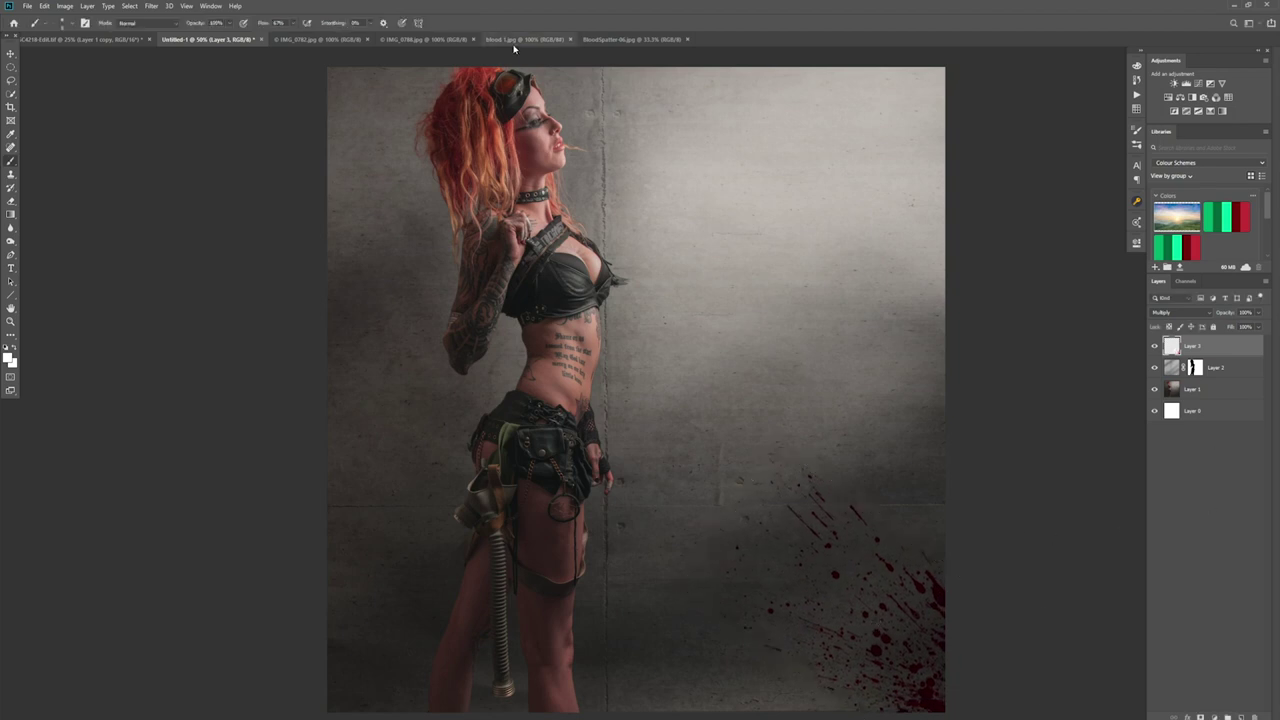
pyautogui.click(608, 40)
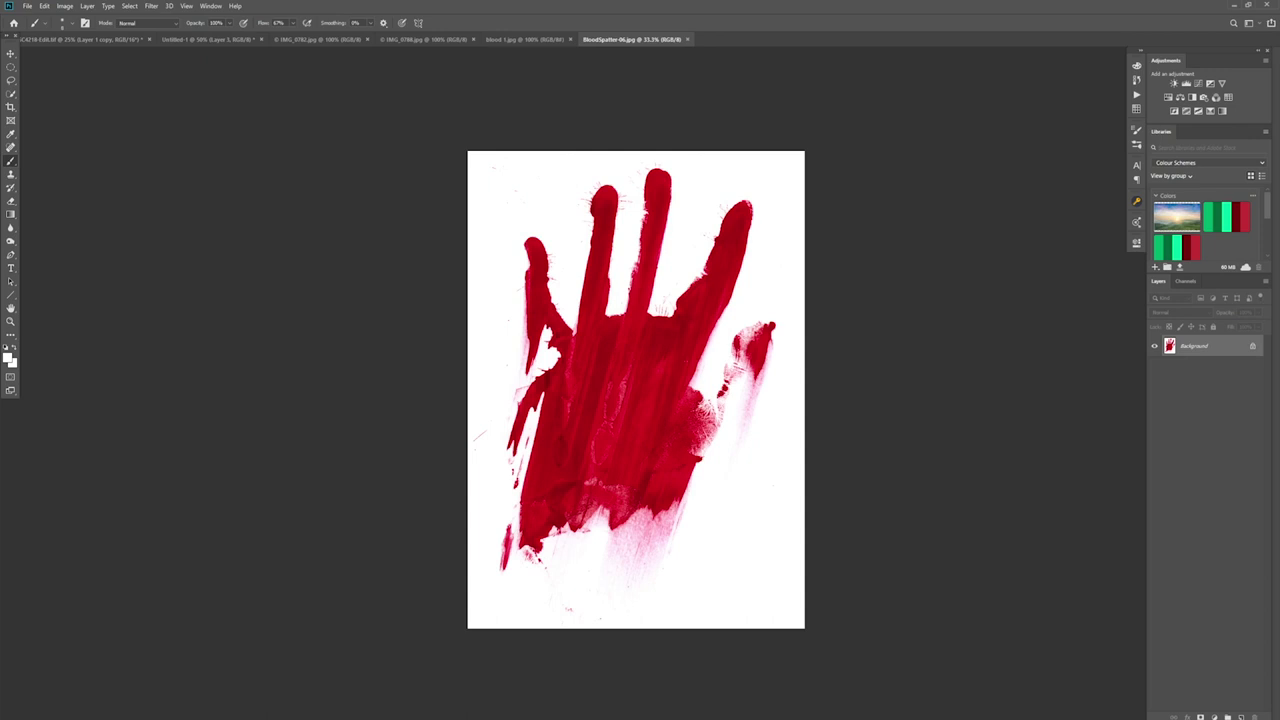
# Paste the whole handprint image into Untitled-1 as Layer 4 set to Multiply.
pyautogui.hotkey('ctrl', 'a')
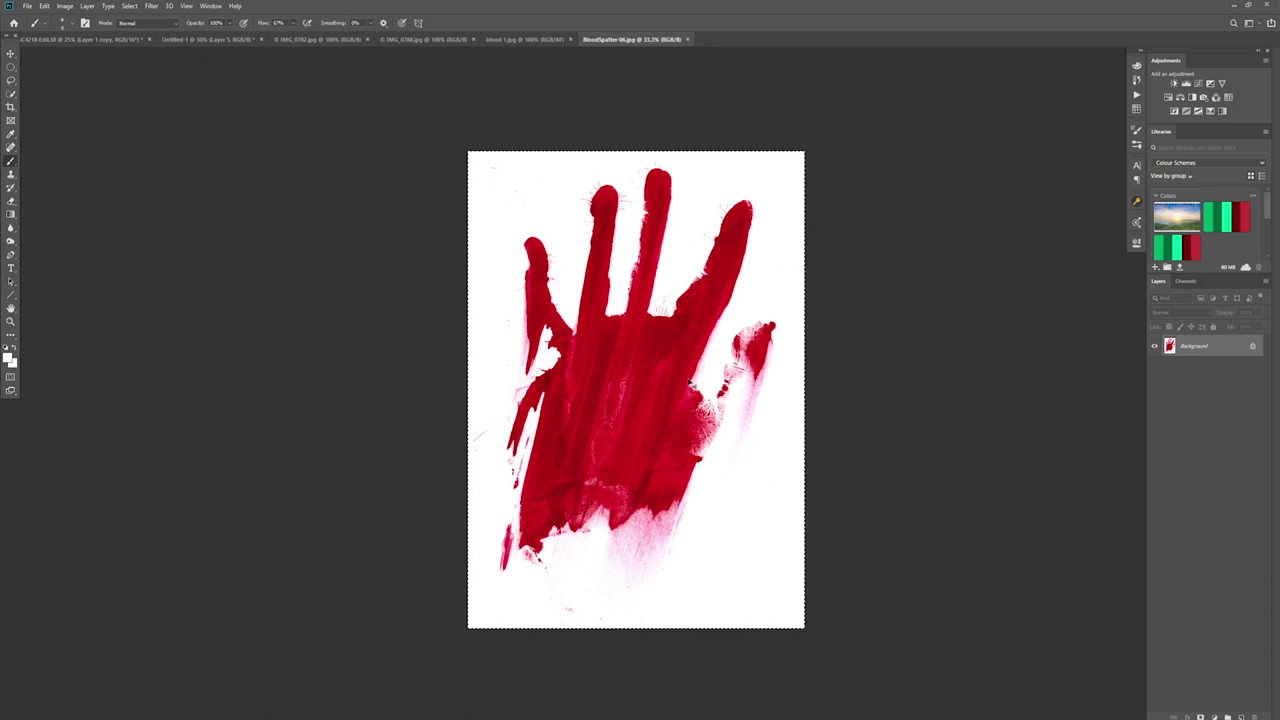
pyautogui.click(190, 39)
pyautogui.hotkey('ctrl', 'v')
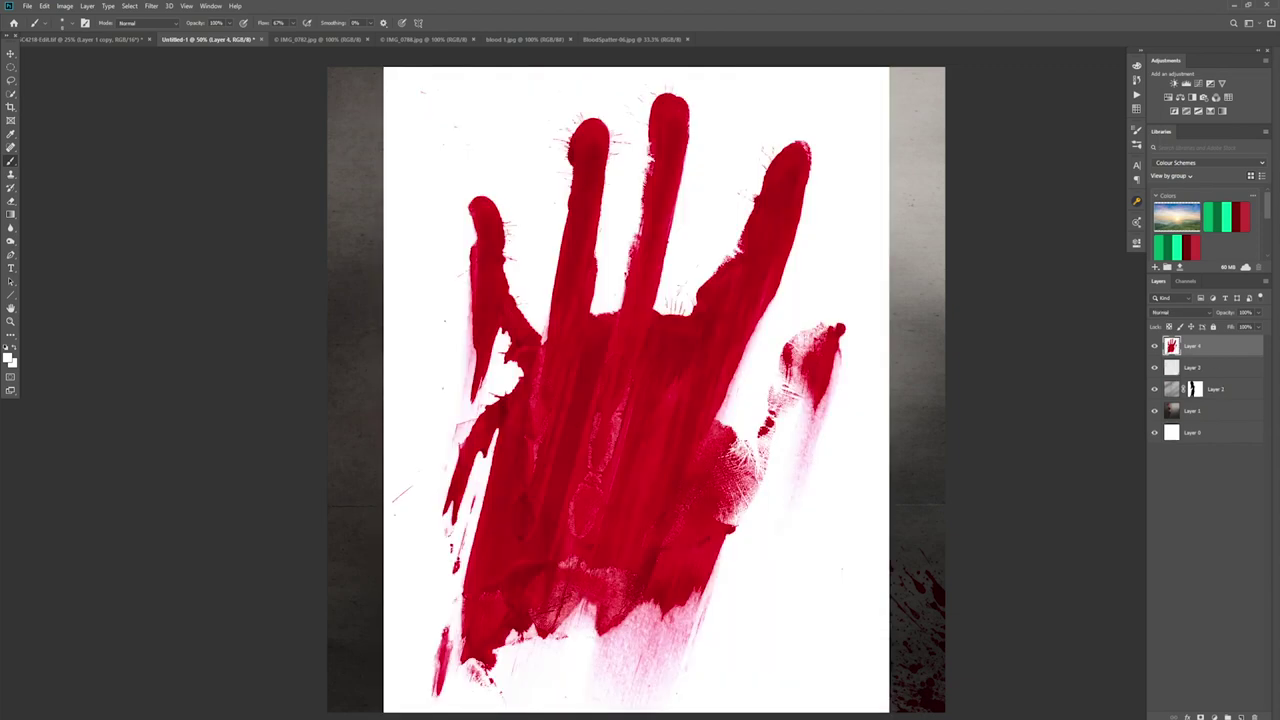
pyautogui.click(1180, 313)
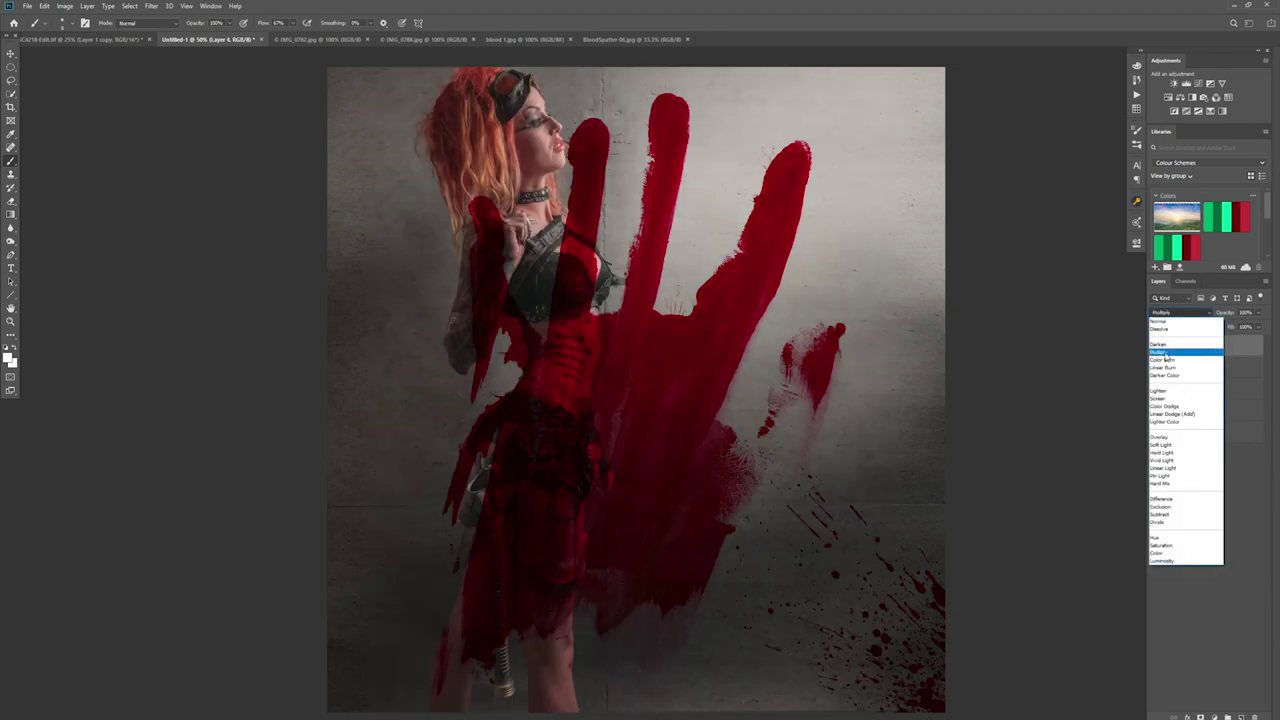
pyautogui.click(1165, 350)
# Shrink and rotate the handprint onto the wall right of the woman, above the splatter.
pyautogui.hotkey('ctrl', 't')
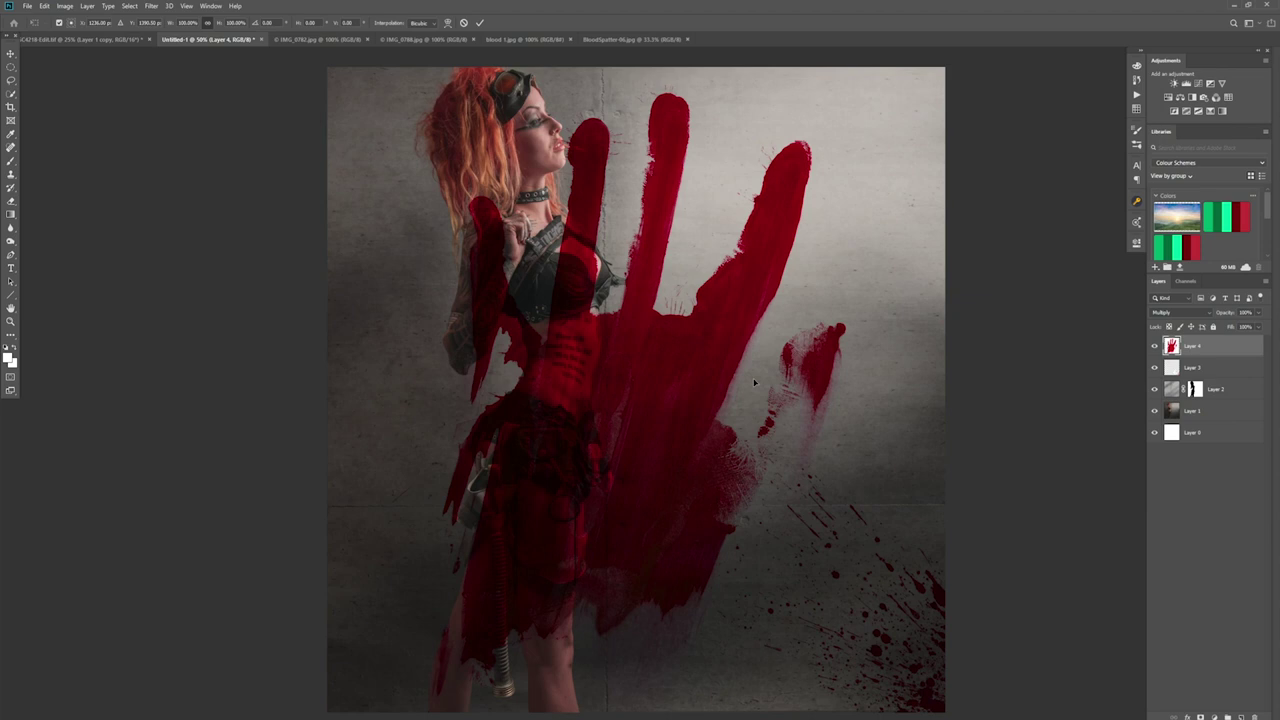
pyautogui.moveTo(888, 67); pyautogui.dragTo(462, 656)
pyautogui.moveTo(420, 705)
pyautogui.mouseDown()
pyautogui.moveTo(791, 477)
pyautogui.moveTo(770, 462)
pyautogui.mouseUp()
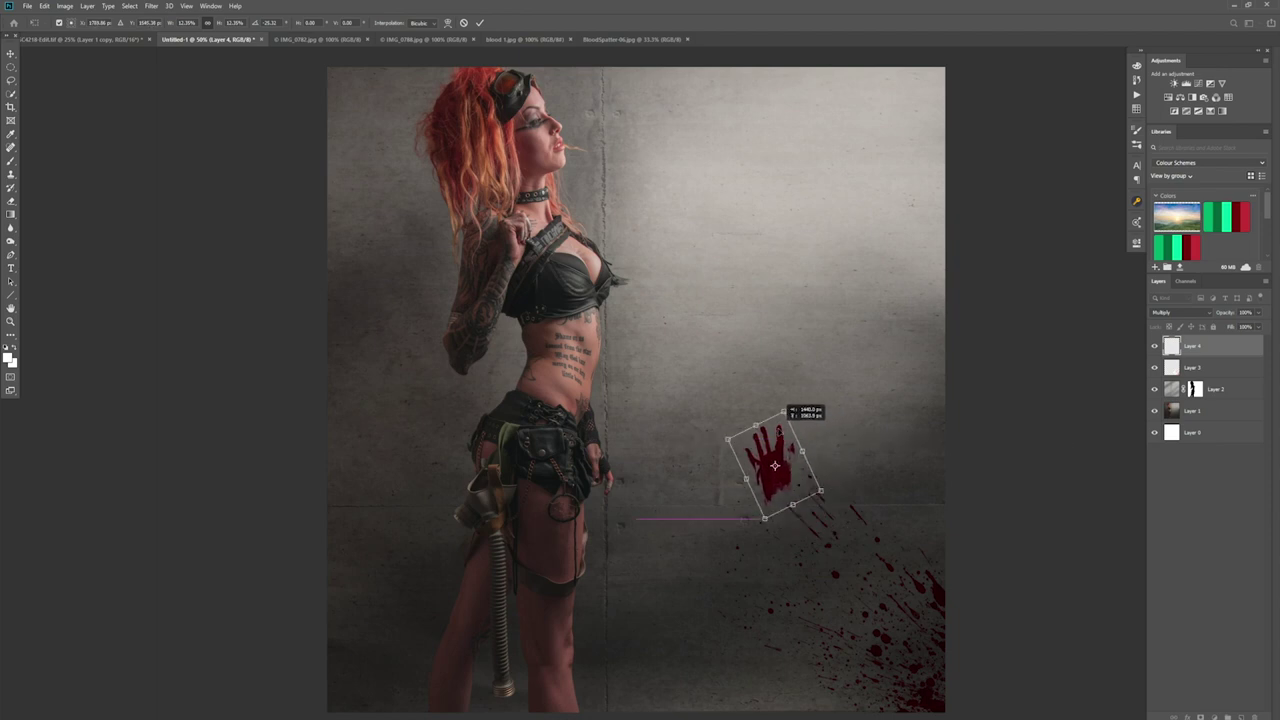
pyautogui.press('Return')
pyautogui.press('b')
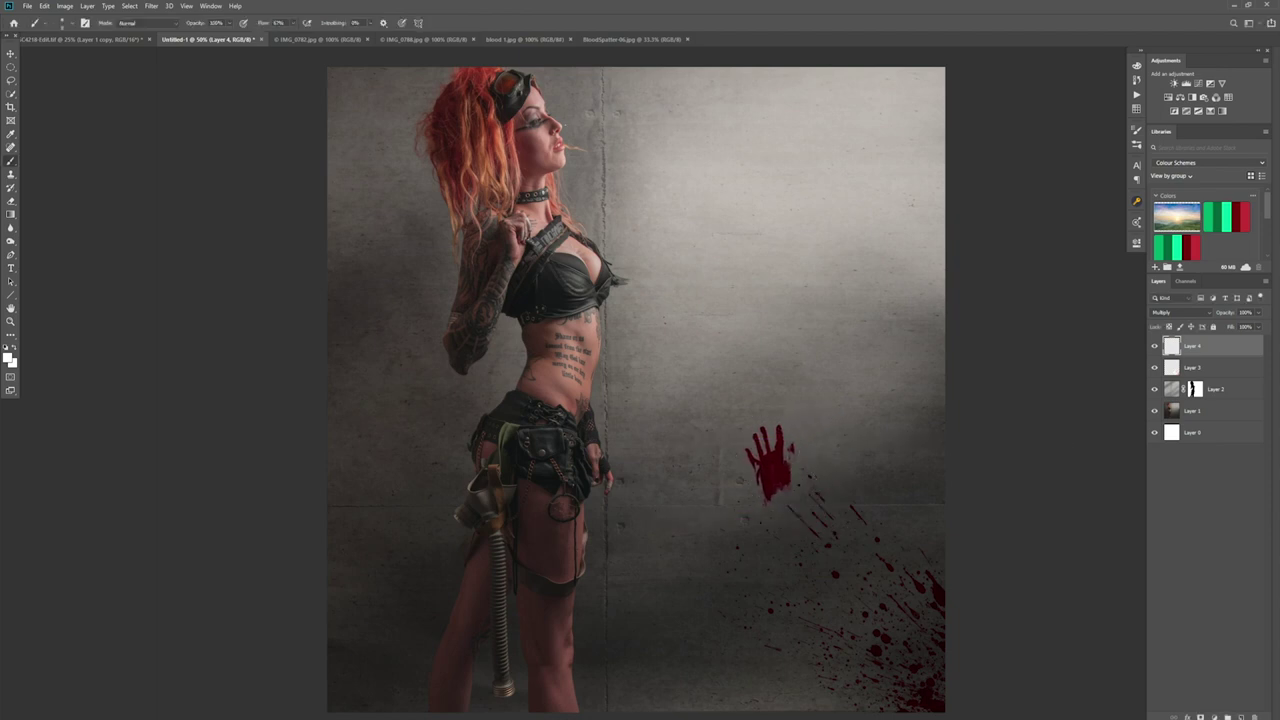
pyautogui.click(318, 39)
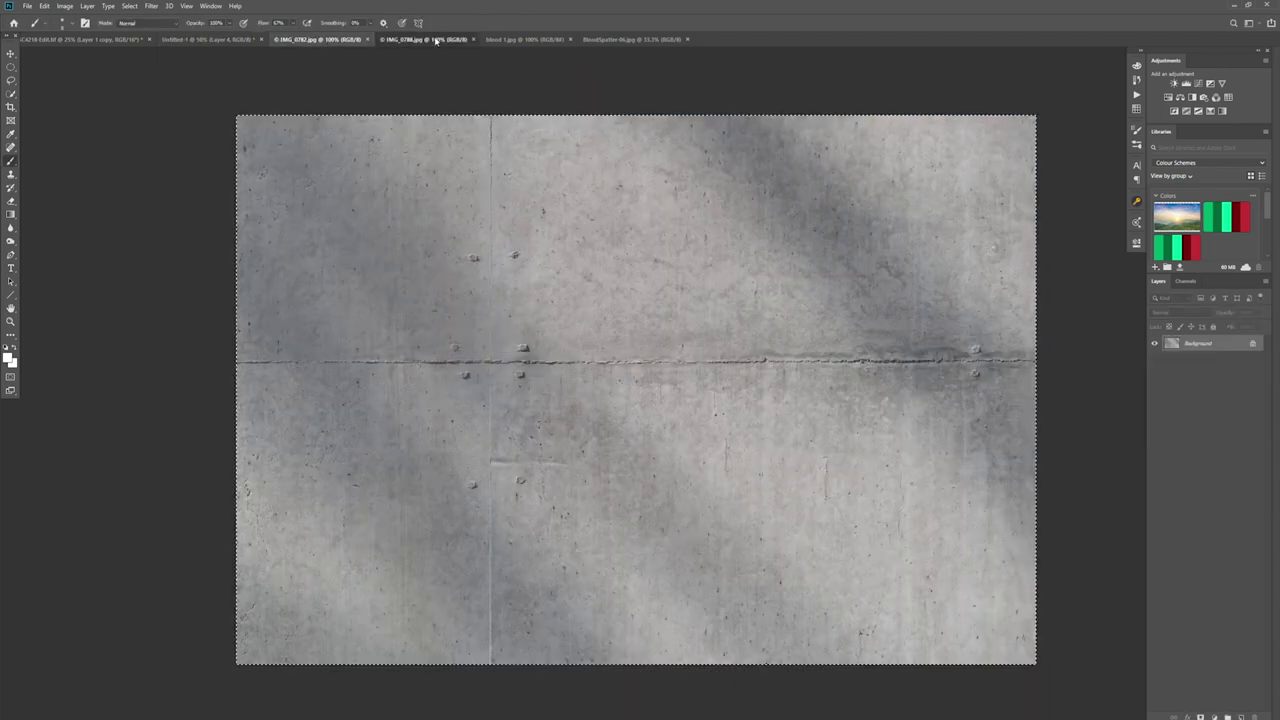
# Copy the entire cracked concrete image IMG_0788 into Untitled-1 as a new layer.
pyautogui.click(436, 39)
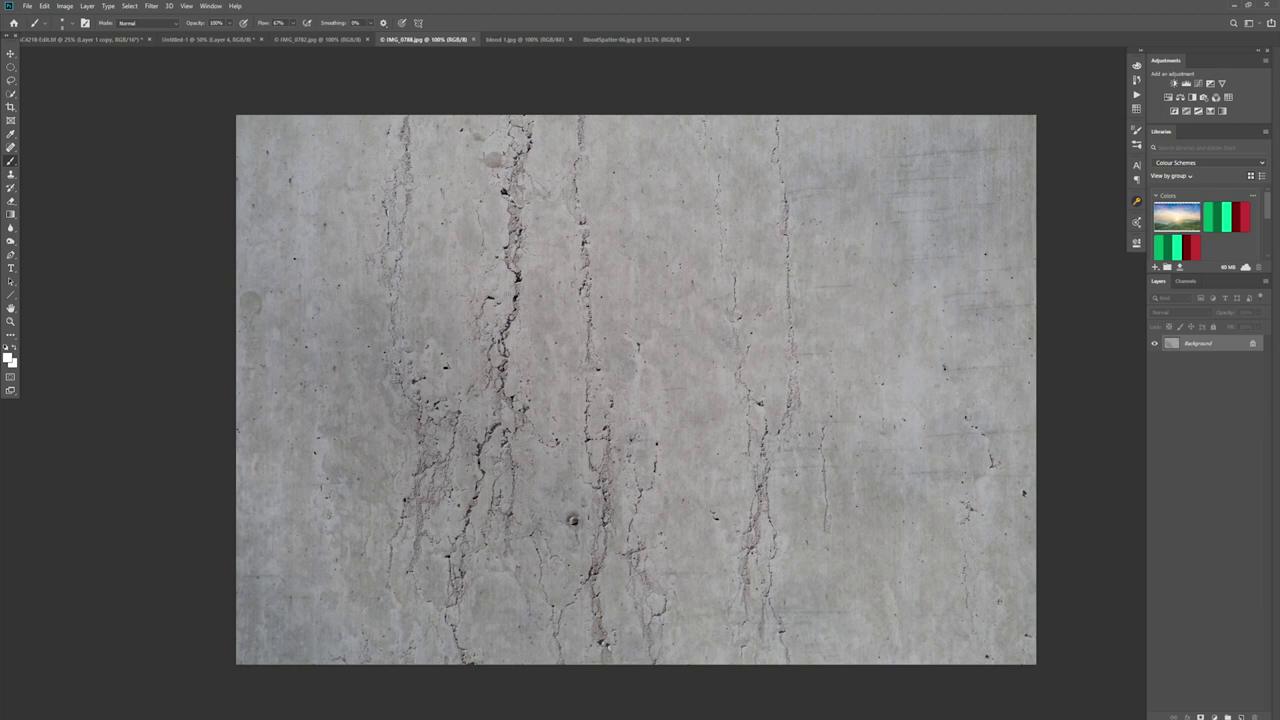
pyautogui.hotkey('ctrl', 'a')
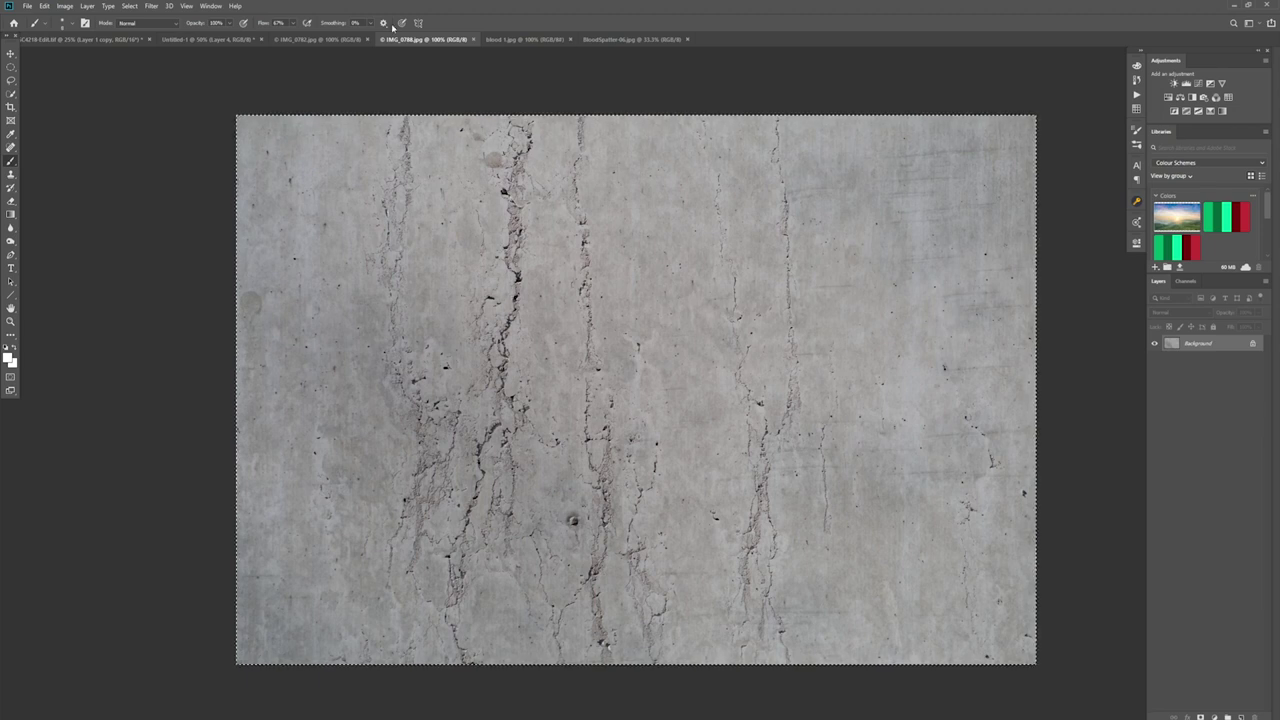
pyautogui.click(208, 39)
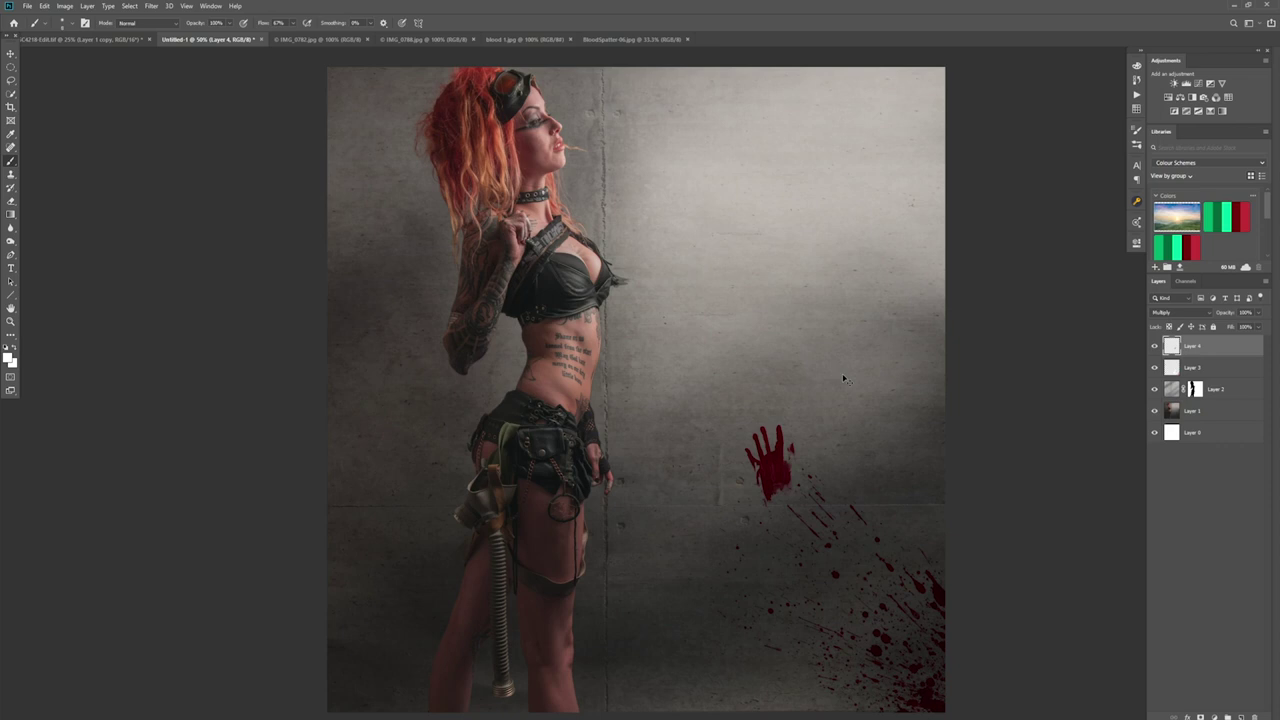
pyautogui.hotkey('ctrl', 'v')
# Enlarge the pasted texture and move it up to the top of the canvas.
pyautogui.hotkey('ctrl', 't')
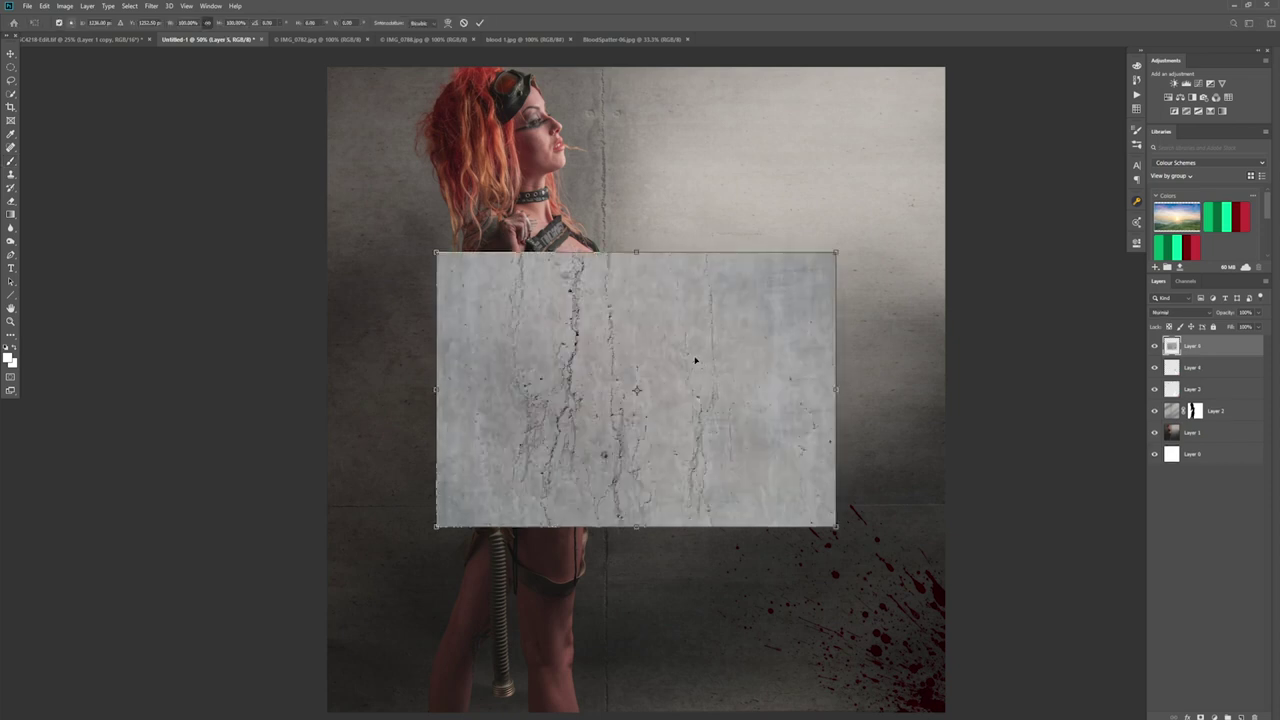
pyautogui.moveTo(436, 252); pyautogui.dragTo(295, 155)
pyautogui.moveTo(759, 203); pyautogui.dragTo(780, 115)
pyautogui.press('Return')
pyautogui.press('b')
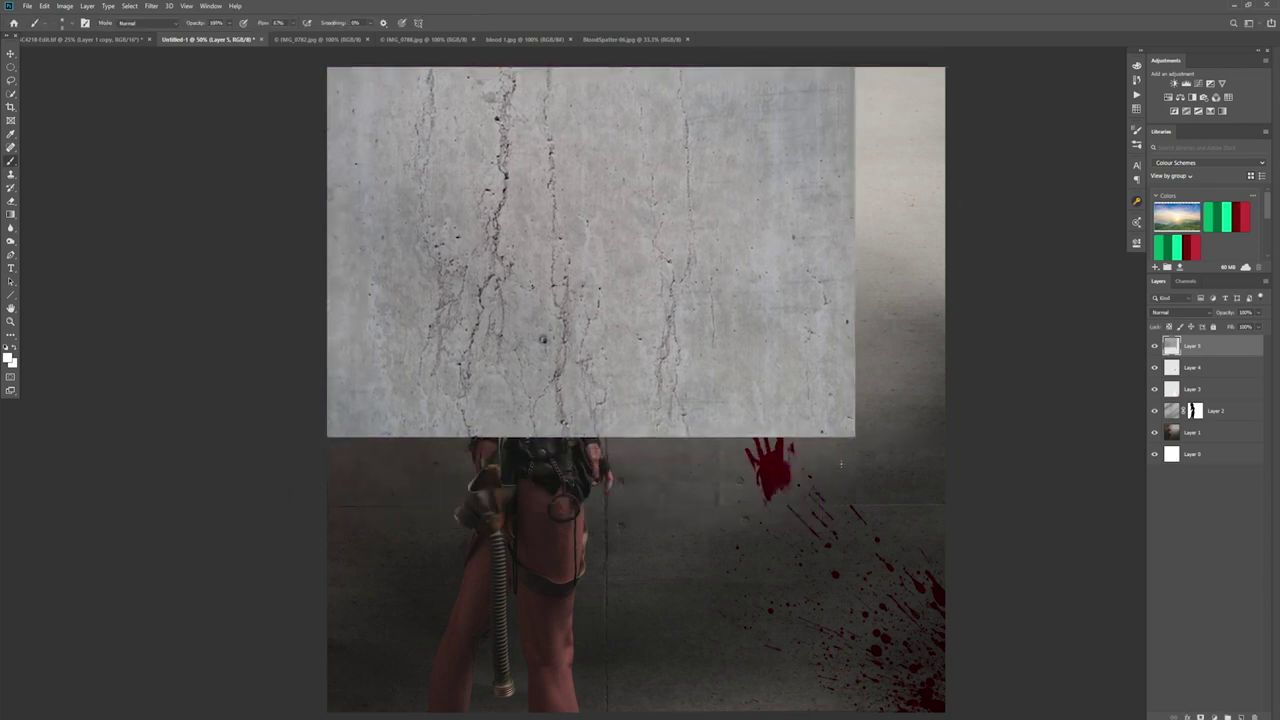
# Rotate the texture about 96° so cracks run horizontally and stretch it over the full canvas.
pyautogui.hotkey('ctrl', 't')
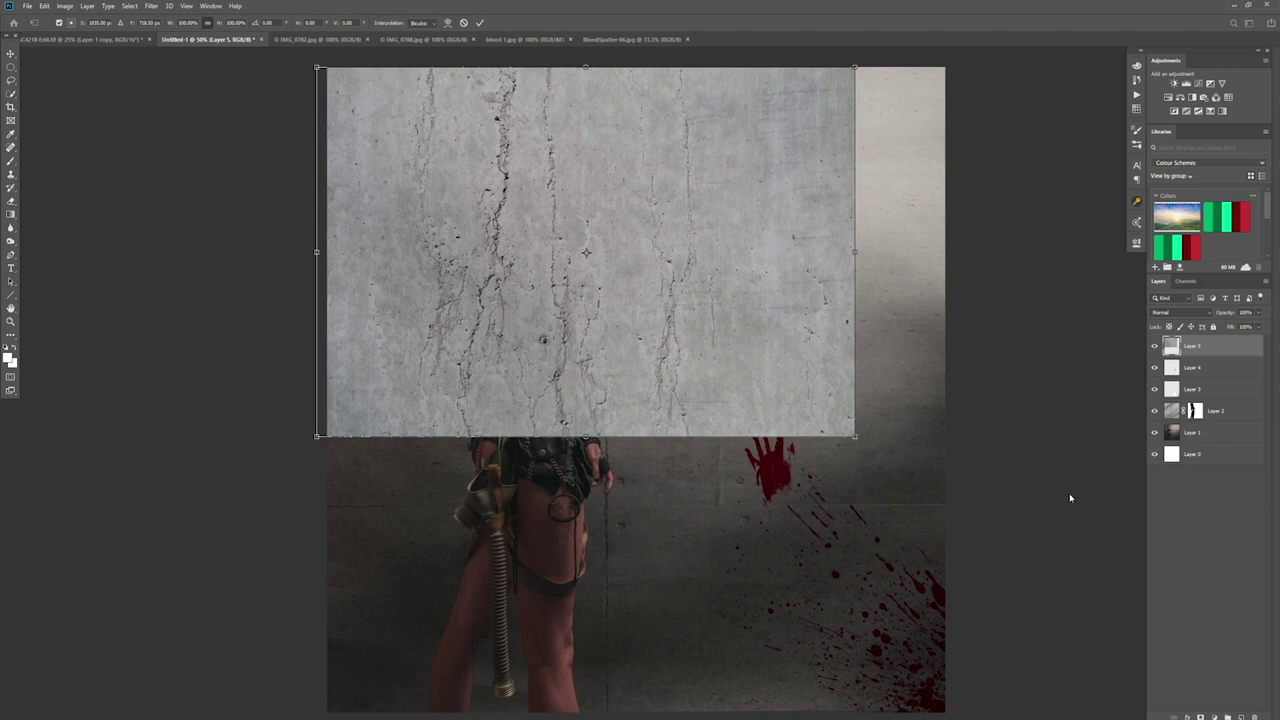
pyautogui.moveTo(855, 436)
pyautogui.mouseDown()
pyautogui.moveTo(946, 634)
pyautogui.moveTo(951, 677)
pyautogui.moveTo(951, 510)
pyautogui.moveTo(847, 431)
pyautogui.mouseUp()
pyautogui.moveTo(922, 390); pyautogui.dragTo(412, 522)
pyautogui.moveTo(556, 432); pyautogui.dragTo(527, 519)
pyautogui.moveTo(676, 614); pyautogui.dragTo(751, 713)
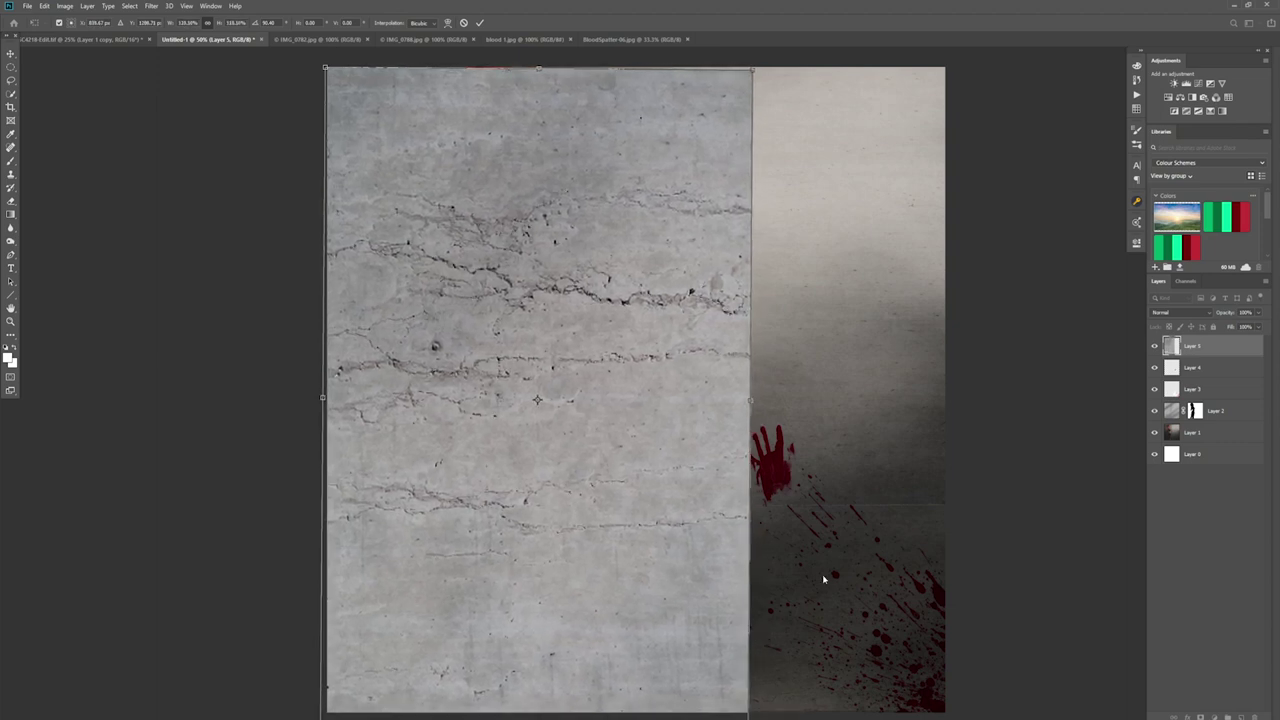
pyautogui.moveTo(751, 399); pyautogui.dragTo(947, 428)
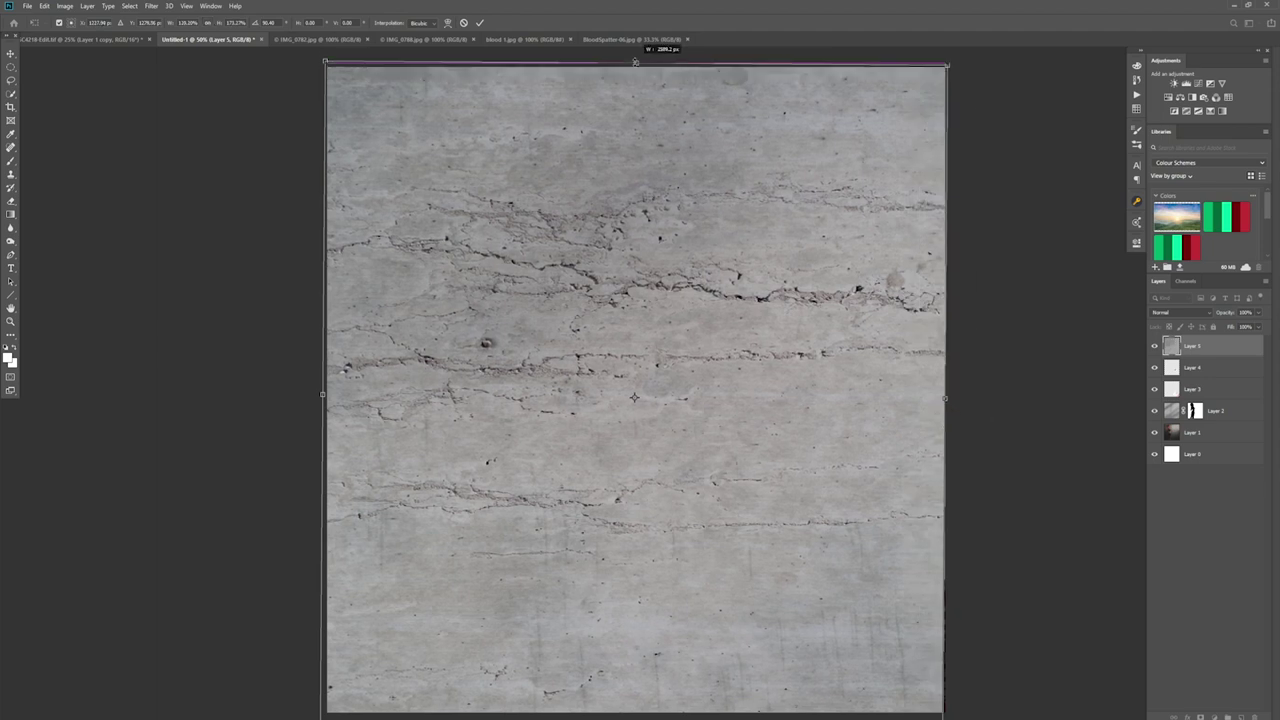
pyautogui.press('Return')
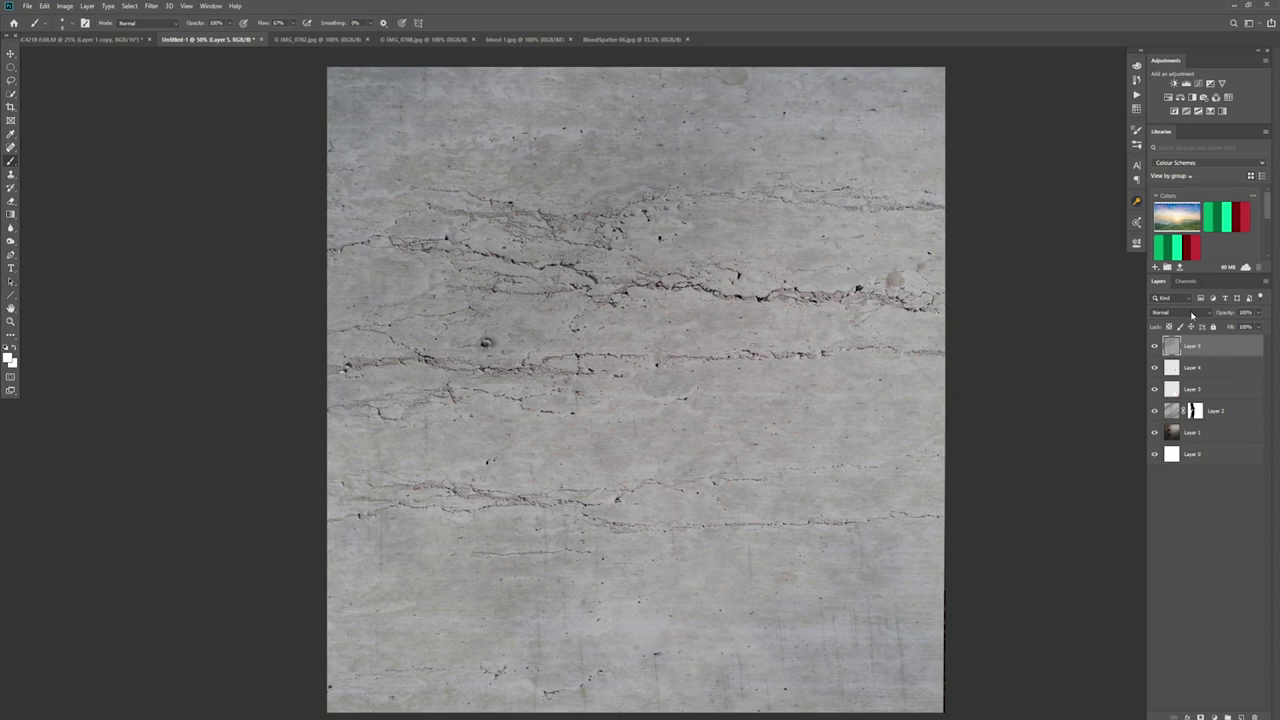
# Load the 'body' channel selection, invert it, and add it as Layer 5's mask.
pyautogui.click(129, 6)
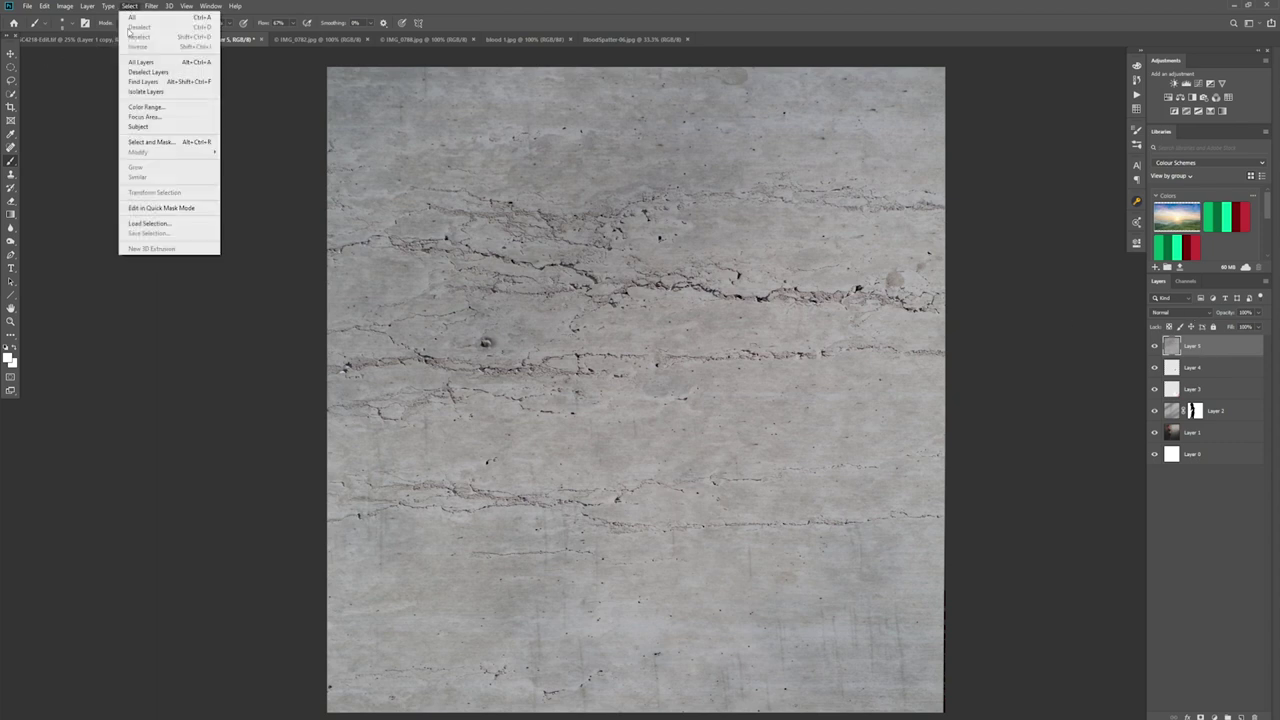
pyautogui.click(150, 223)
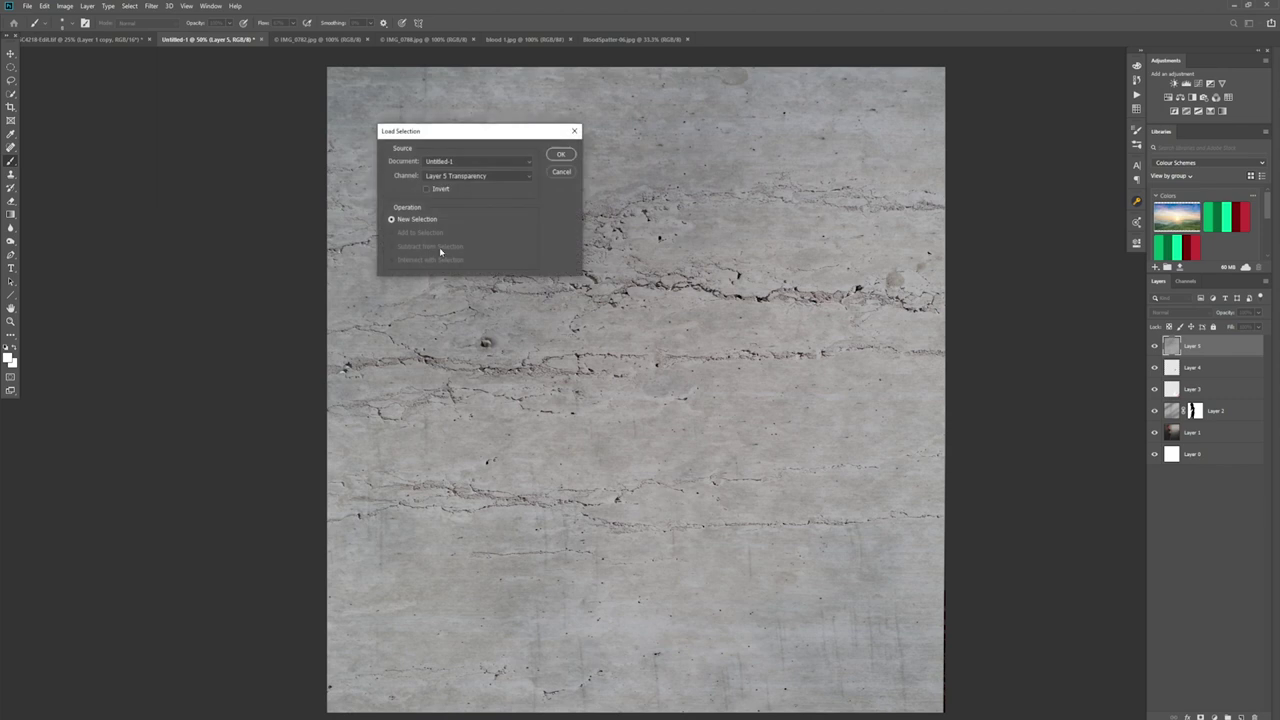
pyautogui.click(512, 175)
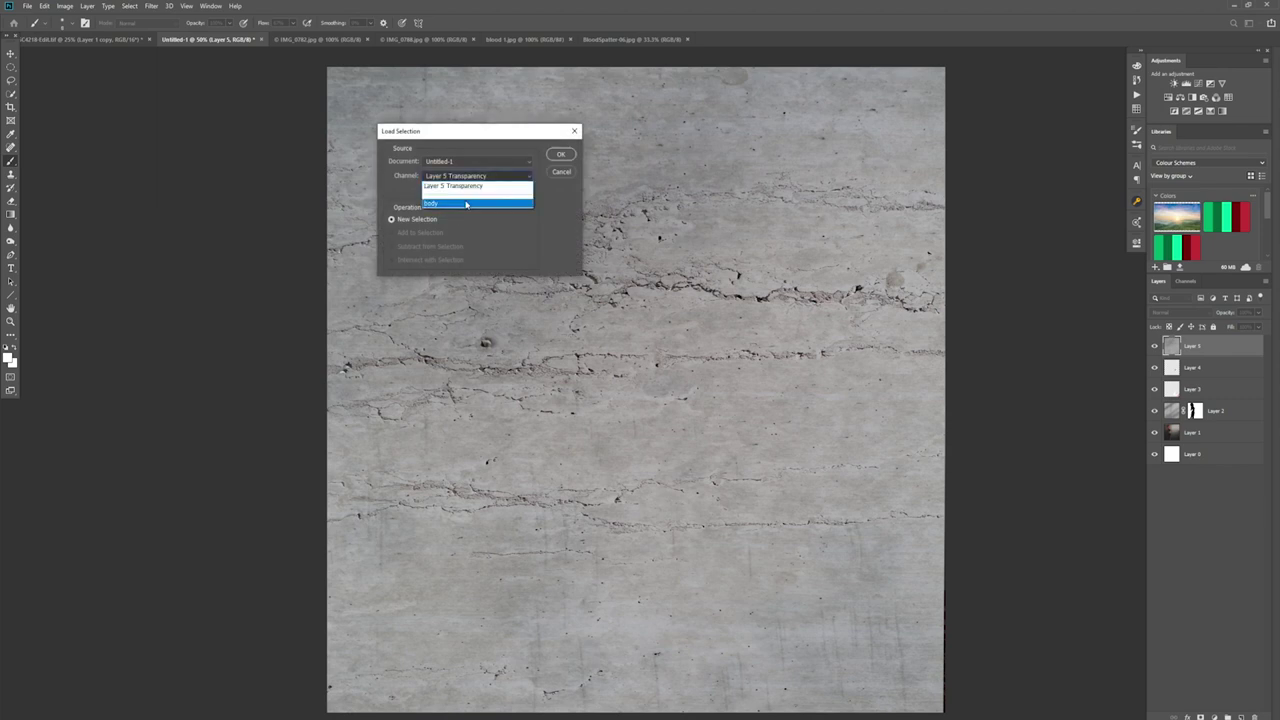
pyautogui.click(468, 203)
pyautogui.click(561, 155)
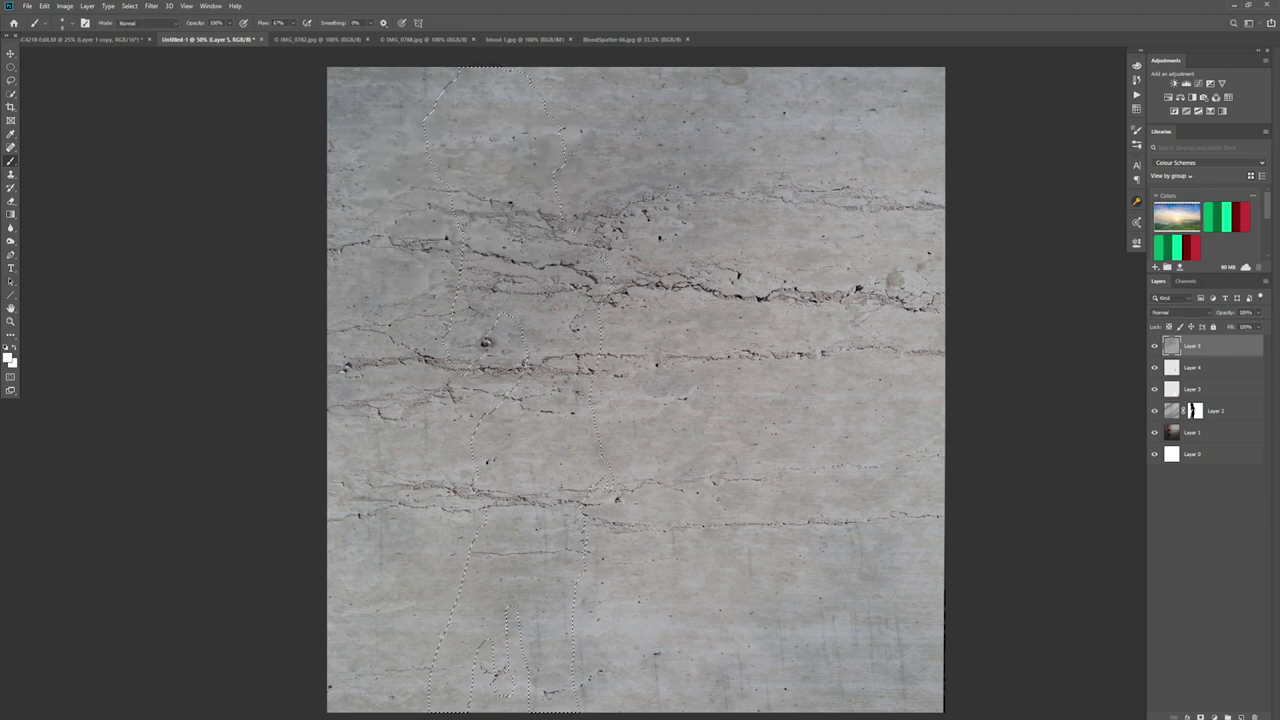
pyautogui.hotkey('ctrl', 'shift', 'i')
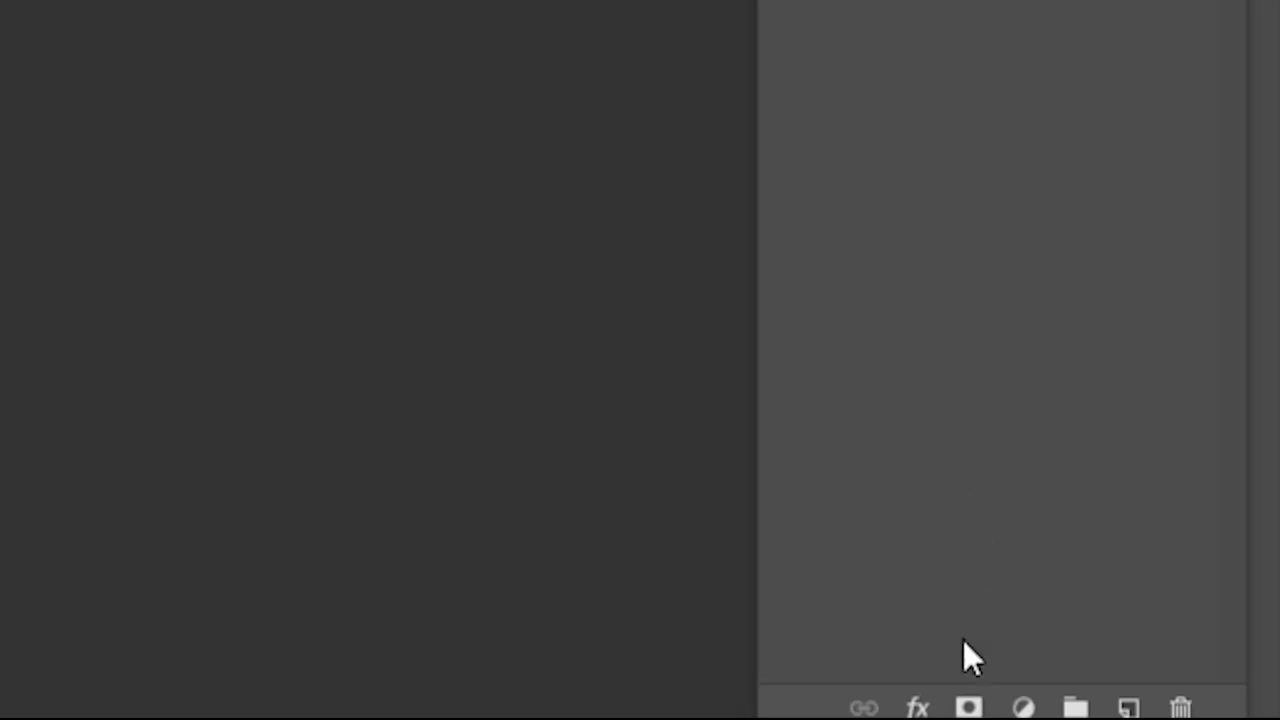
pyautogui.click(968, 707)
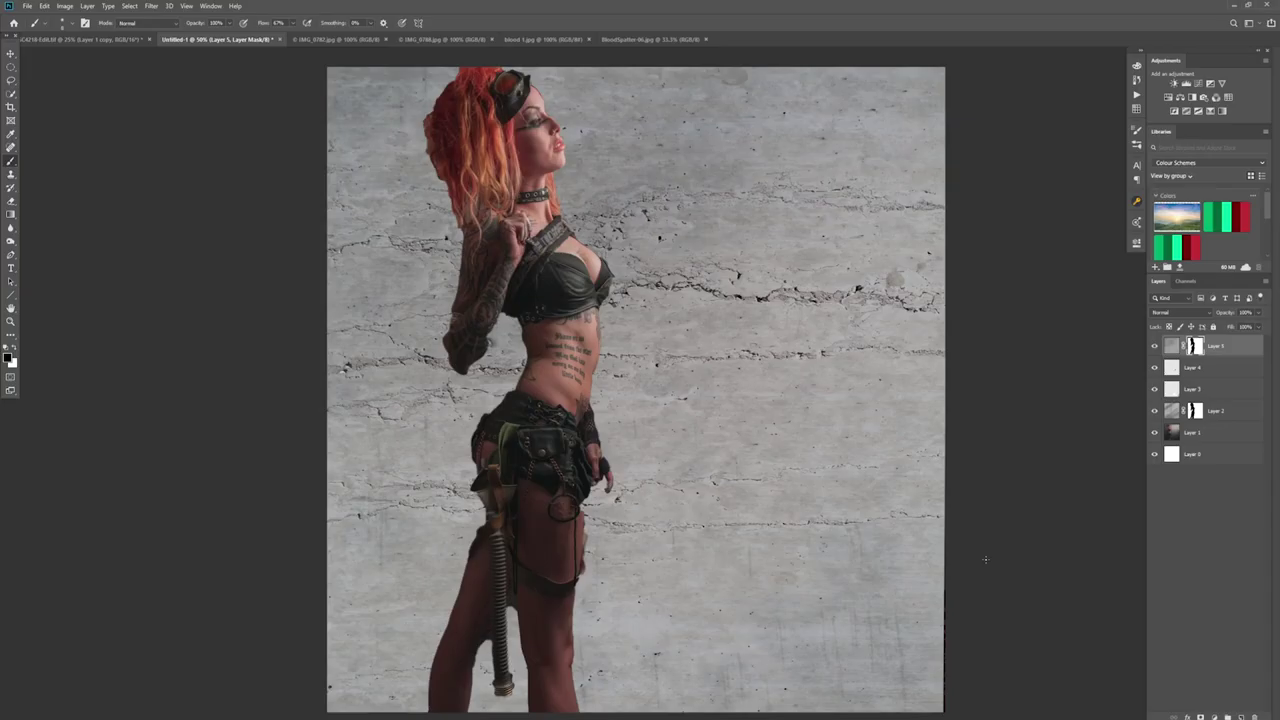
# Set Layer 5's blend mode to Soft Light and its opacity to 33%.
pyautogui.click(1184, 314)
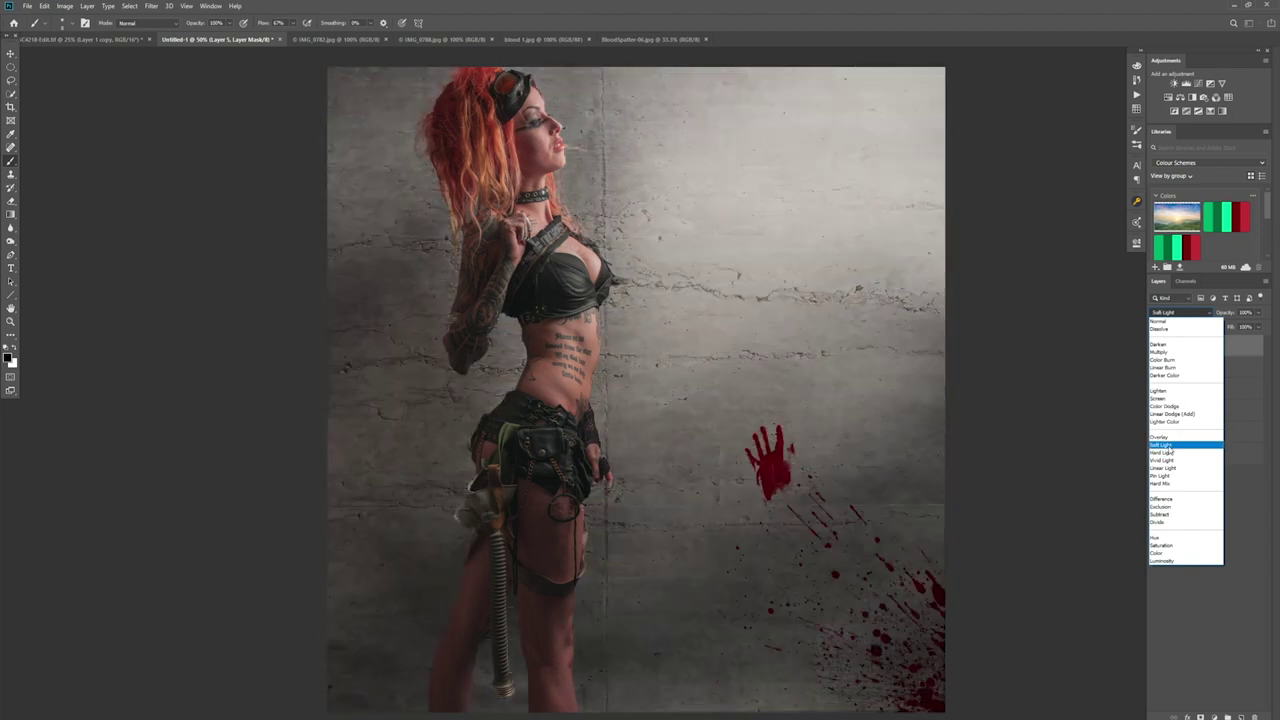
pyautogui.click(1166, 446)
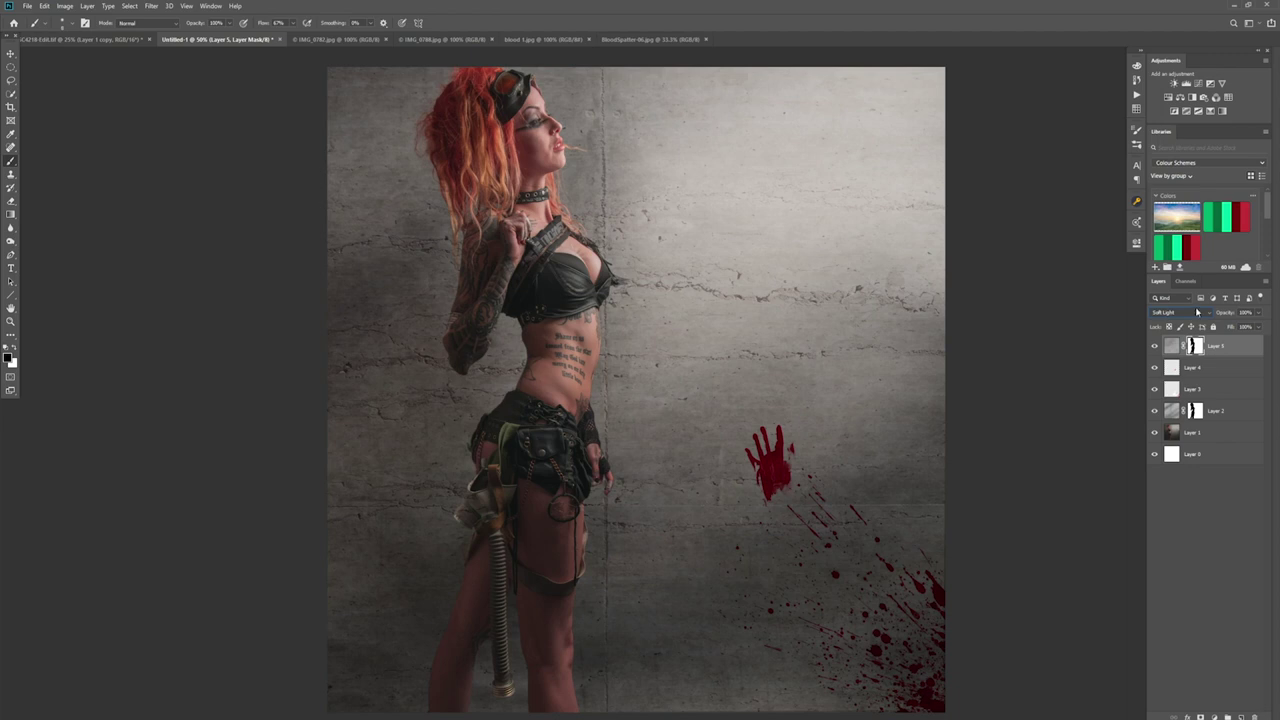
pyautogui.moveTo(1257, 315); pyautogui.dragTo(1239, 338)
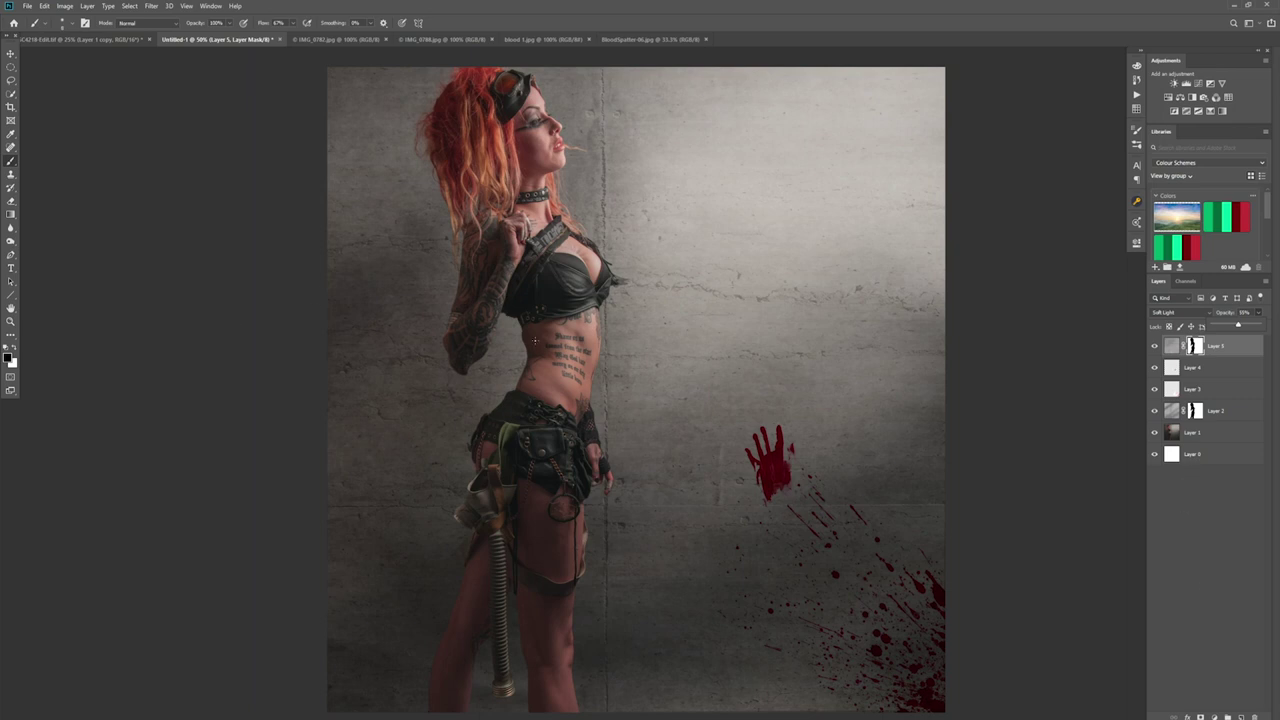
pyautogui.click(11, 268)
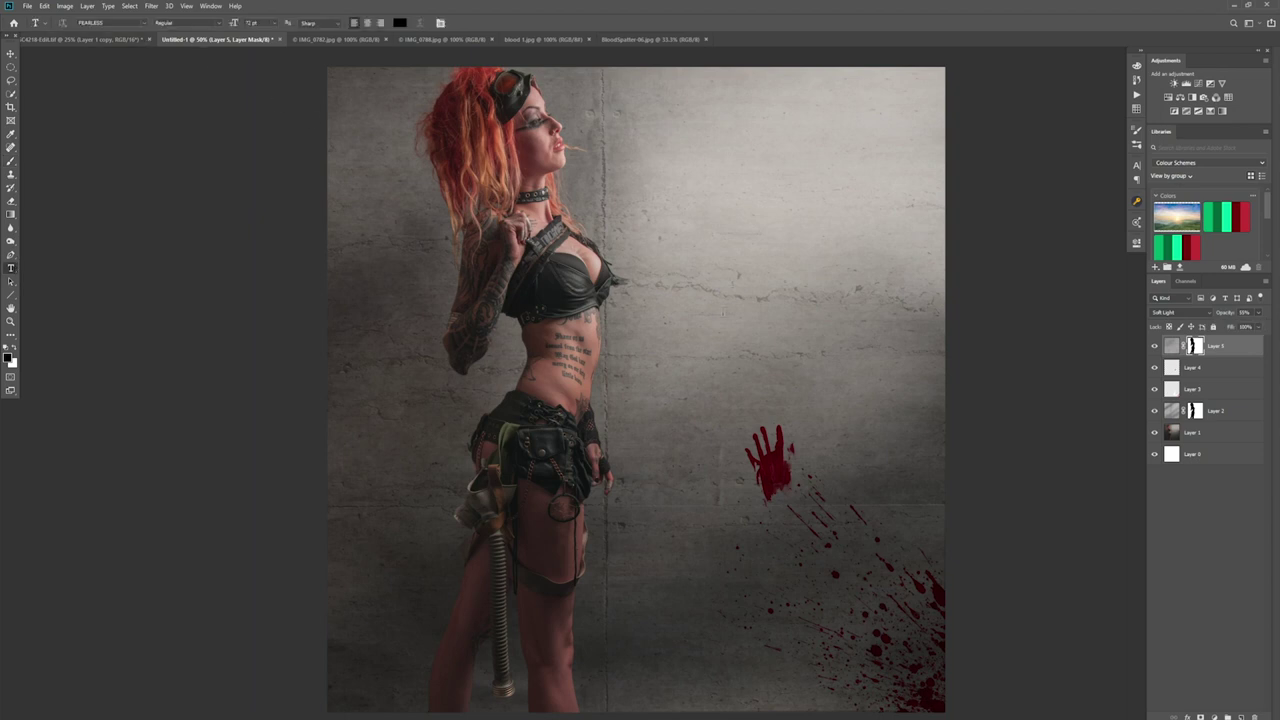
# Start a text layer on the wall in Cyberdyne Gradient Italic with colour 8b0d0d.
pyautogui.click(679, 390)
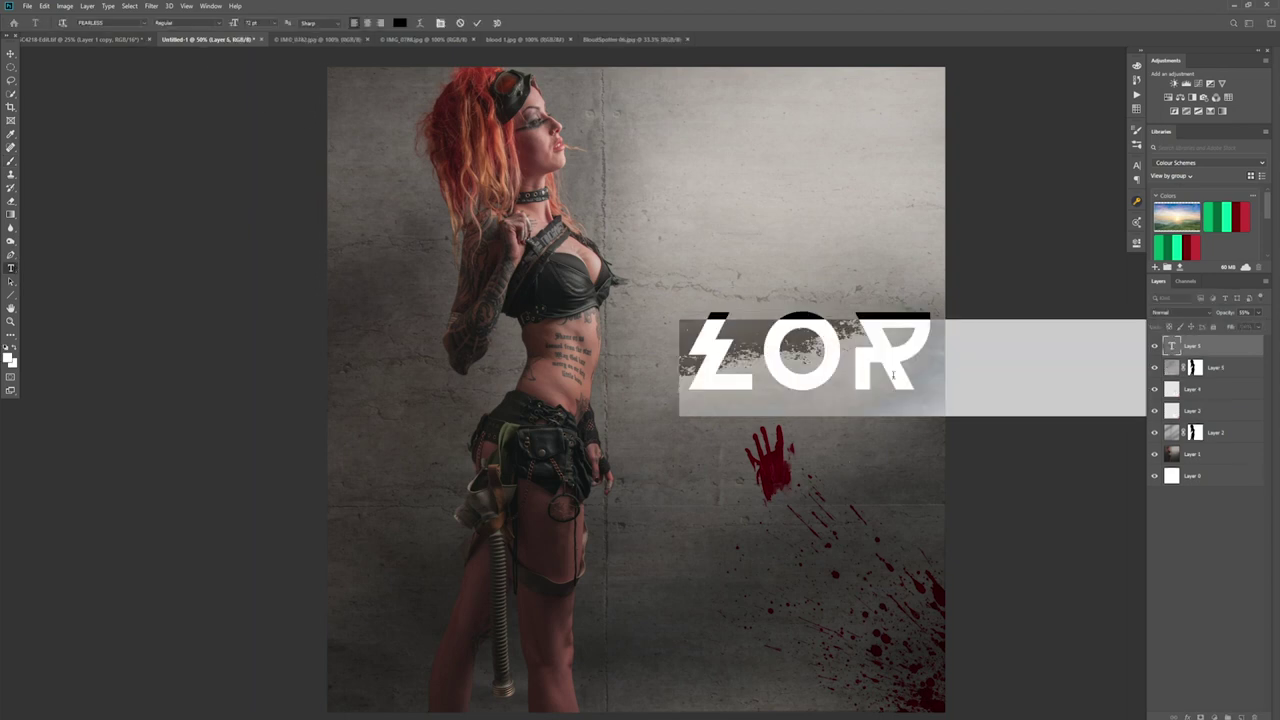
pyautogui.press('BackSpace')
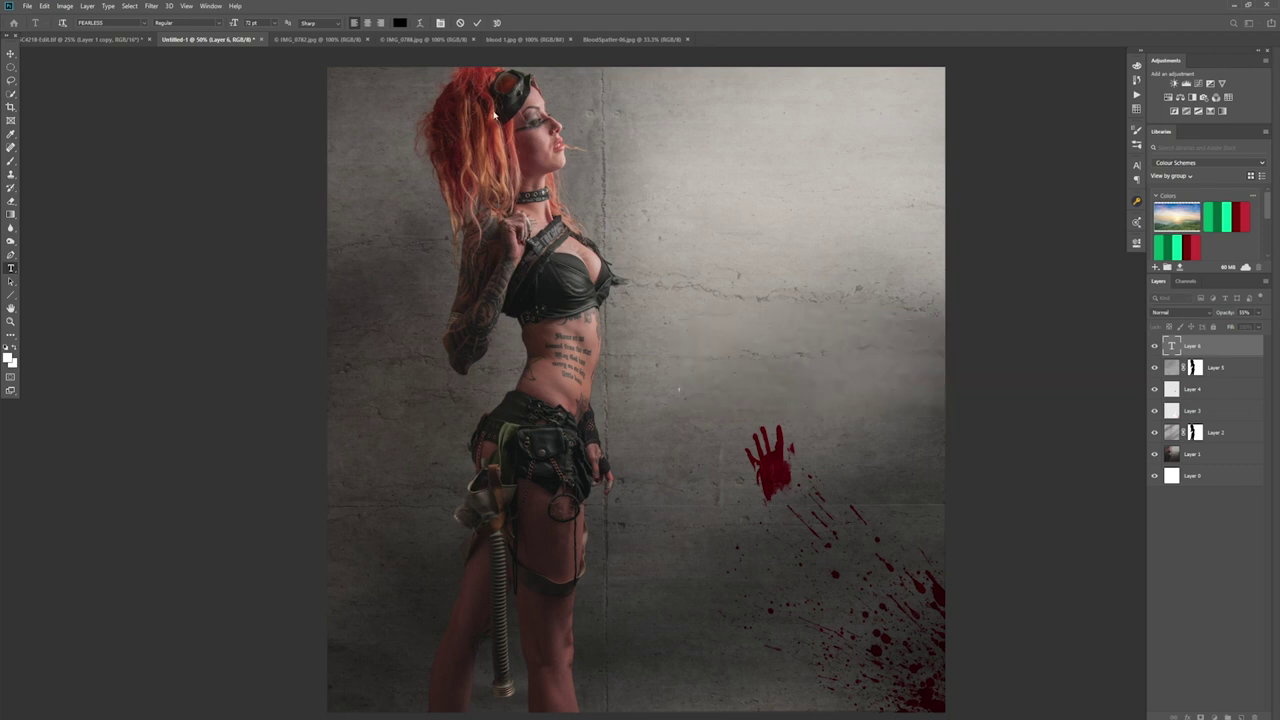
pyautogui.click(143, 25)
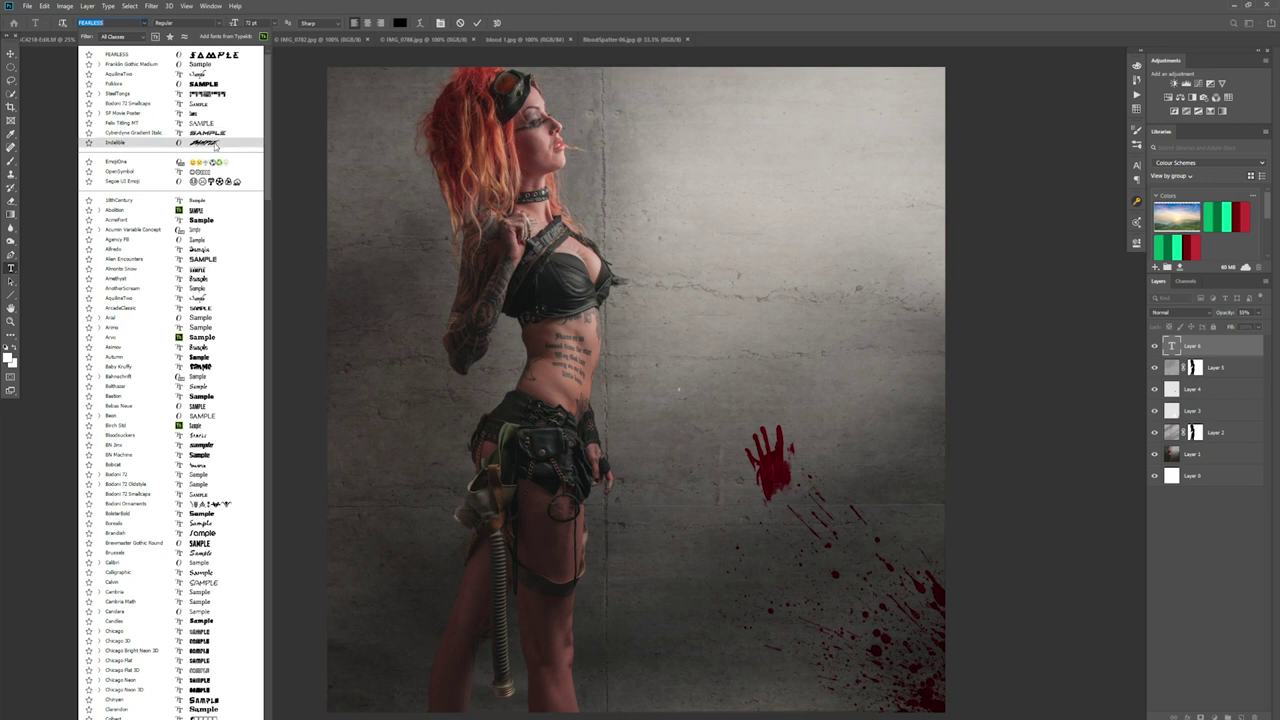
pyautogui.click(214, 135)
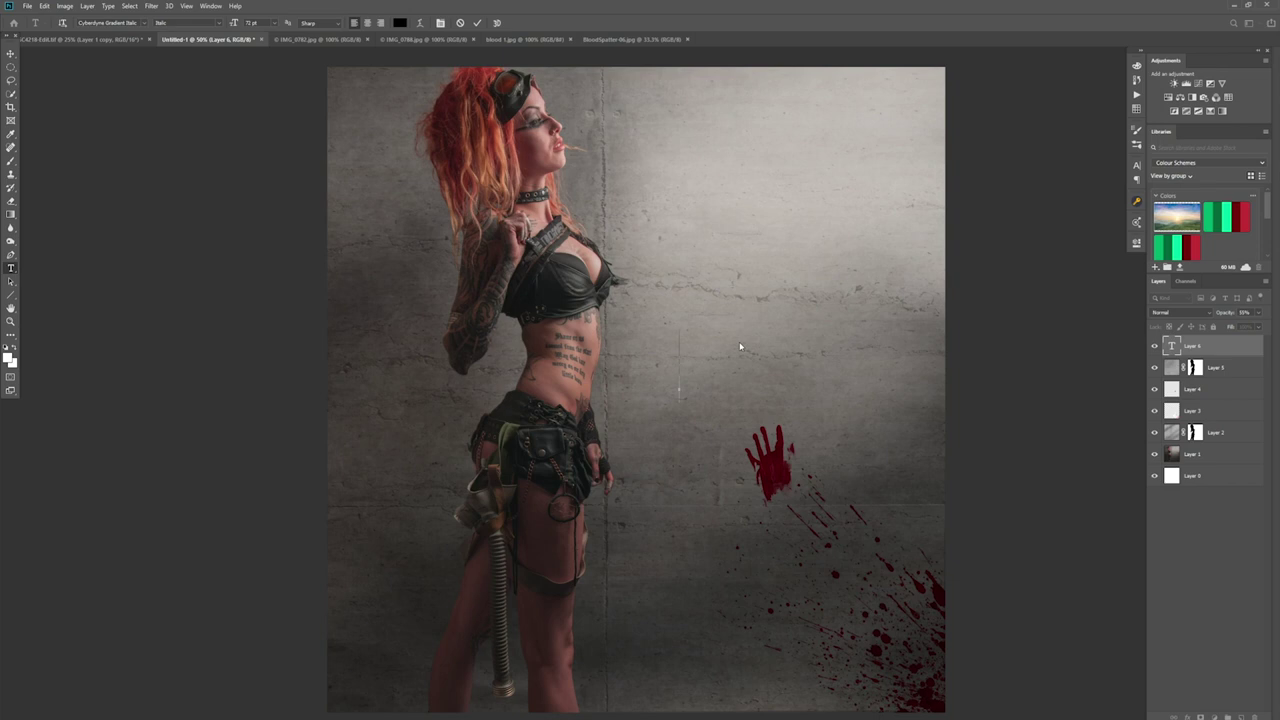
pyautogui.click(400, 22)
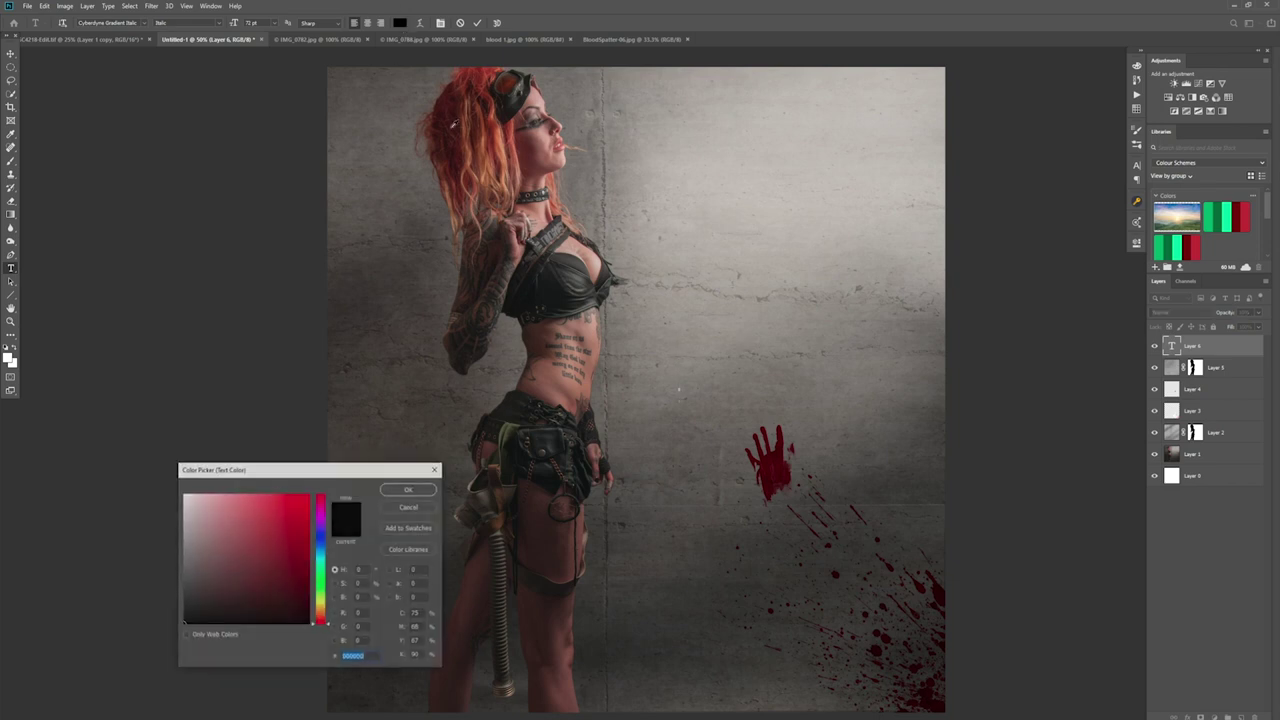
pyautogui.click(300, 526)
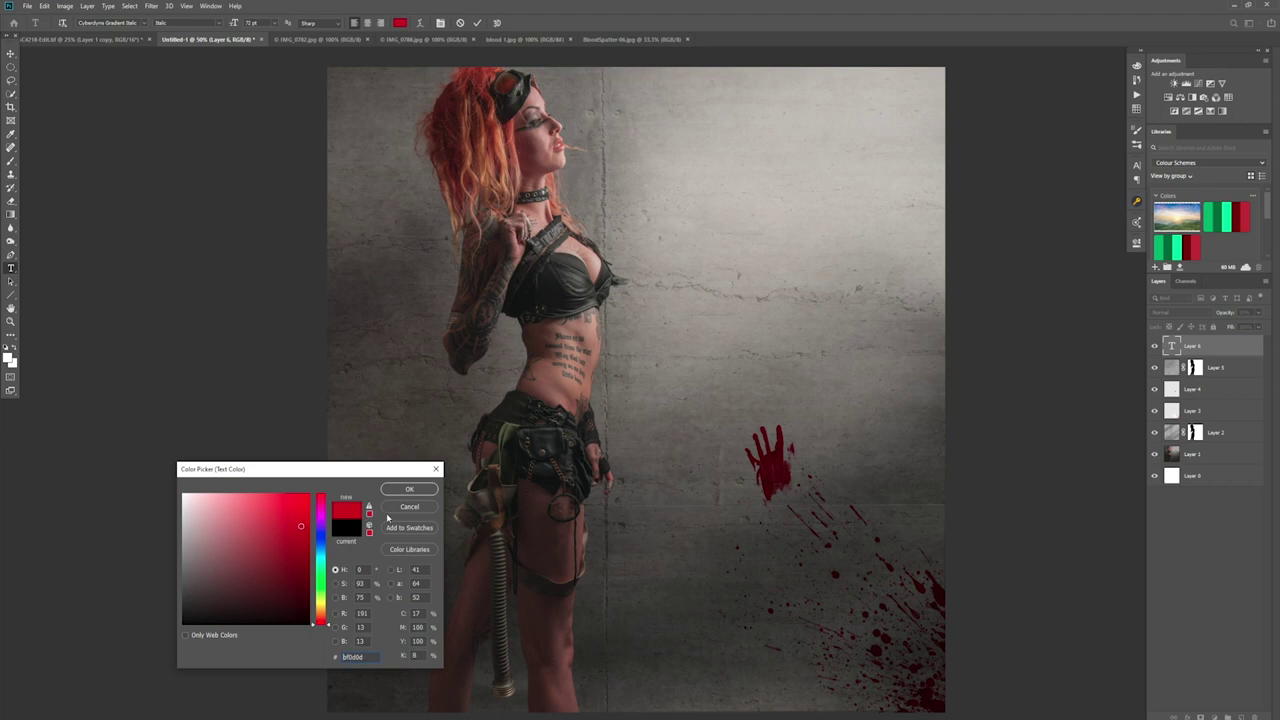
pyautogui.click(297, 553)
pyautogui.click(410, 490)
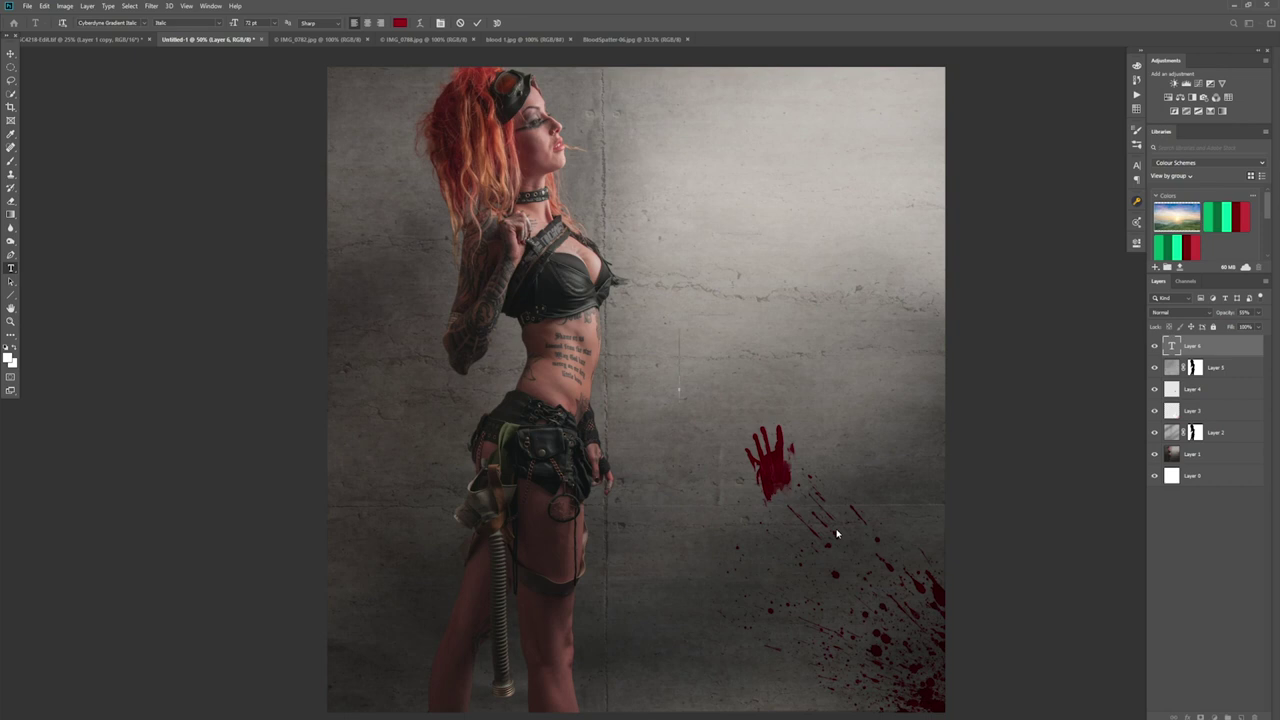
# Type CYBERPUNK, commit it, and move it left across the woman.
pyautogui.write('CYBERPU')
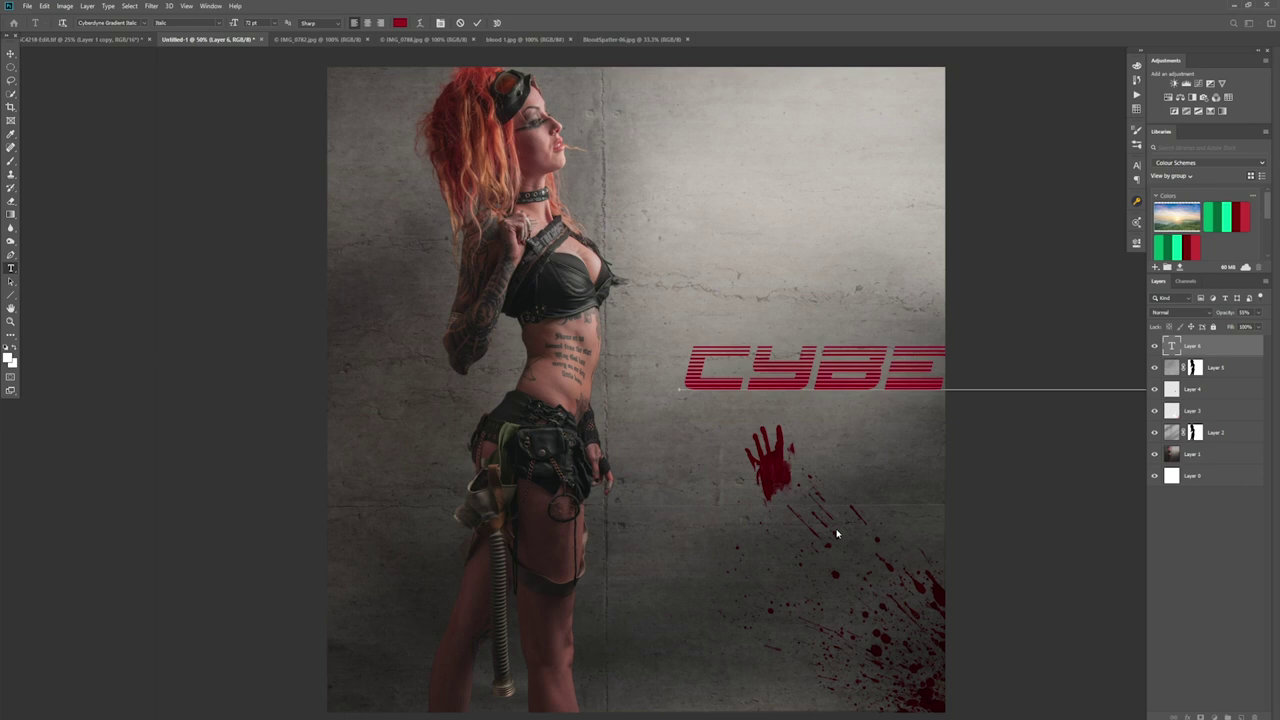
pyautogui.click(11, 53)
pyautogui.moveTo(872, 373); pyautogui.dragTo(519, 401)
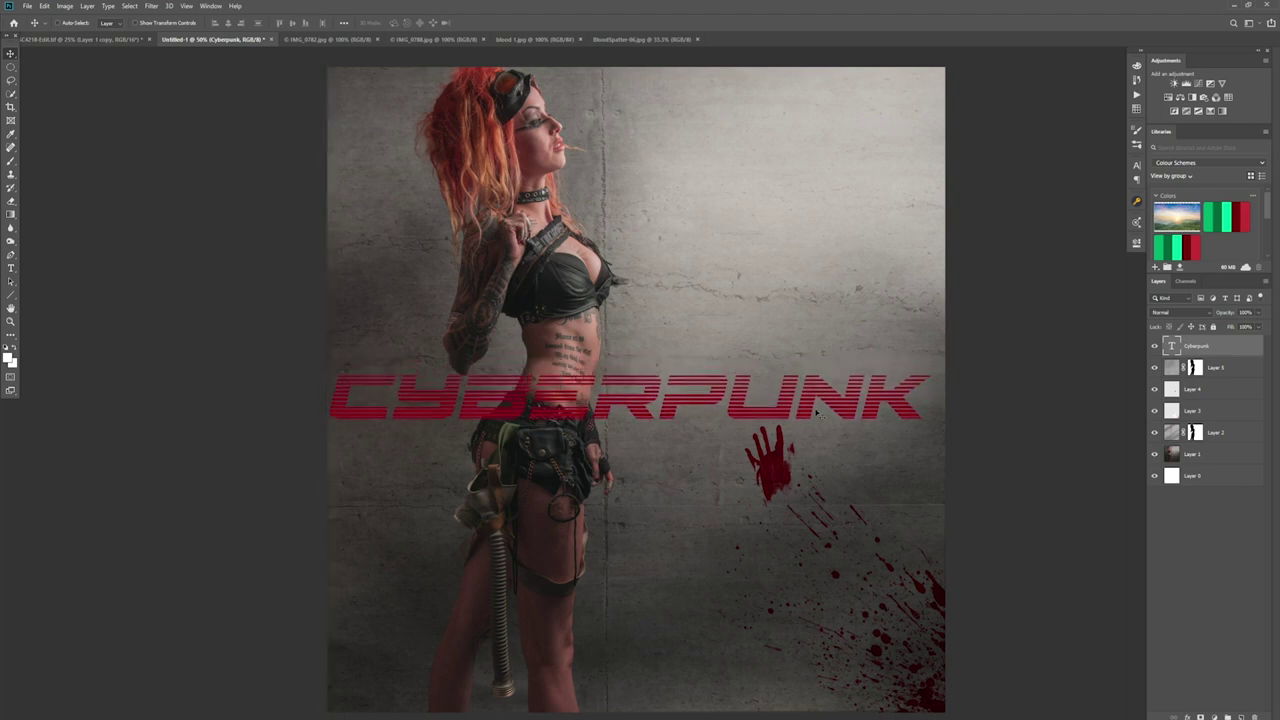
# Set the CYBERPUNK layer to Soft Light with lowered opacity, then rasterize the type.
pyautogui.moveTo(624, 406); pyautogui.dragTo(628, 405)
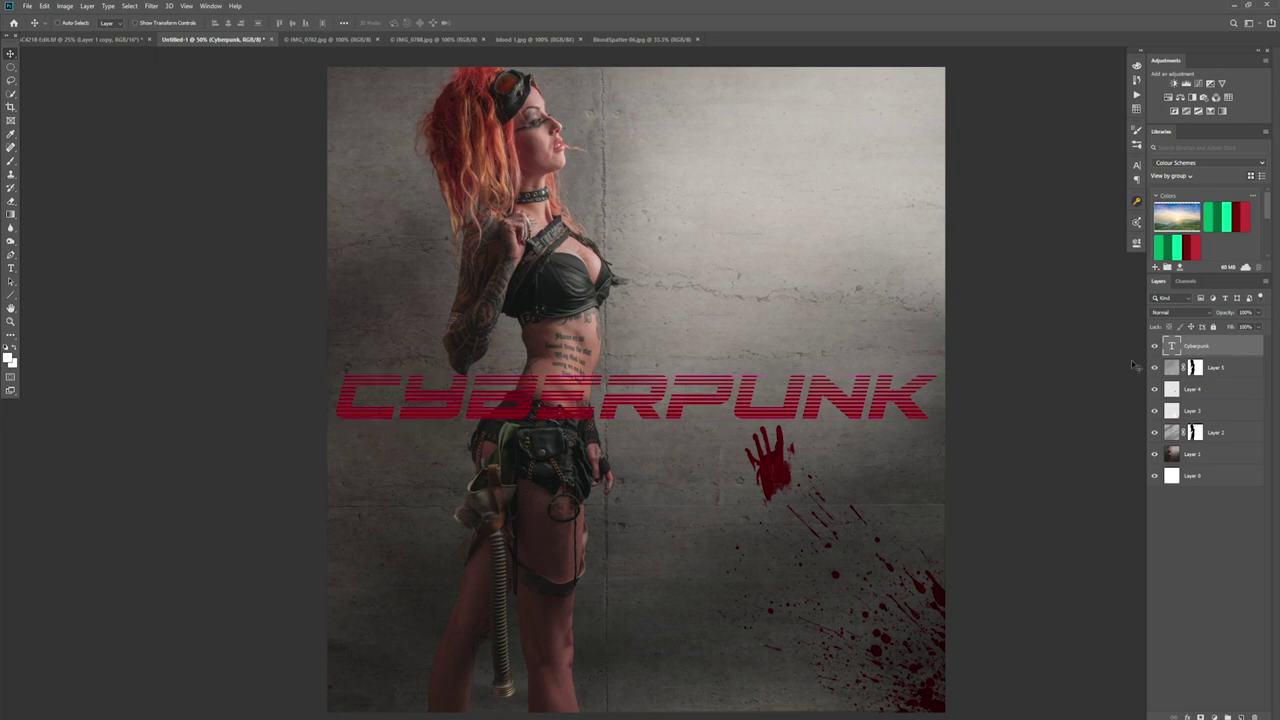
pyautogui.click(1178, 314)
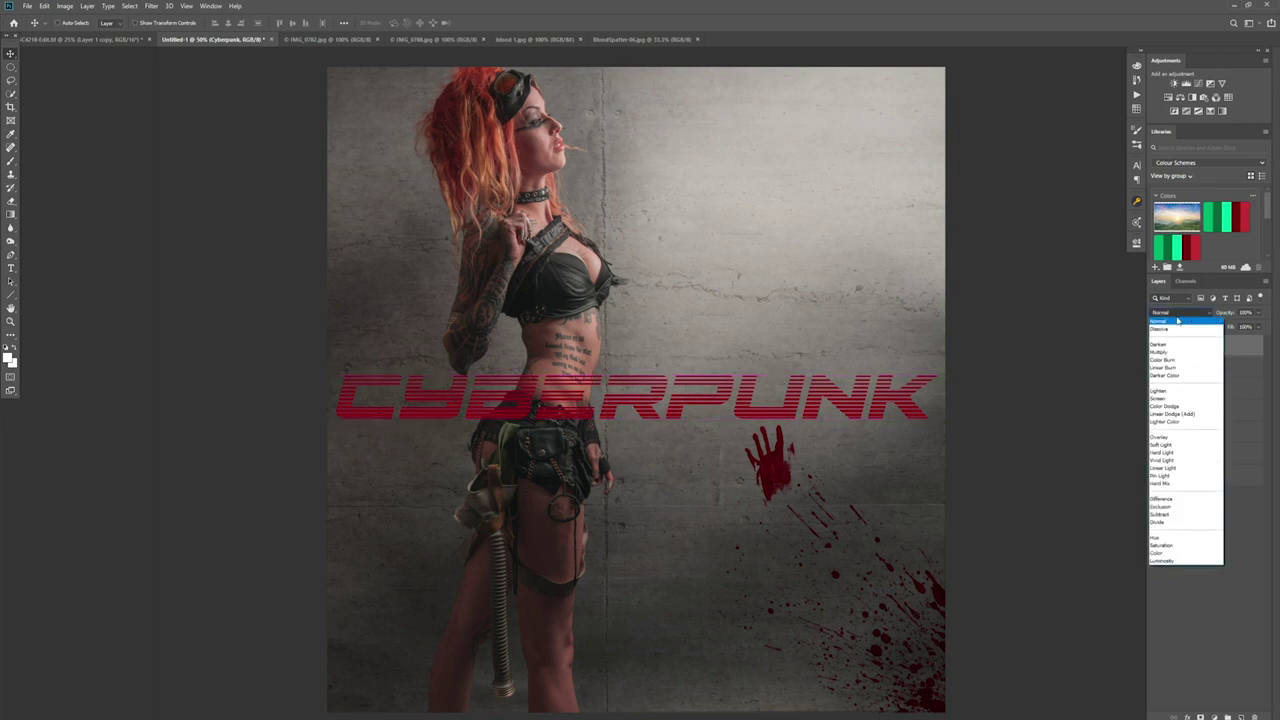
pyautogui.click(1178, 316)
pyautogui.click(1178, 316)
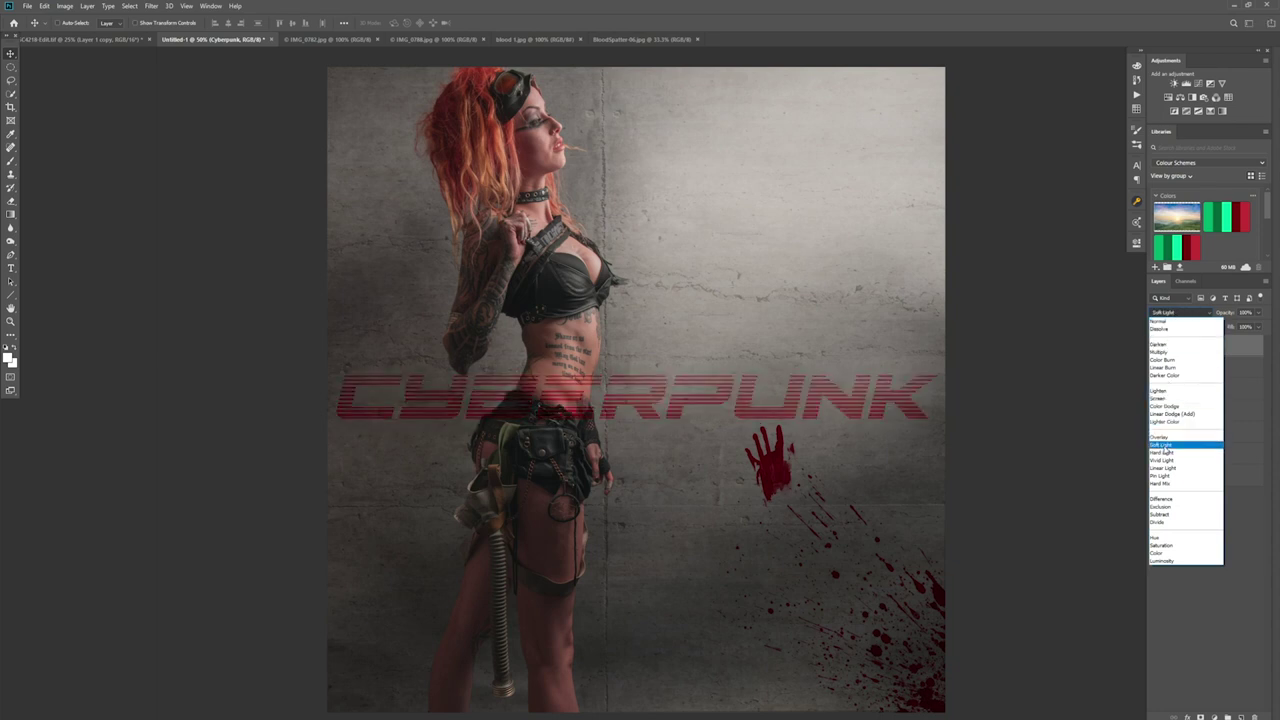
pyautogui.click(1165, 447)
pyautogui.moveTo(1260, 327); pyautogui.dragTo(1243, 334)
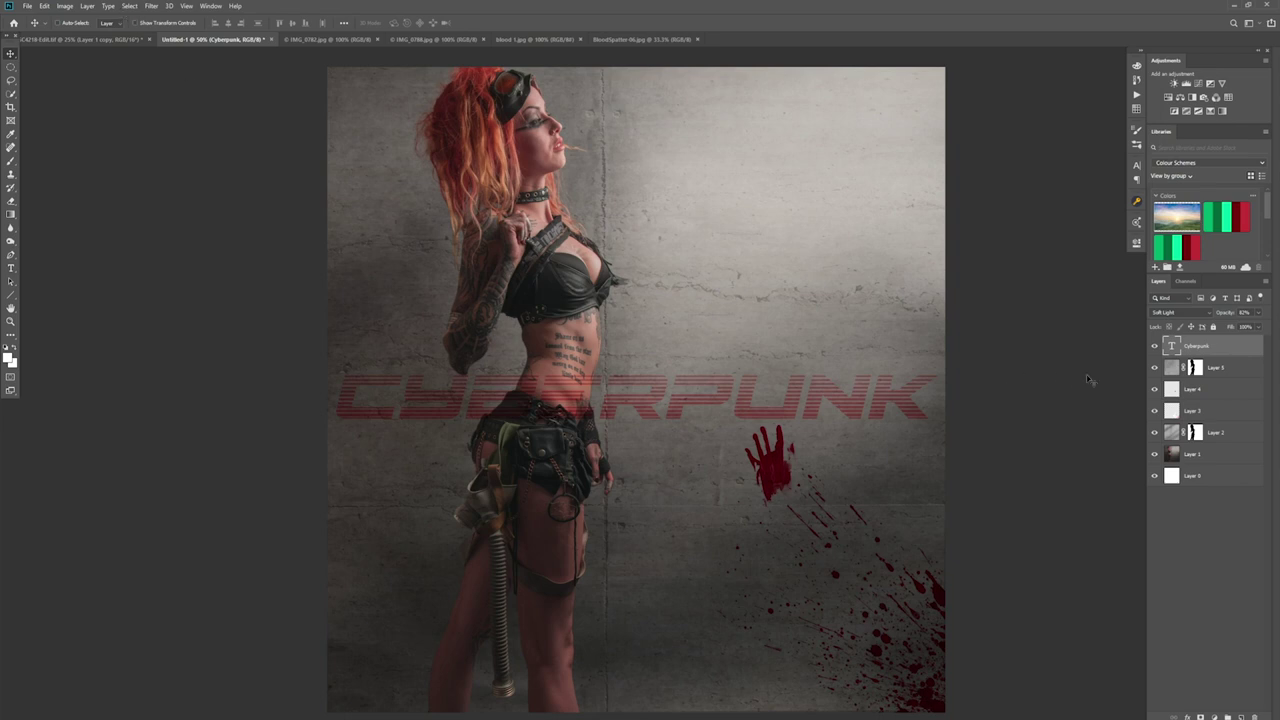
pyautogui.rightClick(1241, 352)
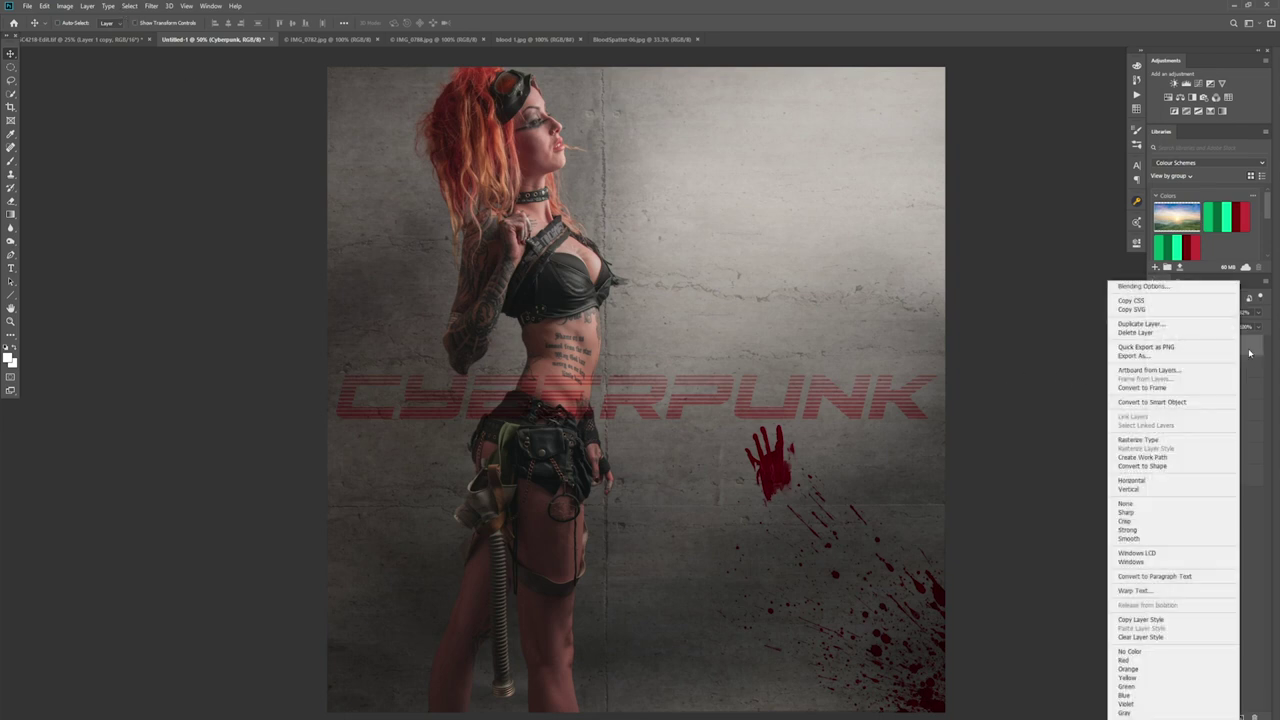
pyautogui.click(1160, 440)
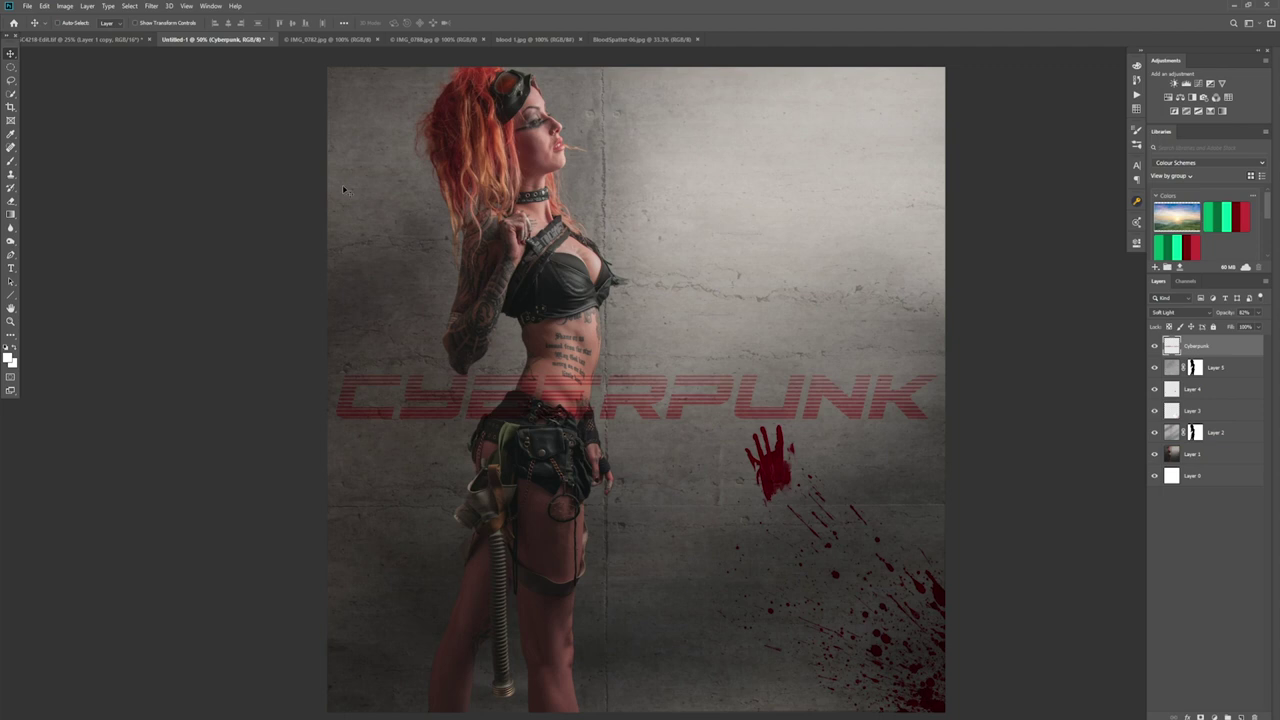
# Load the 'body' channel, invert it, and add it as the Cyberpunk layer's mask.
pyautogui.click(129, 6)
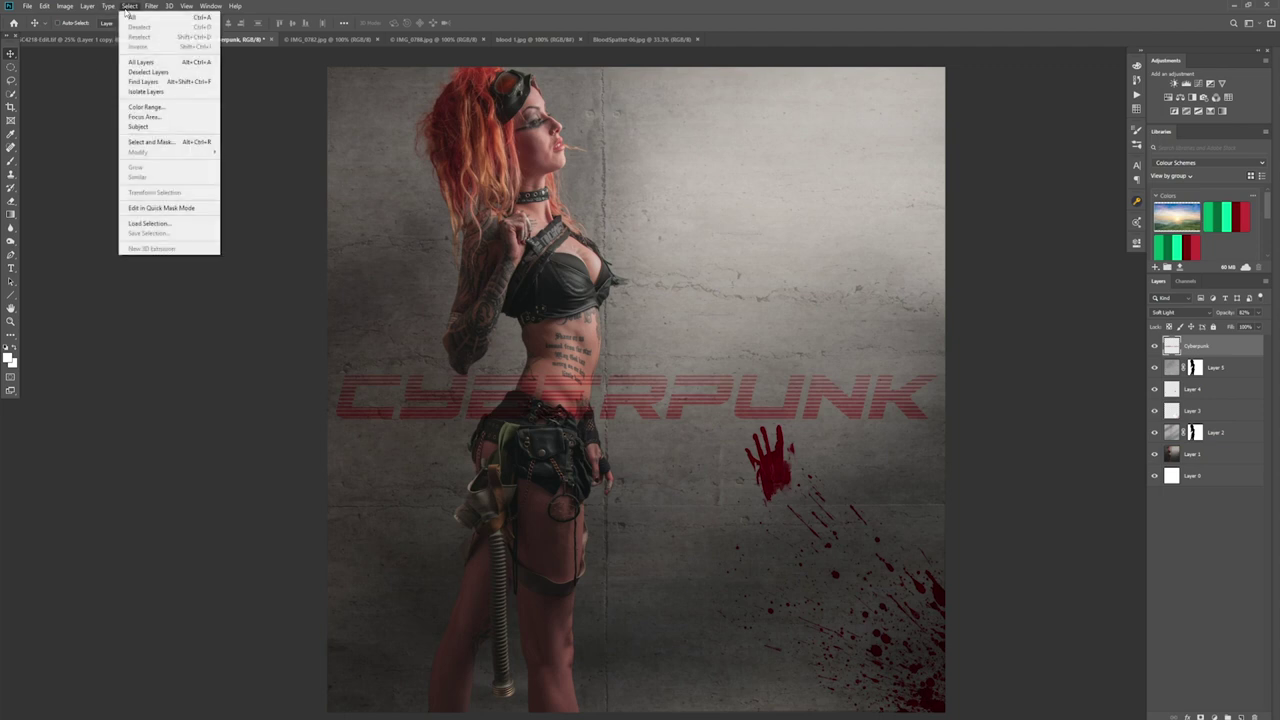
pyautogui.click(163, 225)
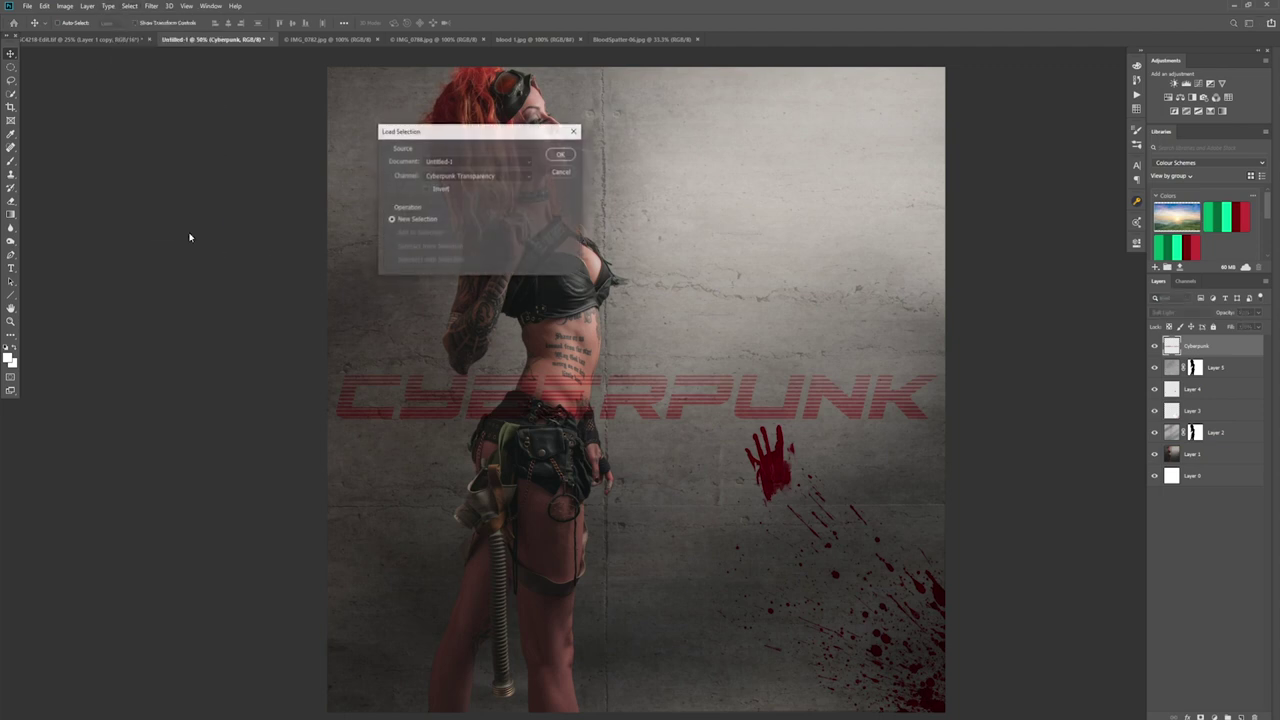
pyautogui.click(497, 177)
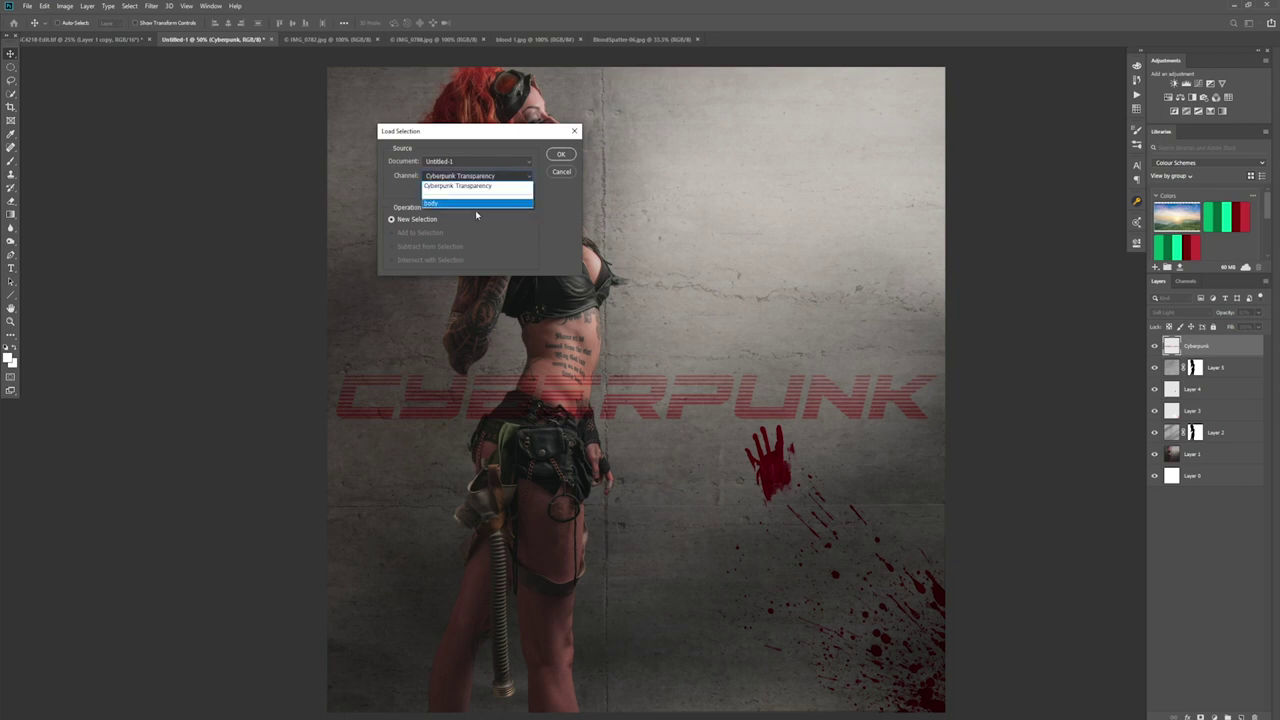
pyautogui.click(478, 207)
pyautogui.click(561, 155)
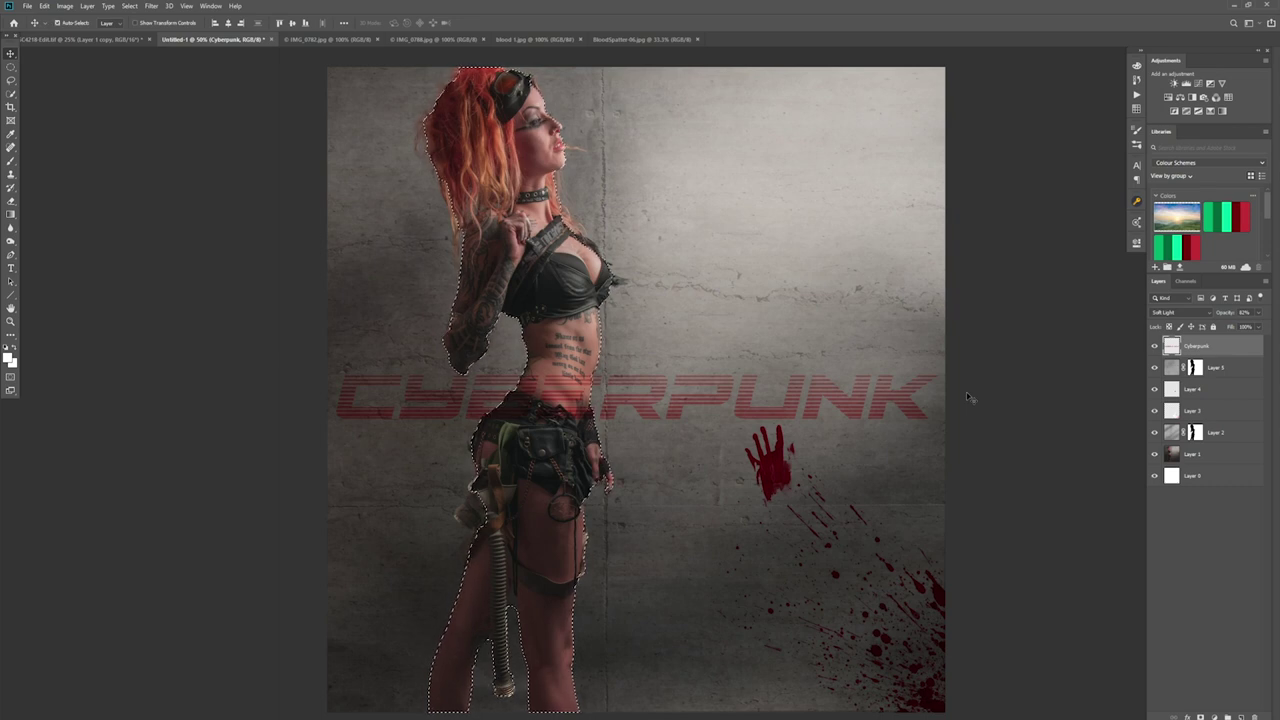
pyautogui.hotkey('ctrl', 'shift', 'i')
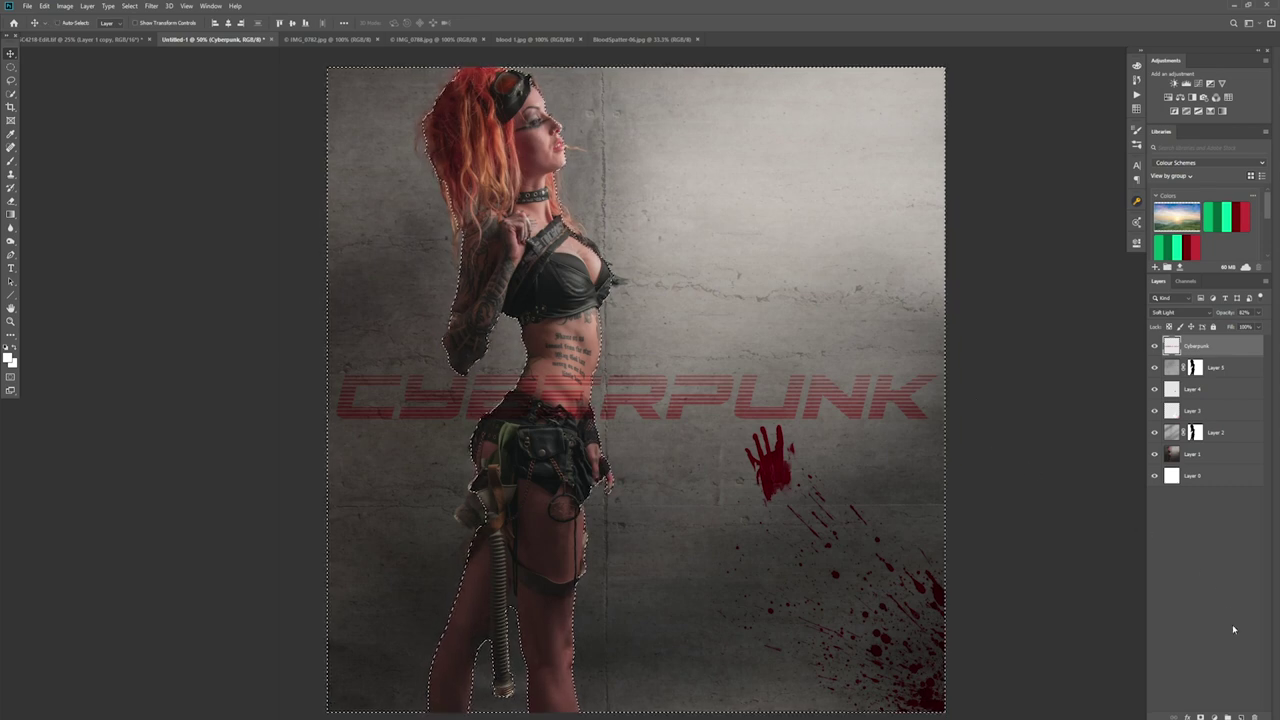
pyautogui.click(1213, 717)
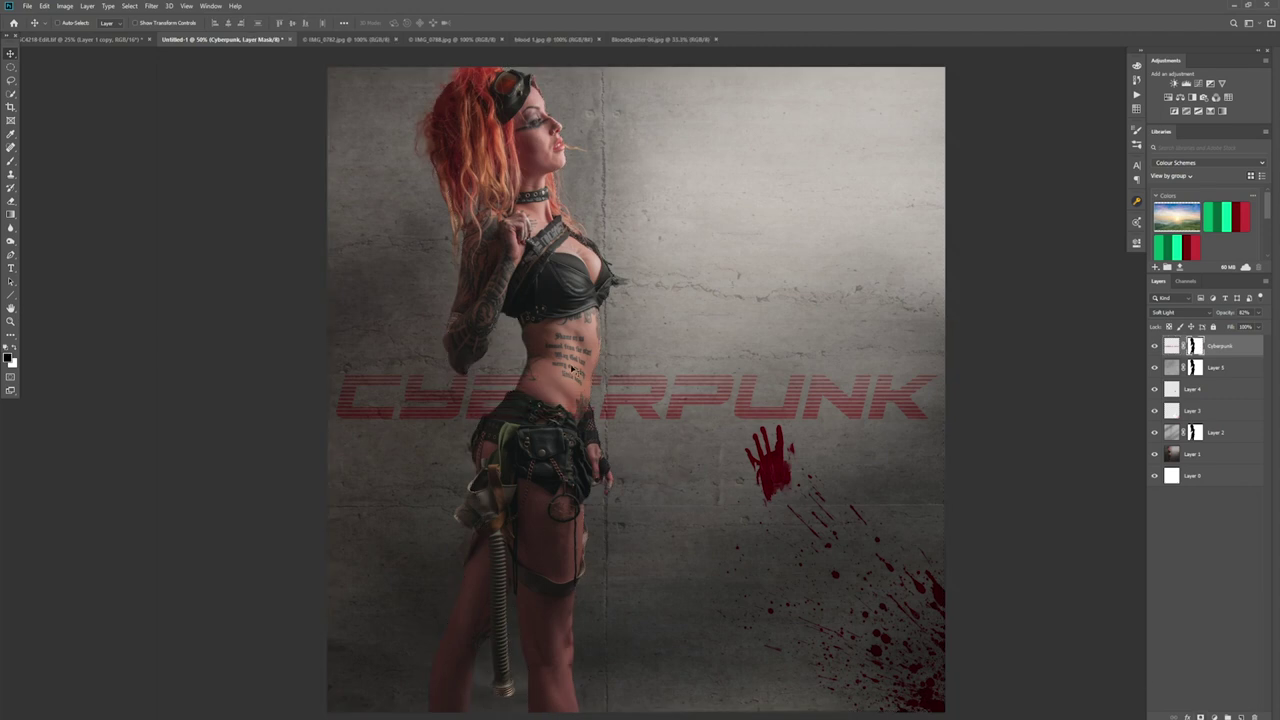
pyautogui.click(1176, 458)
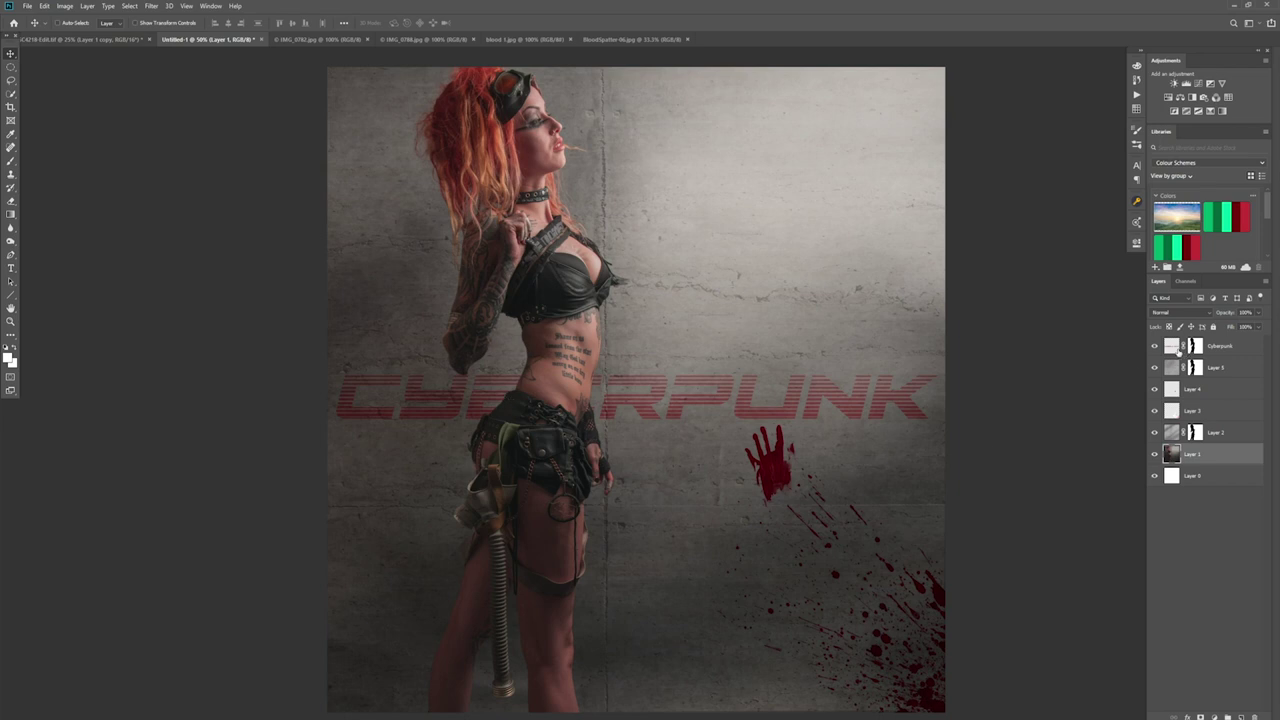
# Unlink the Cyberpunk mask and move the text up to cross behind the woman's ribs.
pyautogui.click(1179, 350)
pyautogui.moveTo(754, 427); pyautogui.dragTo(855, 268)
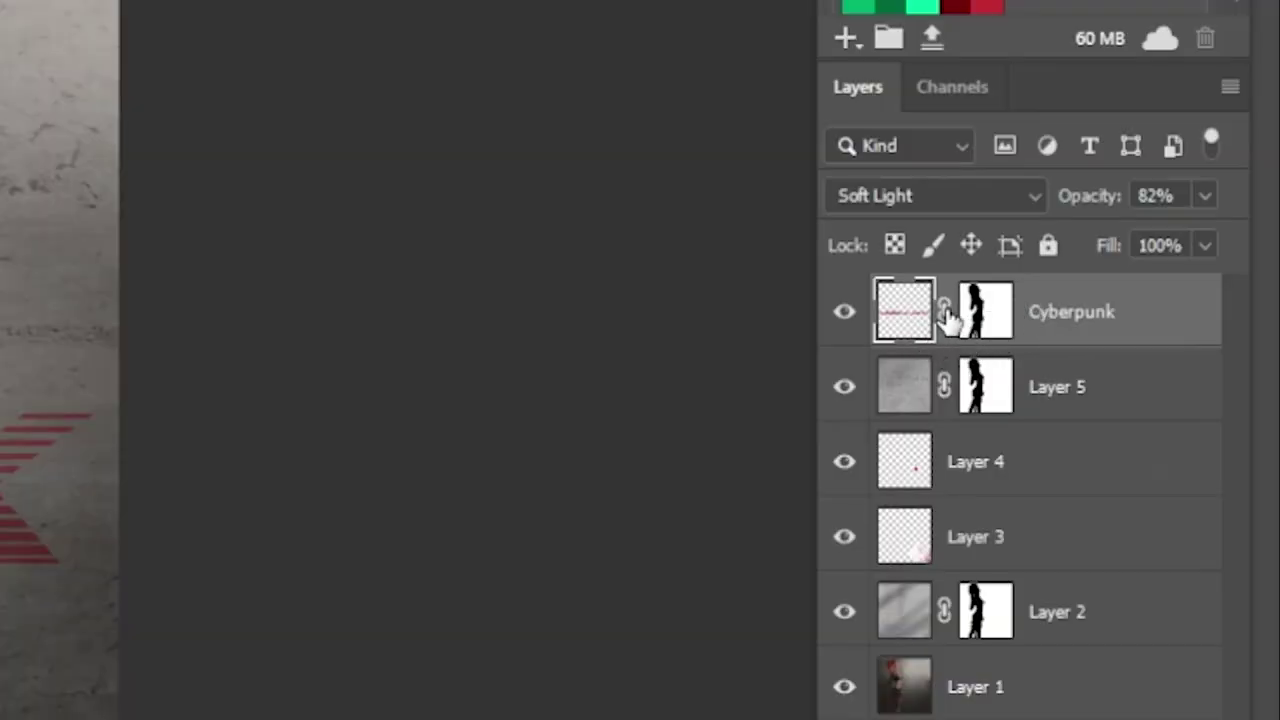
pyautogui.click(945, 312)
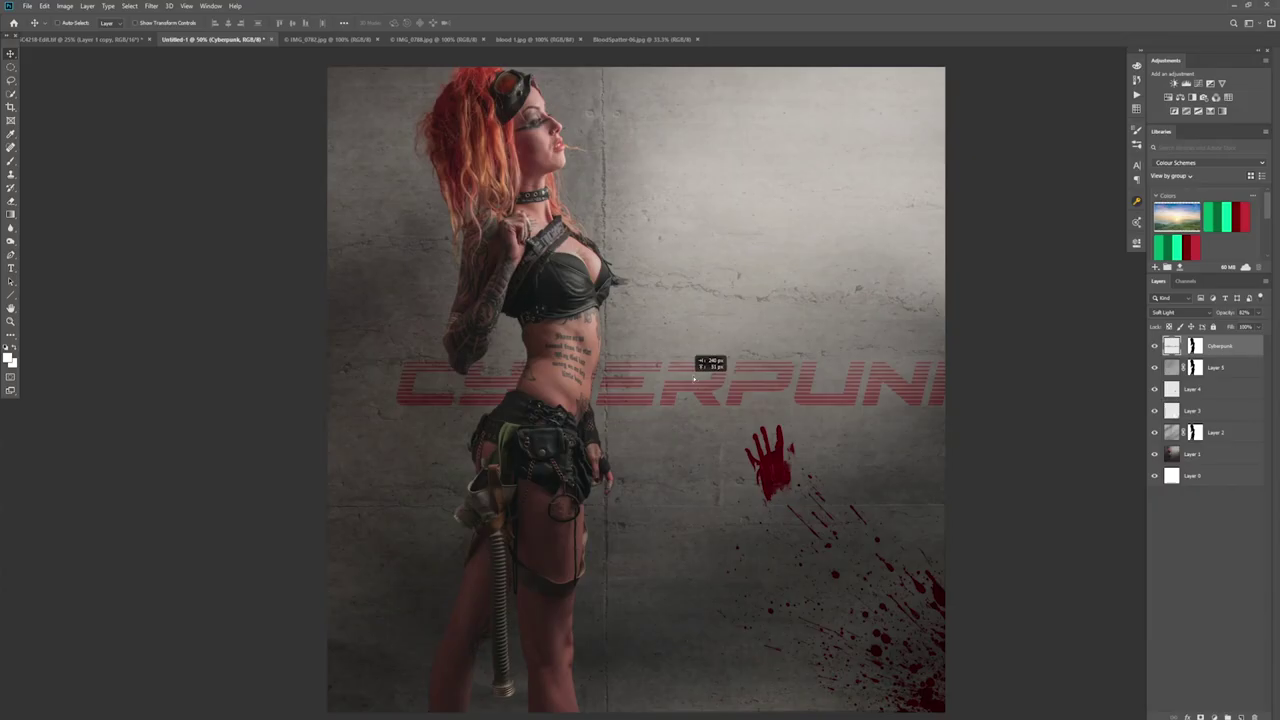
pyautogui.moveTo(709, 363); pyautogui.dragTo(795, 262)
pyautogui.moveTo(814, 316); pyautogui.dragTo(622, 356)
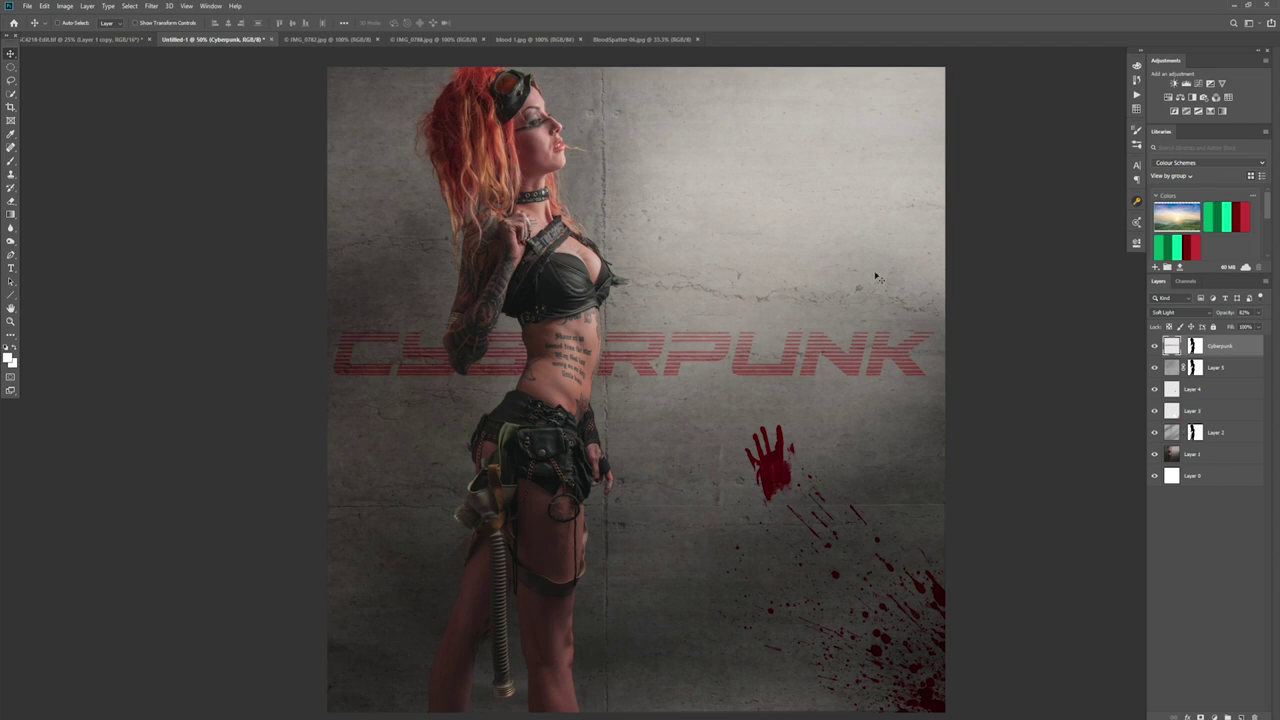
pyautogui.moveTo(790, 250)
pyautogui.mouseDown()
pyautogui.moveTo(793, 338)
pyautogui.moveTo(795, 266)
pyautogui.moveTo(748, 383)
pyautogui.moveTo(778, 250)
pyautogui.moveTo(700, 298)
pyautogui.moveTo(850, 314)
pyautogui.moveTo(750, 248)
pyautogui.moveTo(793, 388)
pyautogui.moveTo(858, 238)
pyautogui.moveTo(760, 276)
pyautogui.moveTo(785, 286)
pyautogui.moveTo(786, 259)
pyautogui.mouseUp()
pyautogui.click(1168, 434)
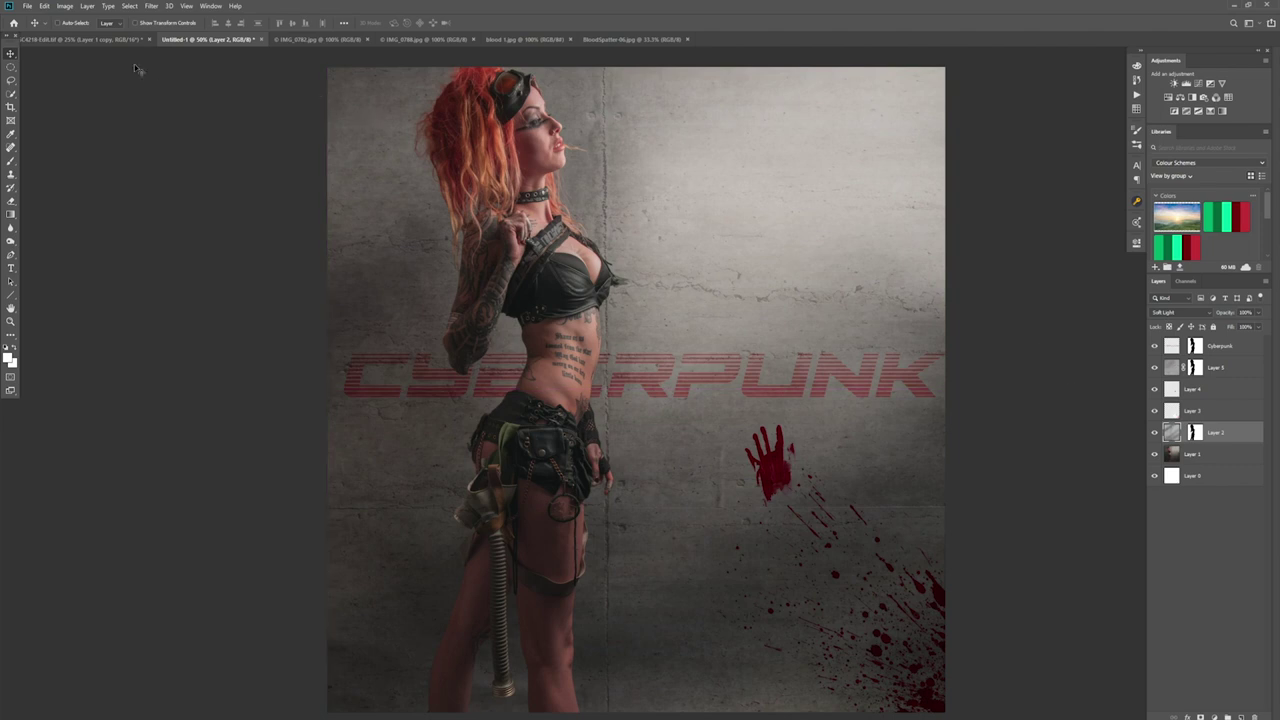
# In C4218 Edit.tif, delete the blood splatter layer and show the texture, wall text, yellow hue and Layer 3 layers.
pyautogui.click(100, 40)
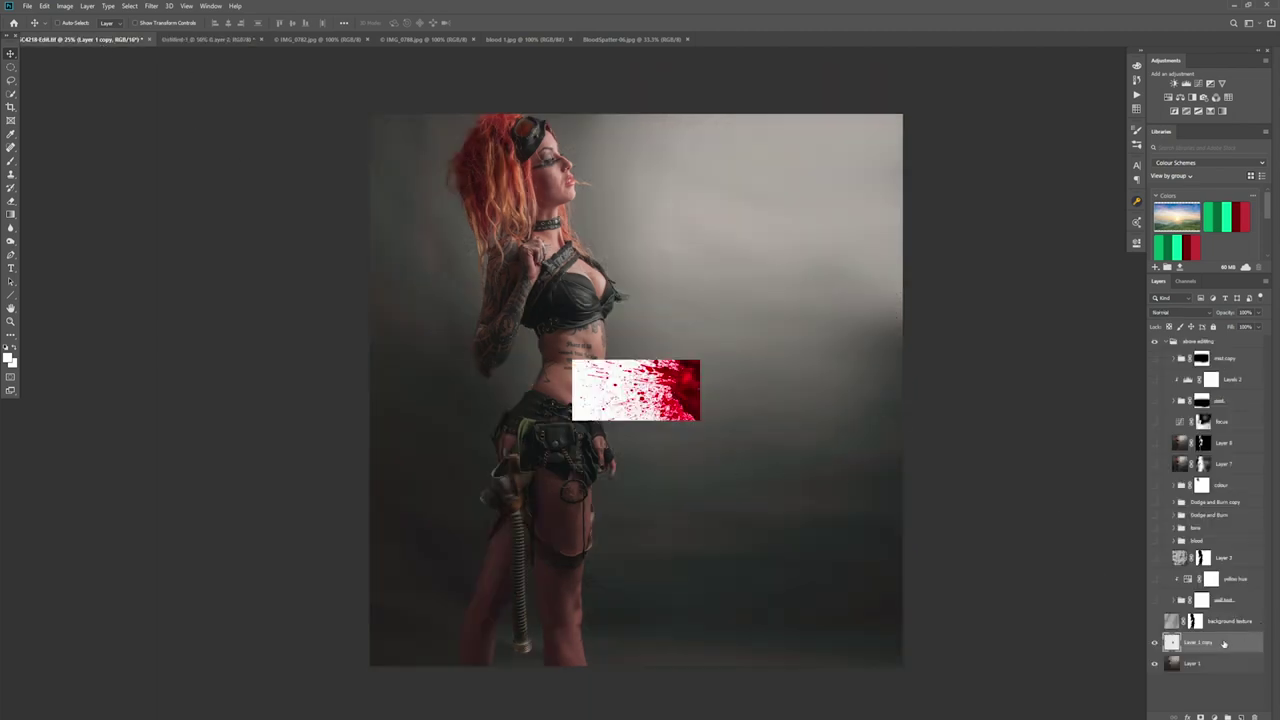
pyautogui.press('Delete')
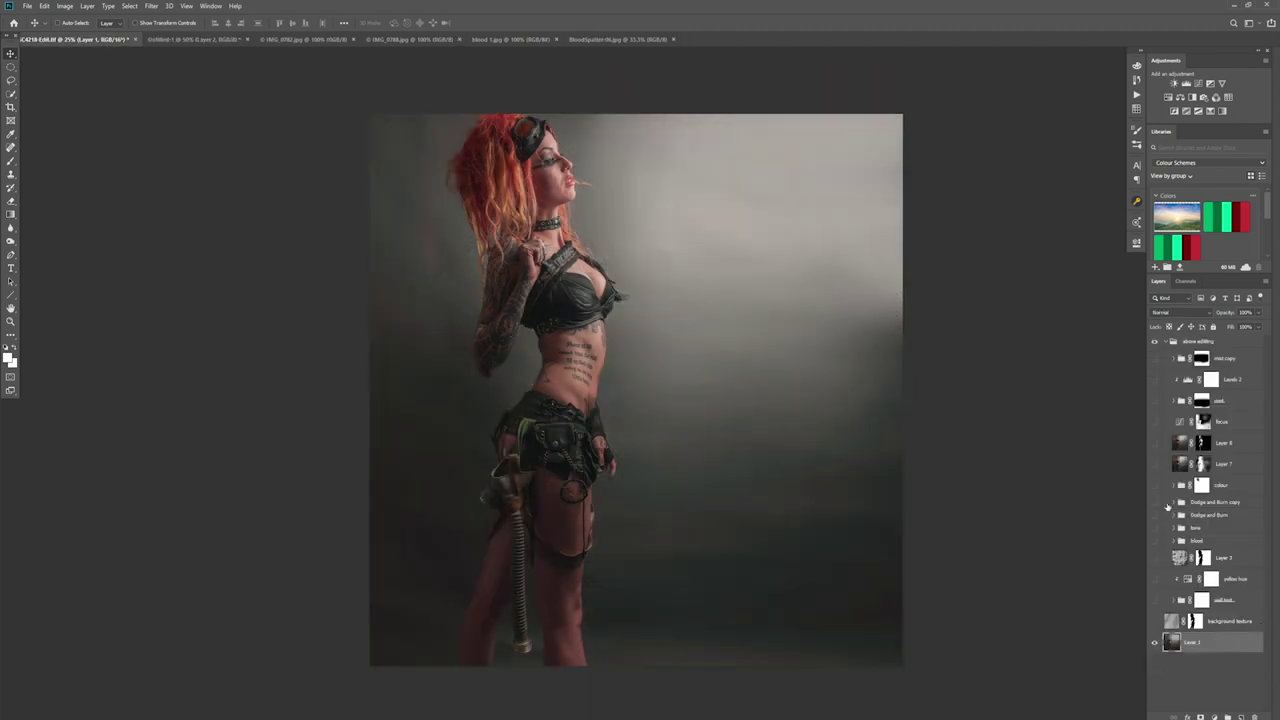
pyautogui.click(1156, 622)
pyautogui.click(1155, 600)
pyautogui.click(1154, 579)
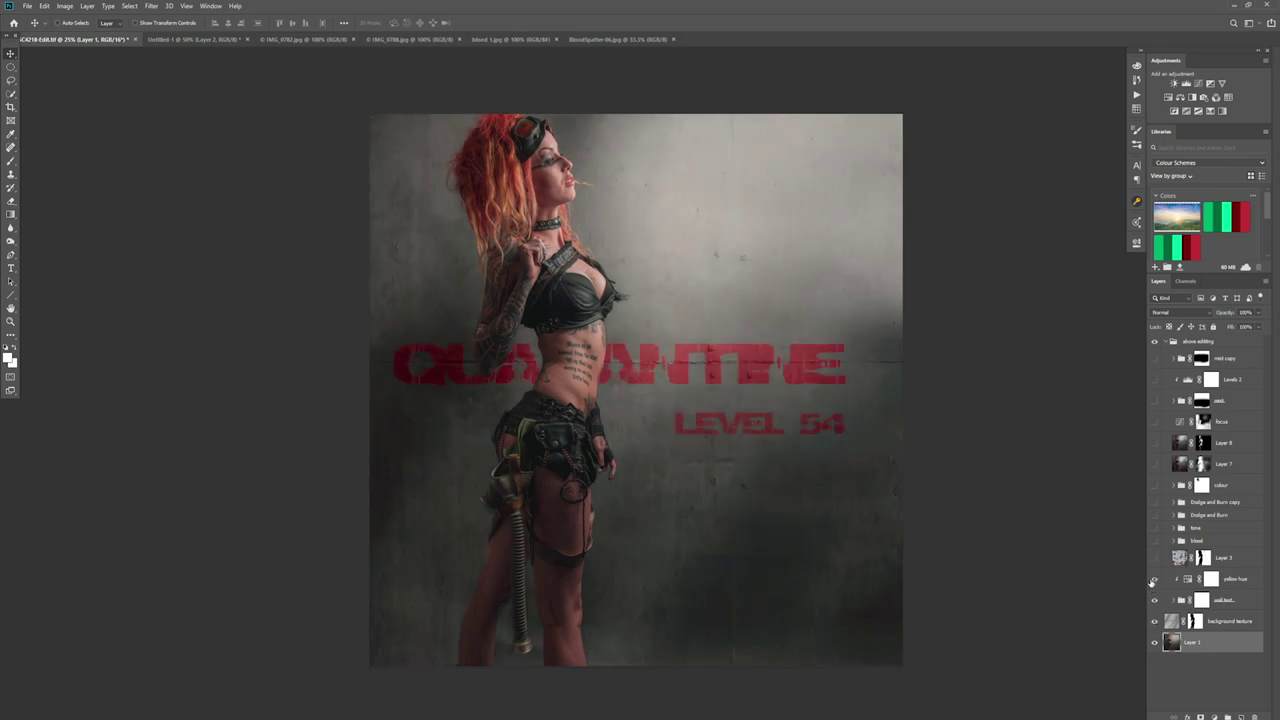
pyautogui.click(1153, 558)
# Show the HELP US blood, tone, Dodge and Burn and Dodge and Burn copy folders, plus the colour layer.
pyautogui.click(1155, 541)
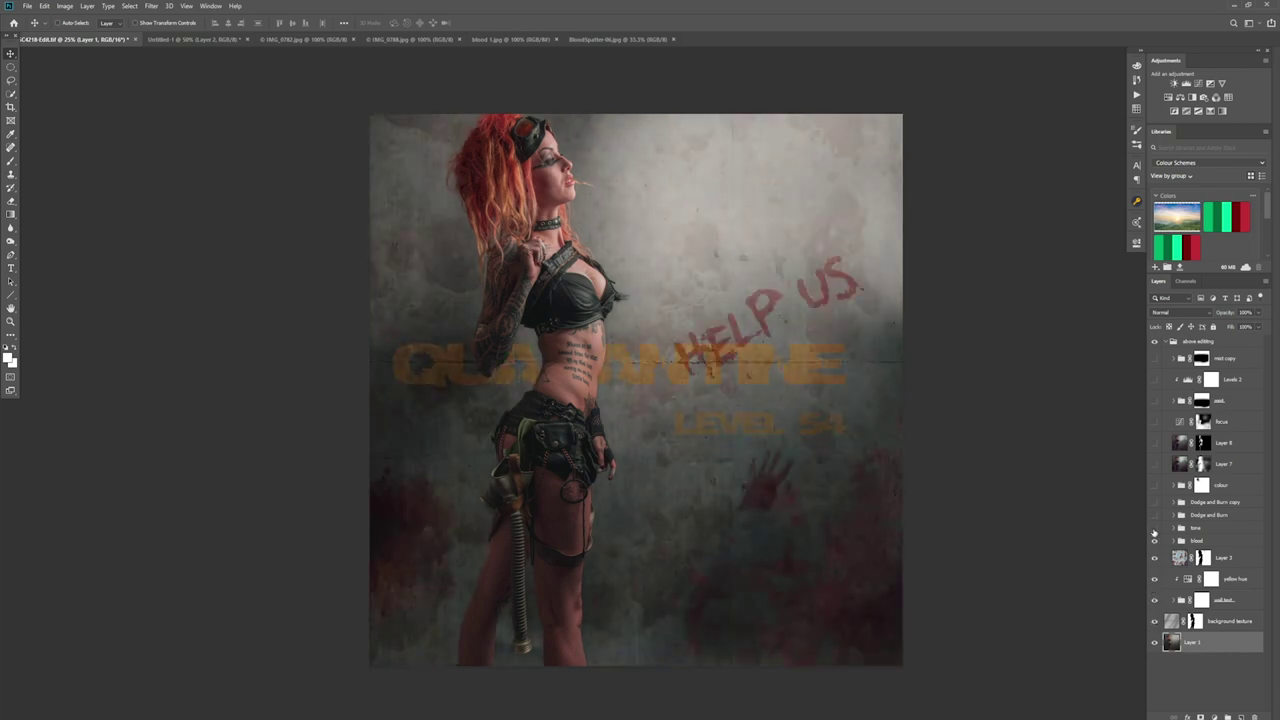
pyautogui.click(1155, 527)
pyautogui.click(1155, 514)
pyautogui.click(1155, 501)
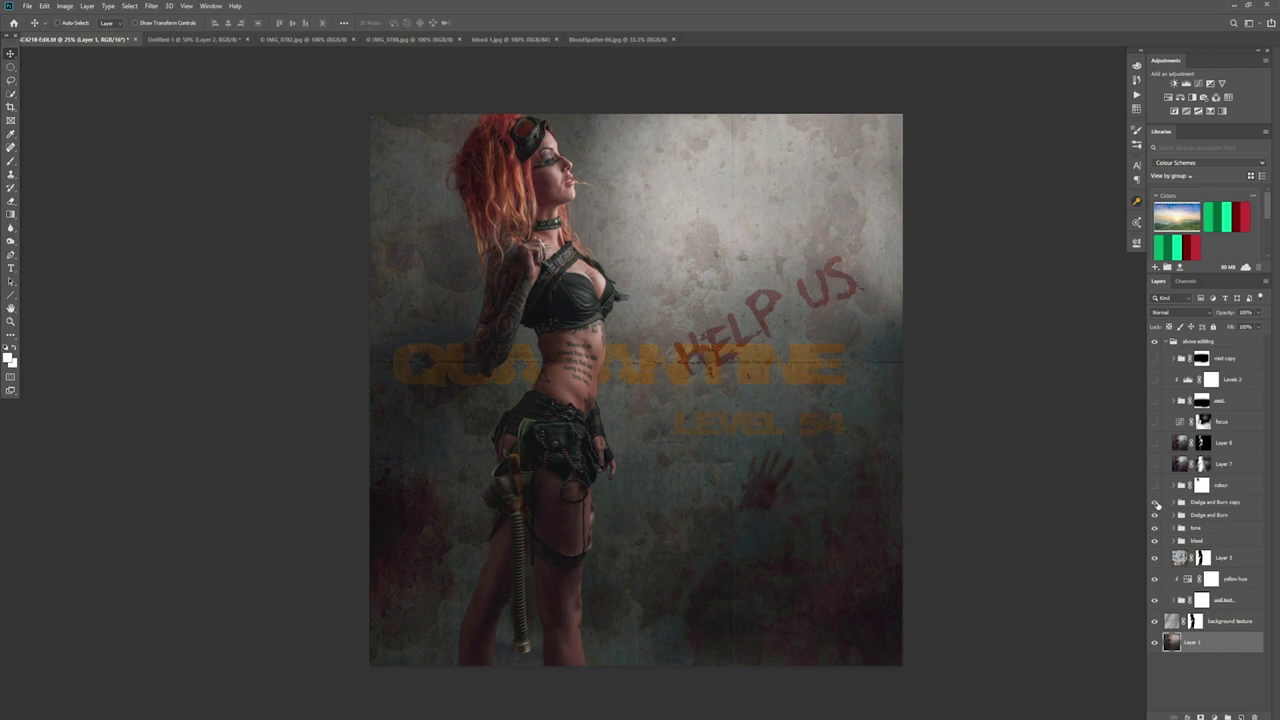
pyautogui.click(1155, 485)
# Show Layer 7, Layer 8, the focus, pool and mist copy layers, and the Levels 2 adjustment.
pyautogui.click(1155, 464)
pyautogui.click(1155, 443)
pyautogui.click(1155, 422)
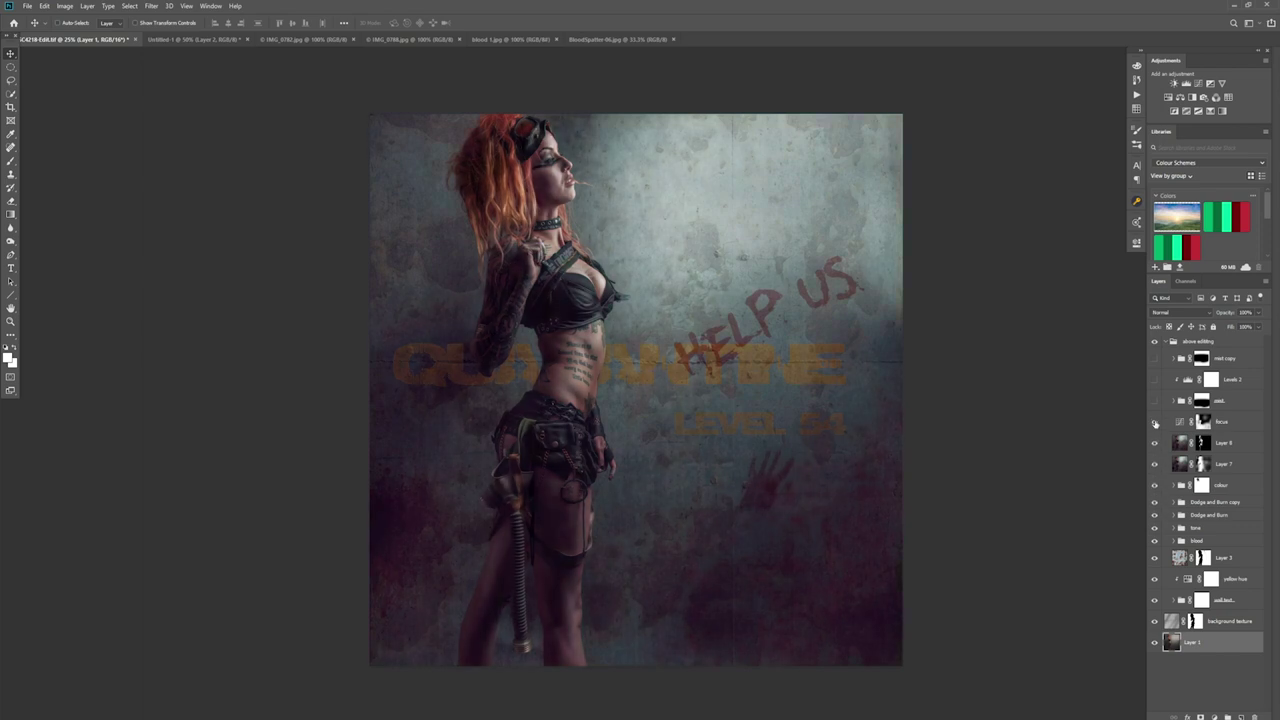
pyautogui.click(1155, 400)
pyautogui.click(1155, 379)
pyautogui.click(1155, 358)
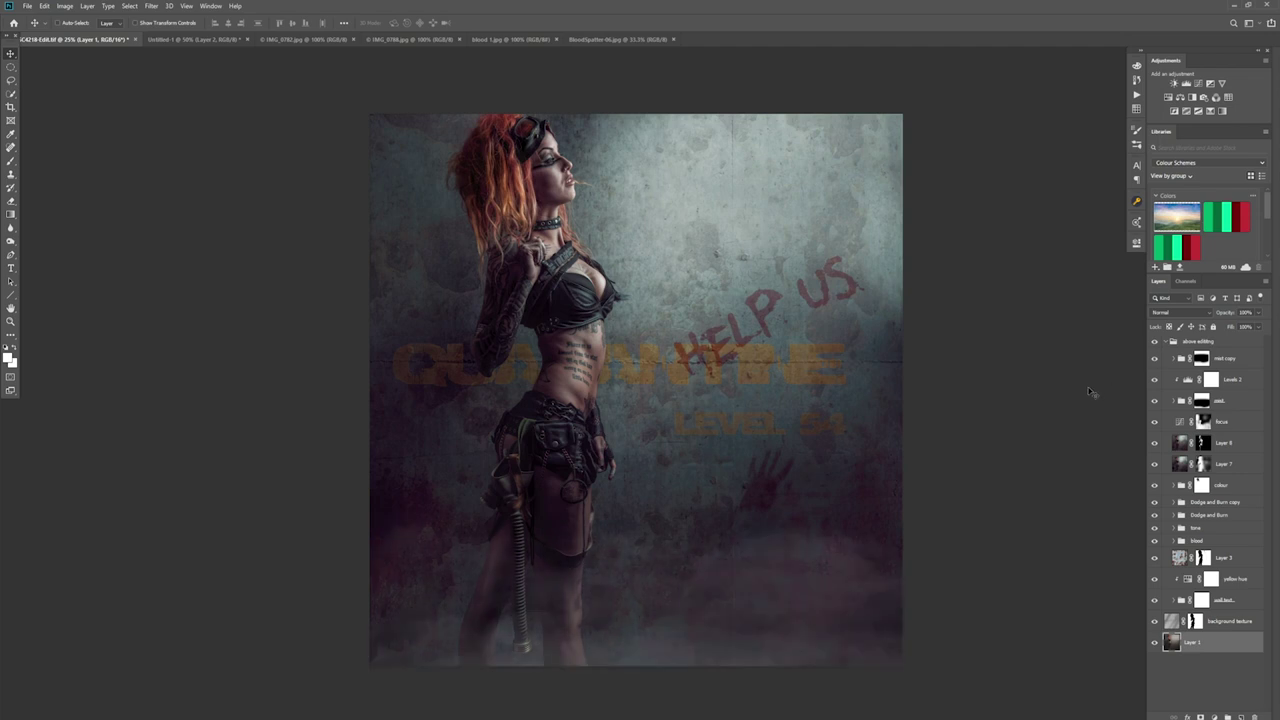